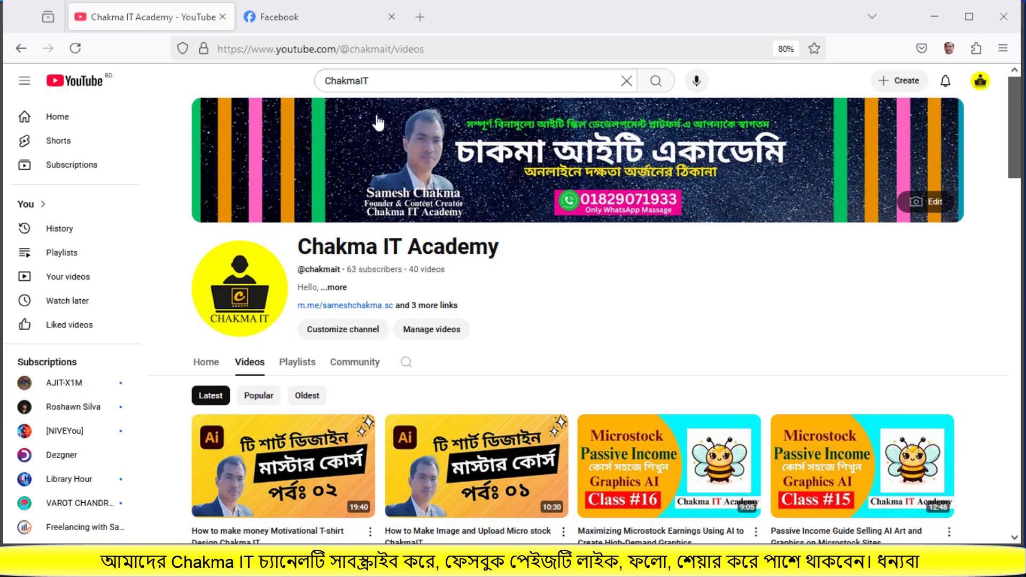
# Switch to the Facebook page in the browser and look over the Chakma It Academy cover and profile section.
pyautogui.click(322, 18)
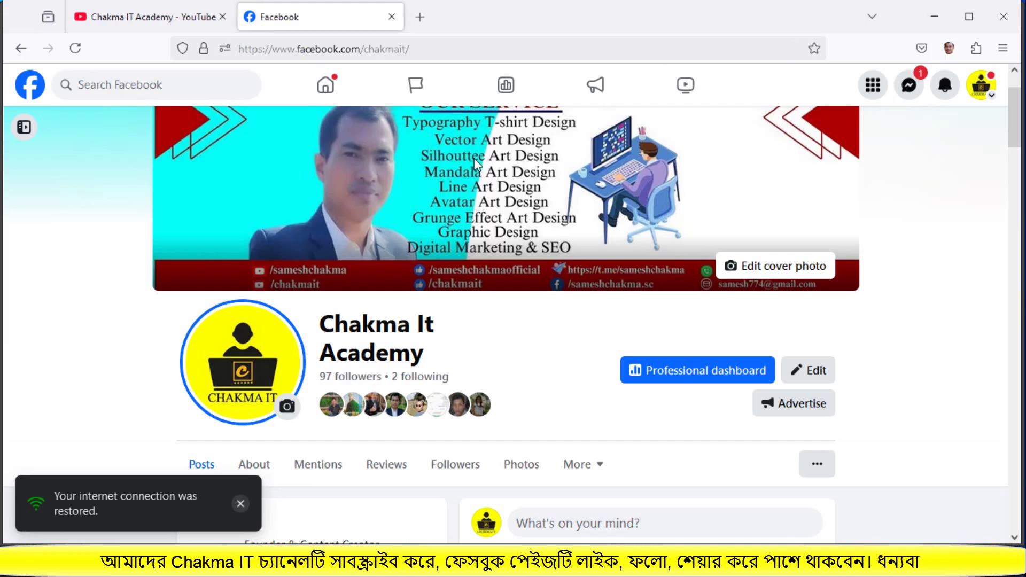
pyautogui.scroll(2, 476, 166)
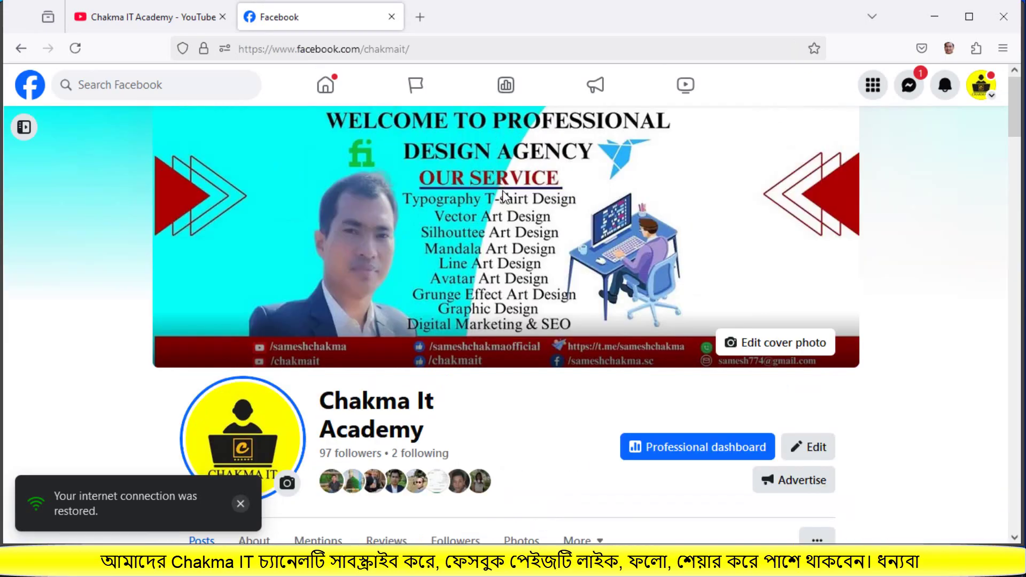
pyautogui.scroll(-4, 511, 206)
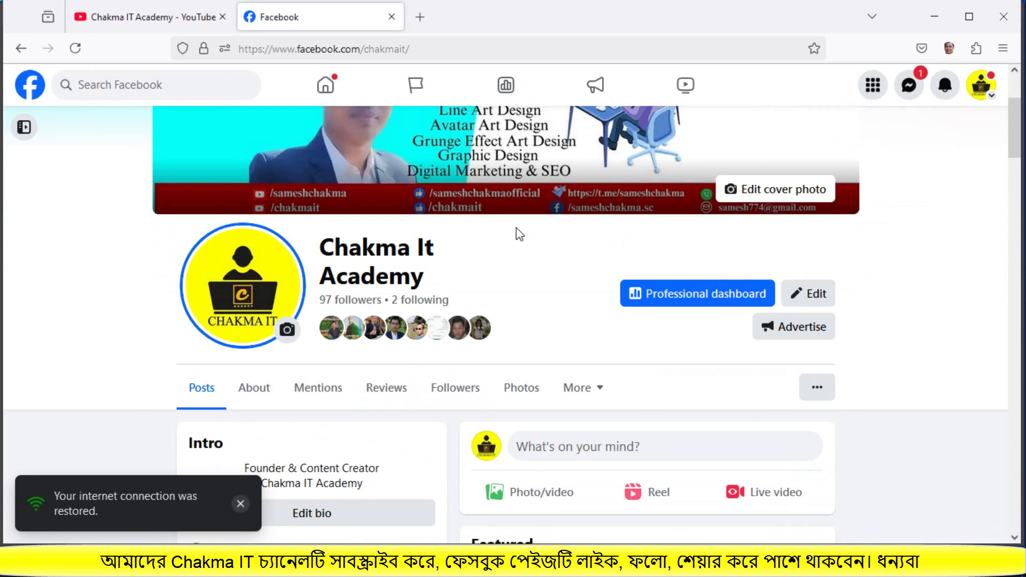
pyautogui.scroll(4, 519, 233)
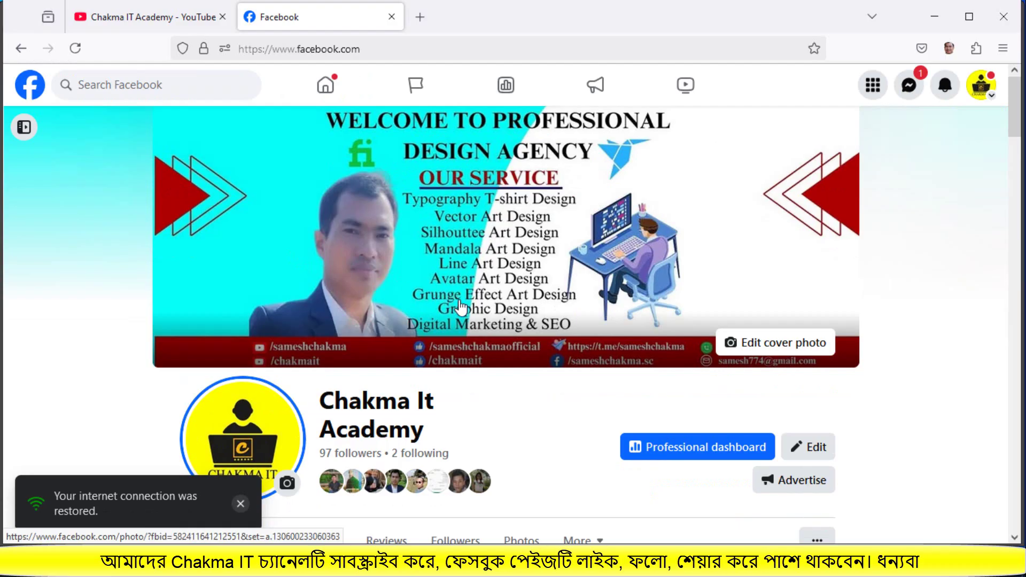
pyautogui.scroll(-1, 463, 257)
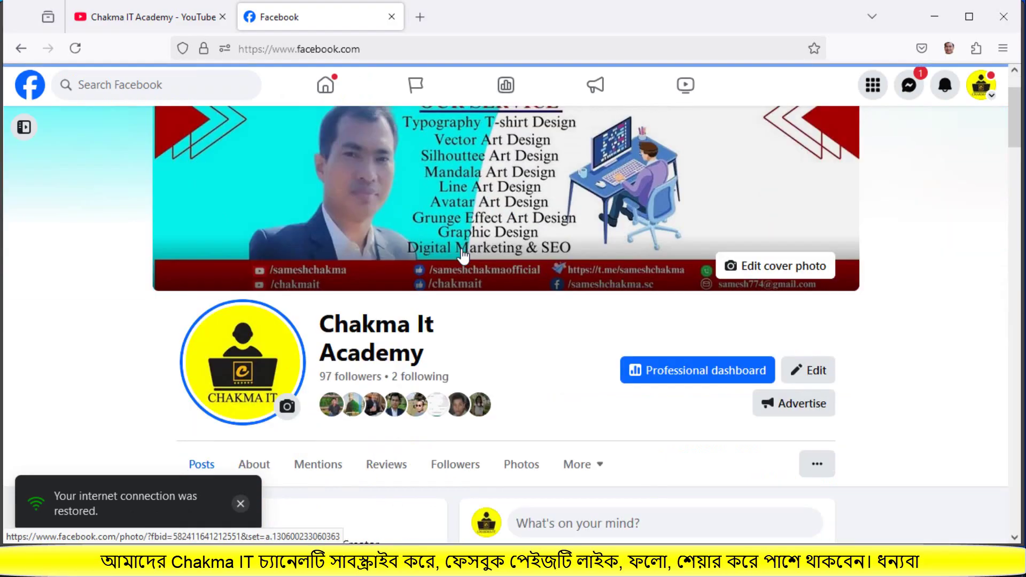
pyautogui.scroll(-2, 463, 257)
pyautogui.scroll(3, 465, 259)
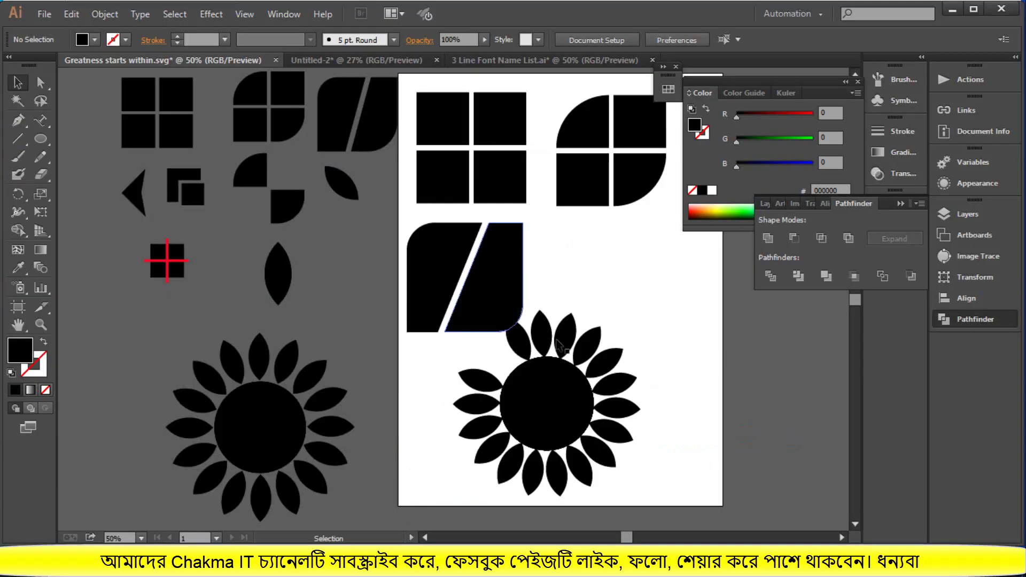
# Switch to Illustrator and delete both petal-ringed flower shapes, the one on the pasteboard and the one on the artboard.
pyautogui.scroll(3, 639, 355)
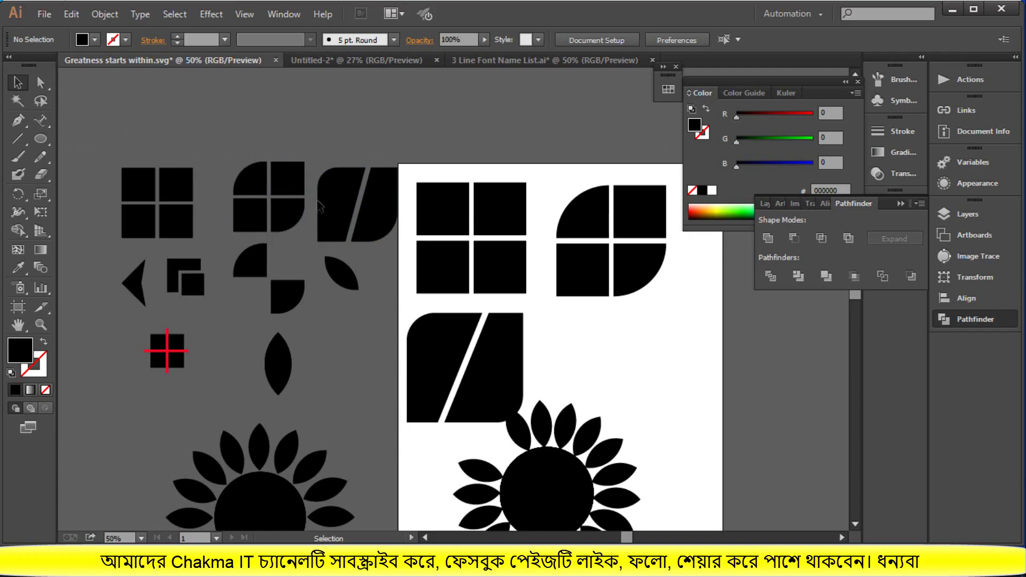
pyautogui.scroll(-1, 569, 321)
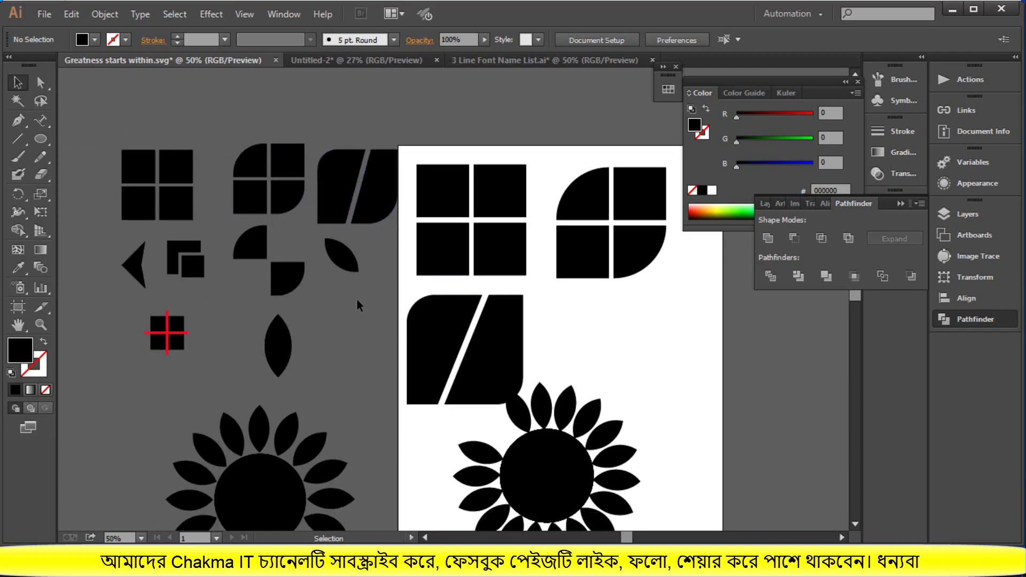
pyautogui.scroll(-2, 369, 306)
pyautogui.scroll(-2, 376, 309)
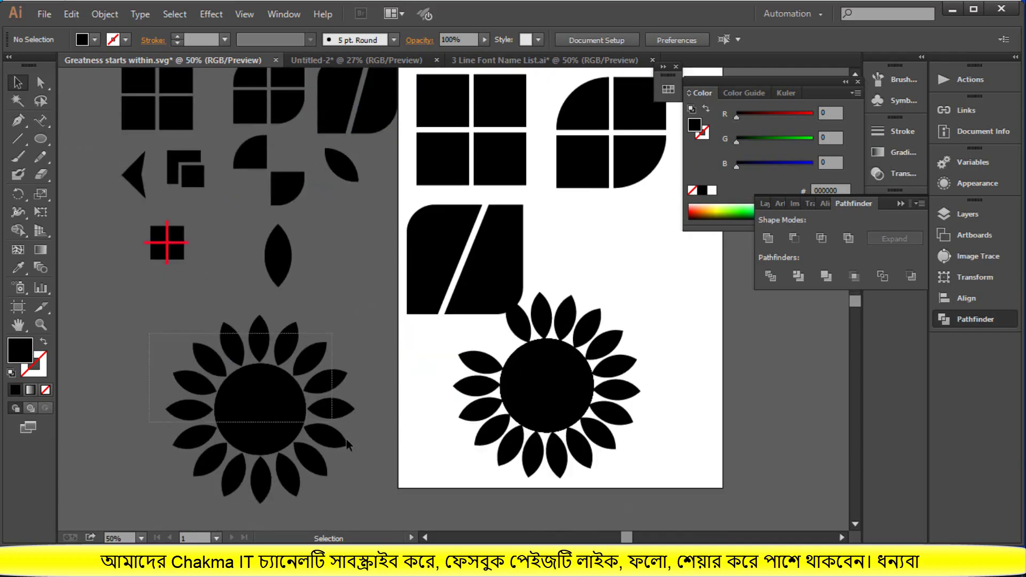
pyautogui.click(351, 454)
pyautogui.press('Delete')
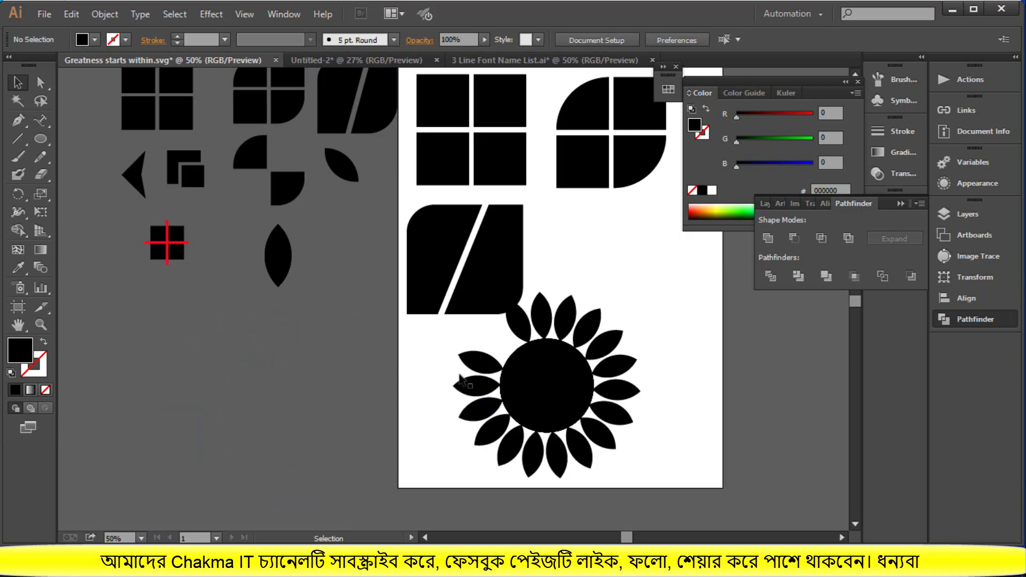
pyautogui.click(543, 425)
pyautogui.press('Delete')
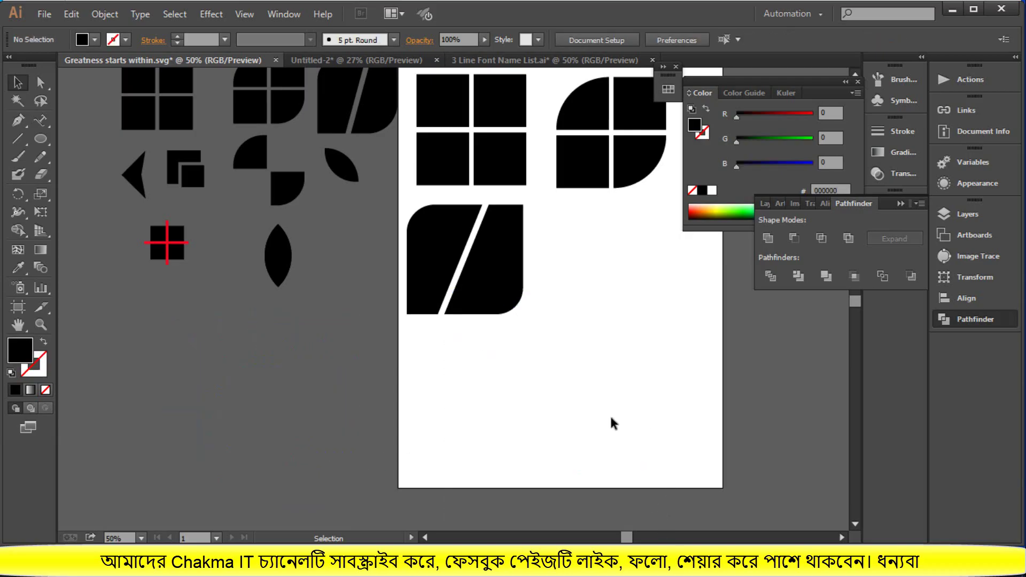
# Delete the two quarter-round pieces and the two leaf shapes from the pasteboard beside the artboard.
pyautogui.scroll(1, 342, 372)
pyautogui.click(287, 223)
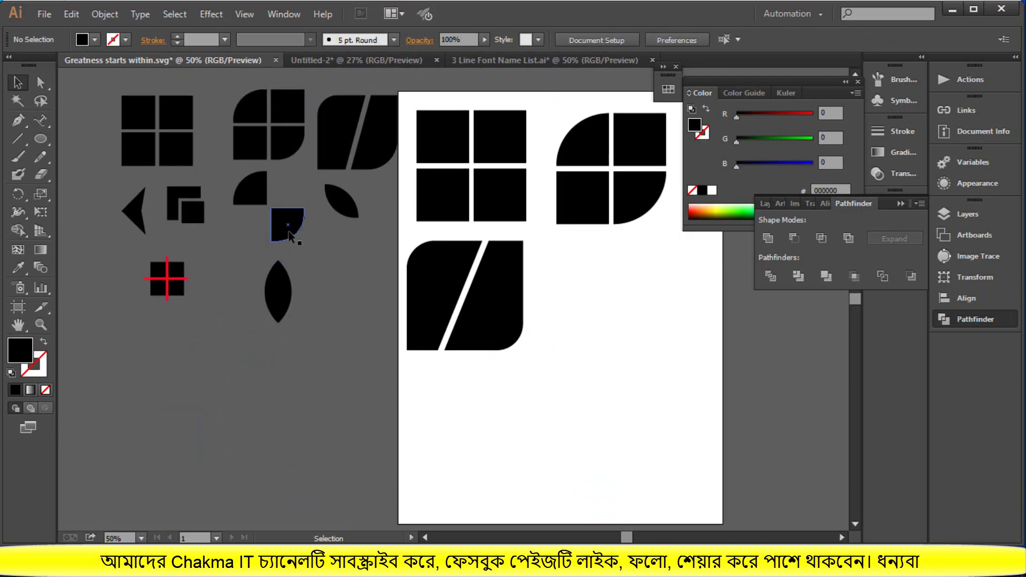
pyautogui.moveTo(311, 221); pyautogui.dragTo(348, 213)
pyautogui.press('Delete')
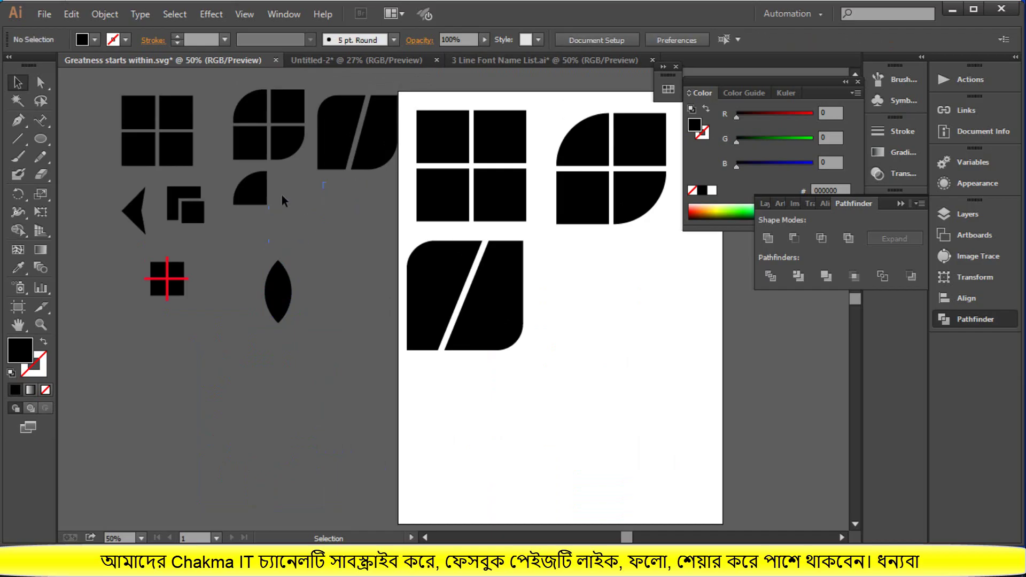
pyautogui.click(264, 199)
pyautogui.press('Delete')
pyautogui.click(279, 287)
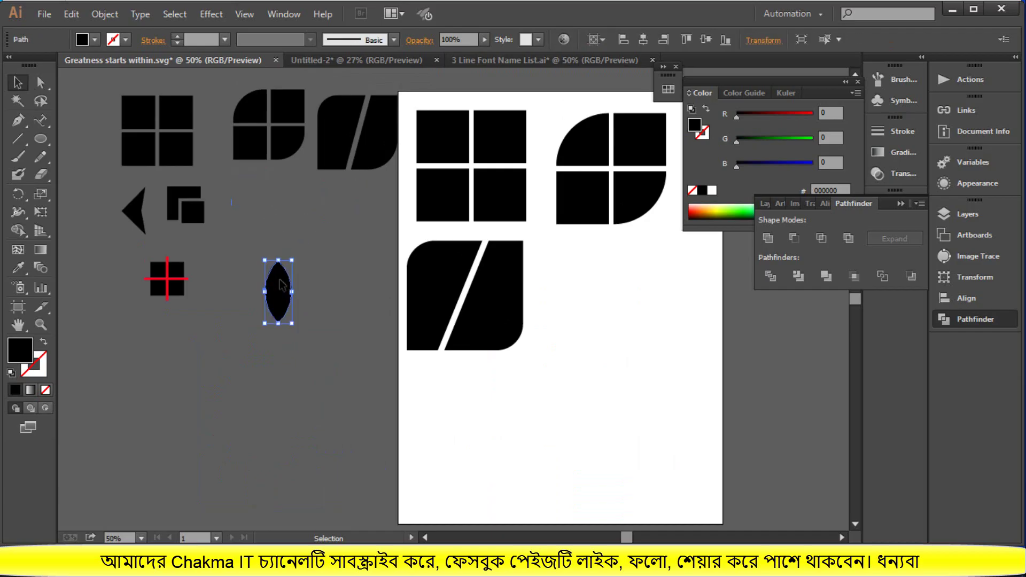
pyautogui.press('Delete')
# Draw a small black five-pointed star in the empty lower area of the artboard with the Star tool and deselect it.
pyautogui.scroll(3, 443, 302)
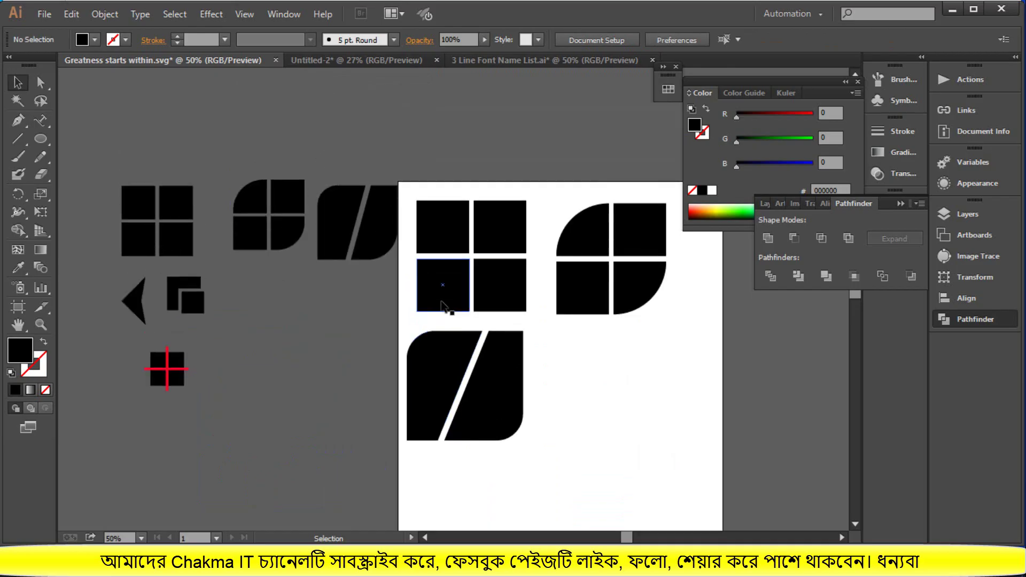
pyautogui.scroll(-7, 444, 309)
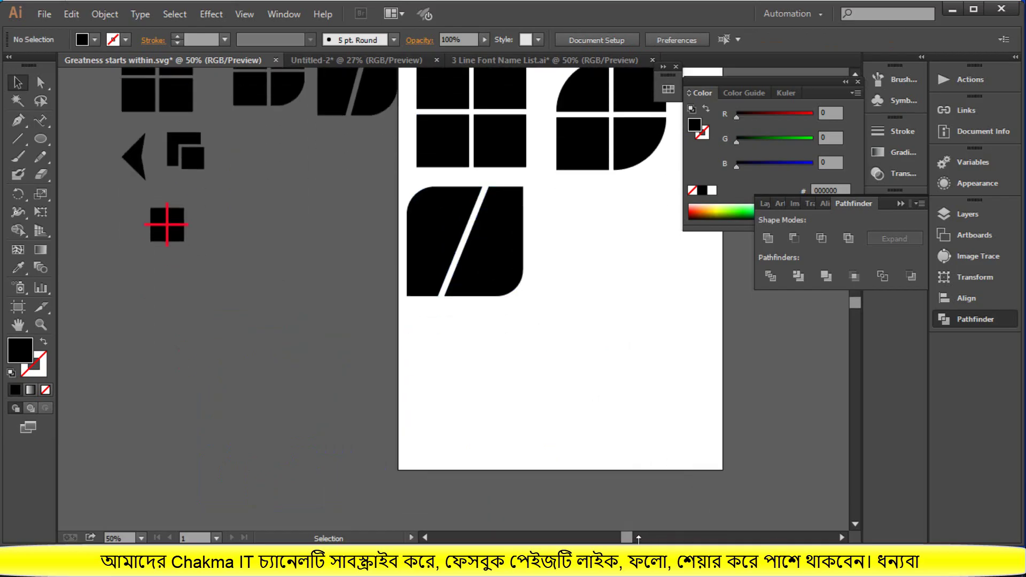
pyautogui.keyDown('alt'); pyautogui.scroll(1, 610, 423); pyautogui.keyUp('alt')
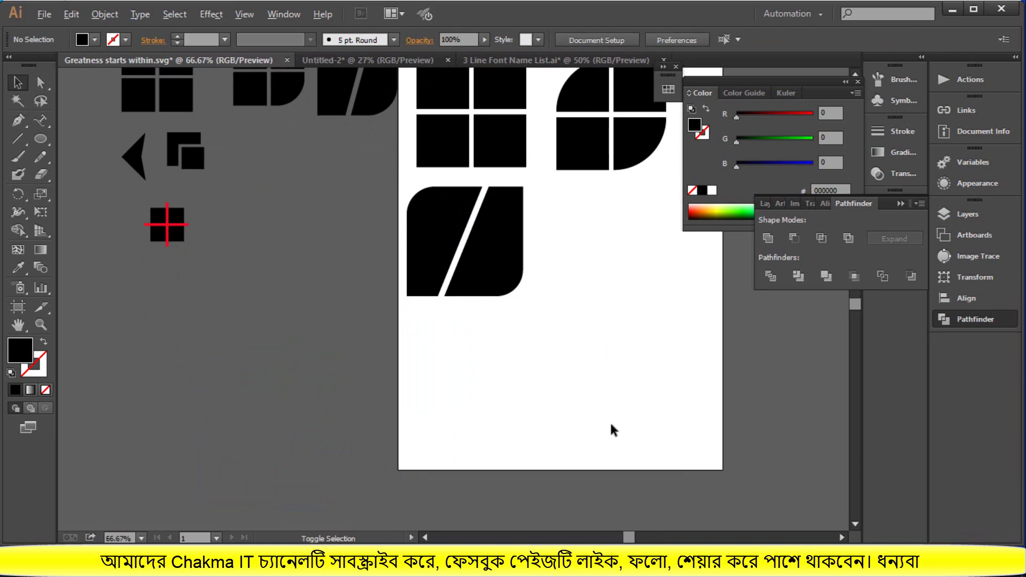
pyautogui.keyDown('alt'); pyautogui.scroll(2, 611, 424); pyautogui.keyUp('alt')
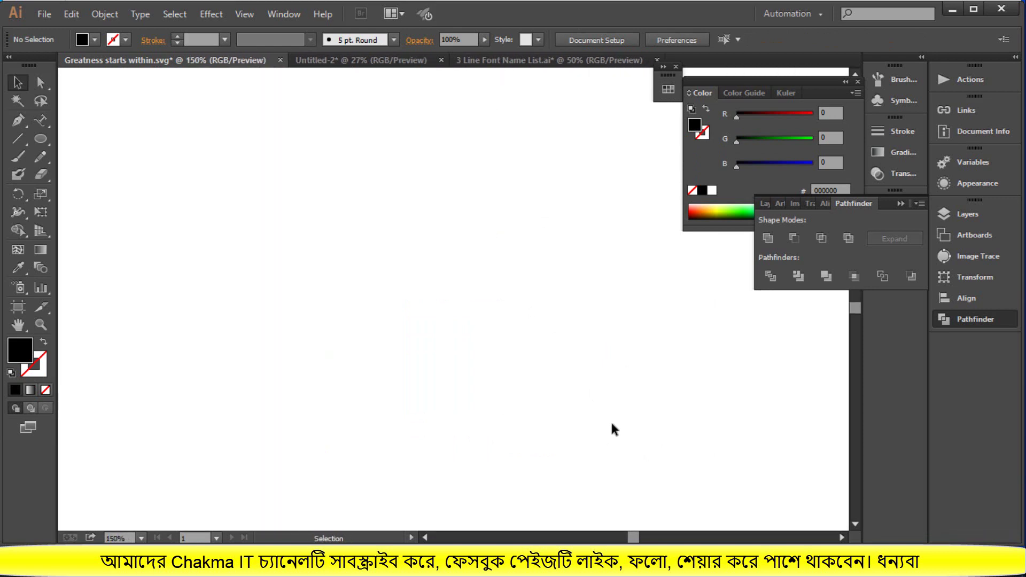
pyautogui.click(47, 140)
pyautogui.click(47, 140)
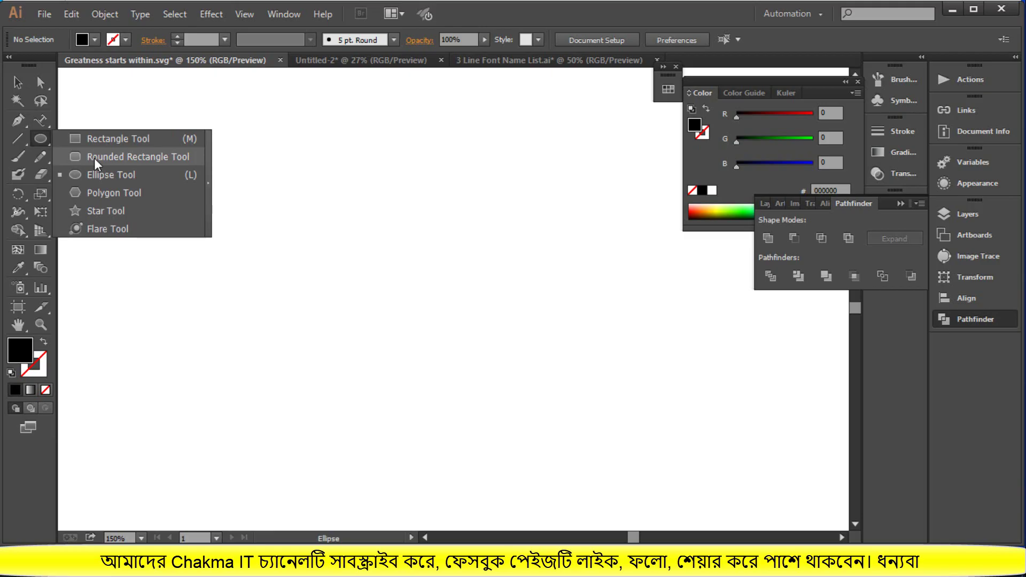
pyautogui.click(108, 214)
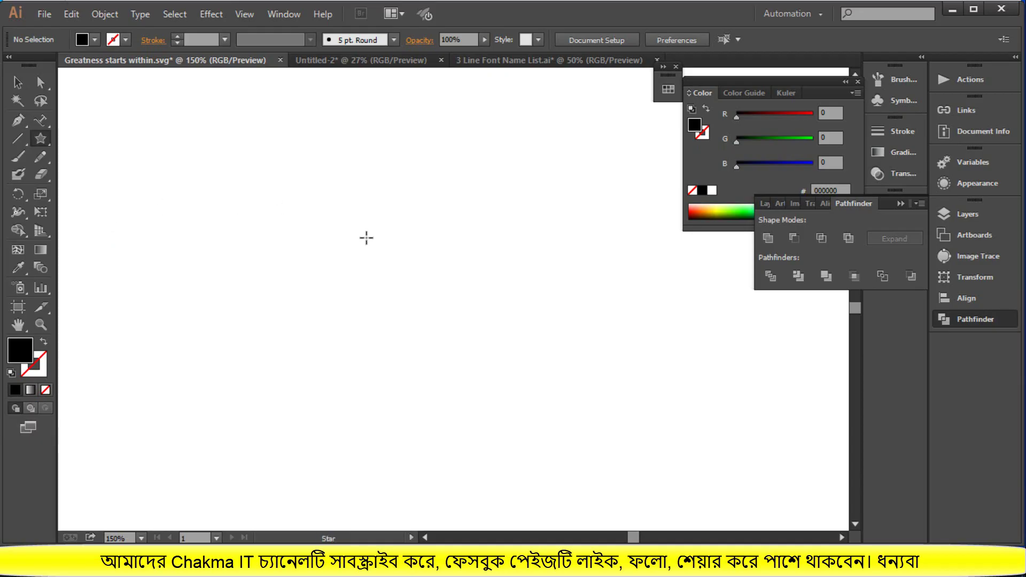
pyautogui.moveTo(373, 262); pyautogui.dragTo(395, 295)
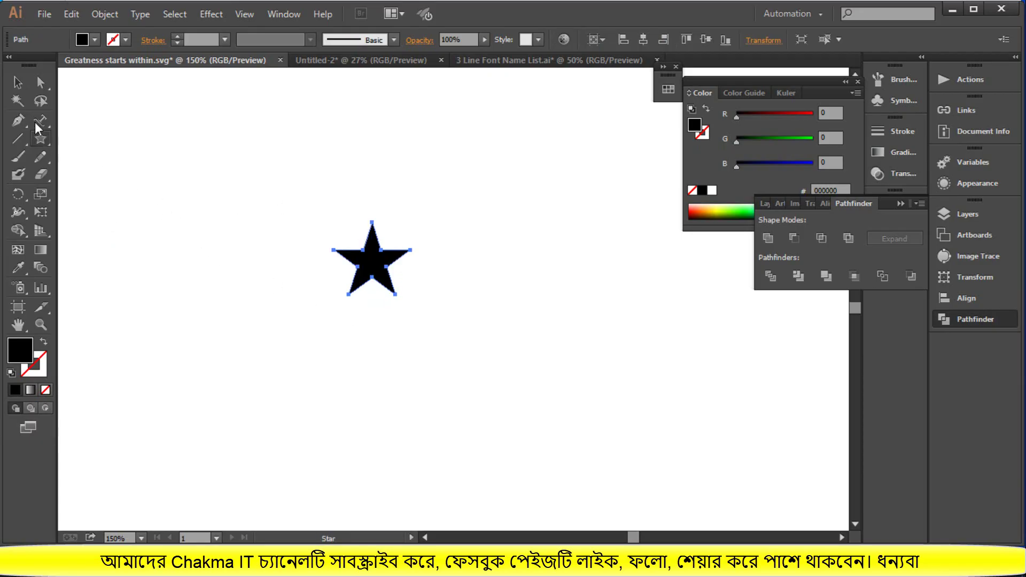
pyautogui.click(18, 84)
pyautogui.click(224, 212)
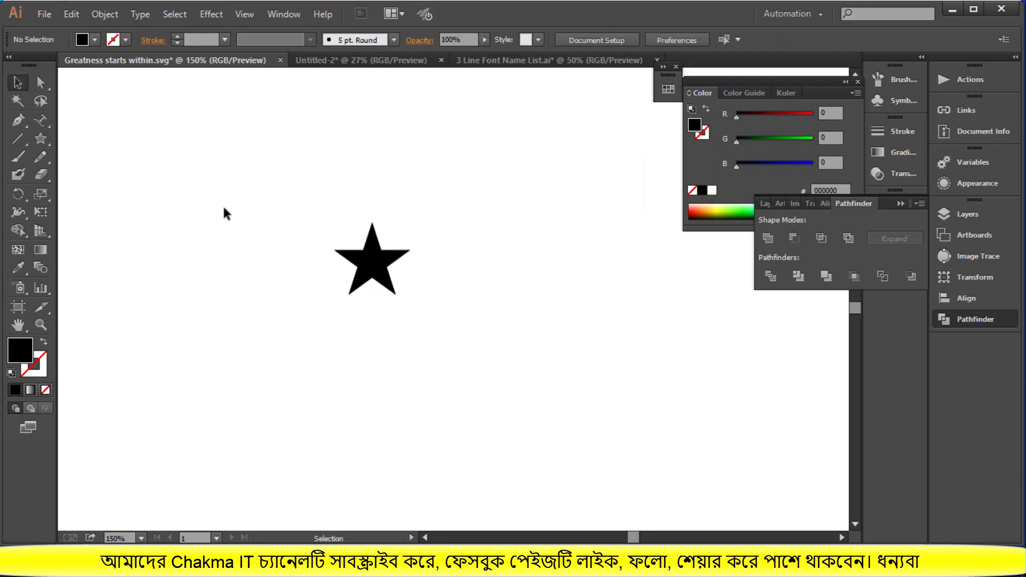
# Draw a black circle about 2.78 in in diameter diagonally below the star with the Ellipse tool.
pyautogui.scroll(-1, 363, 243)
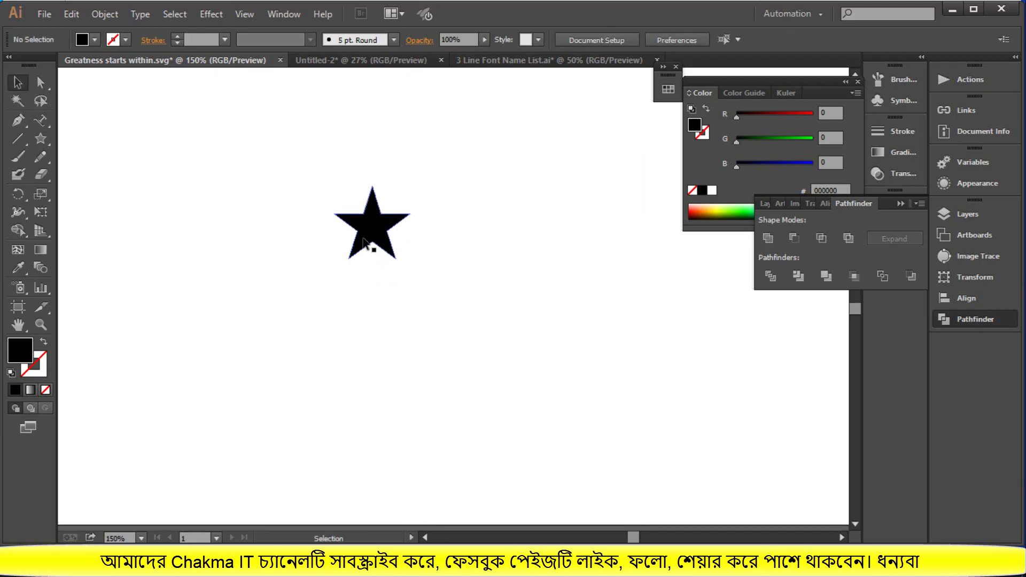
pyautogui.click(364, 243)
pyautogui.click(414, 295)
pyautogui.moveTo(49, 140); pyautogui.dragTo(89, 174)
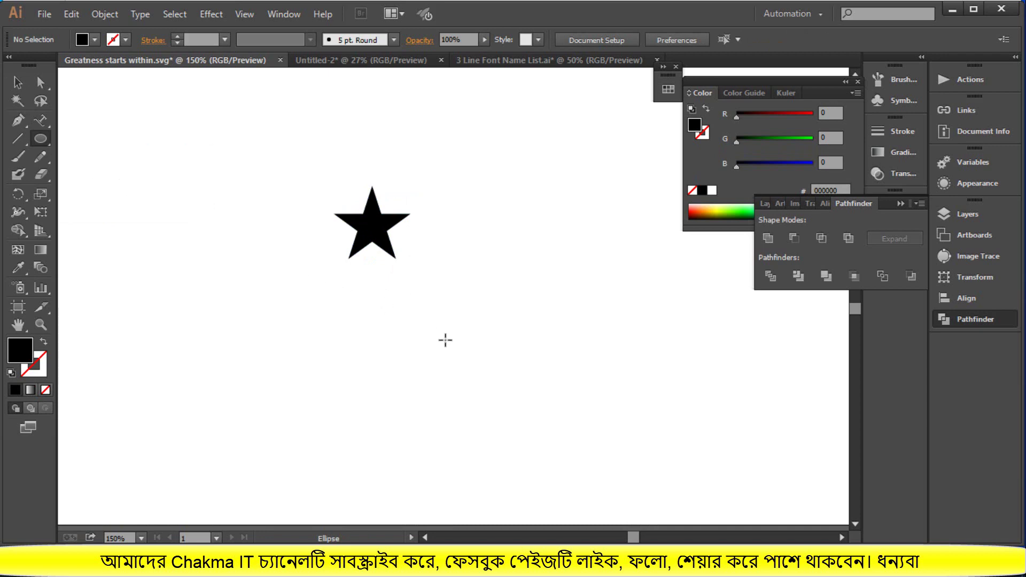
pyautogui.moveTo(465, 351); pyautogui.dragTo(578, 460)
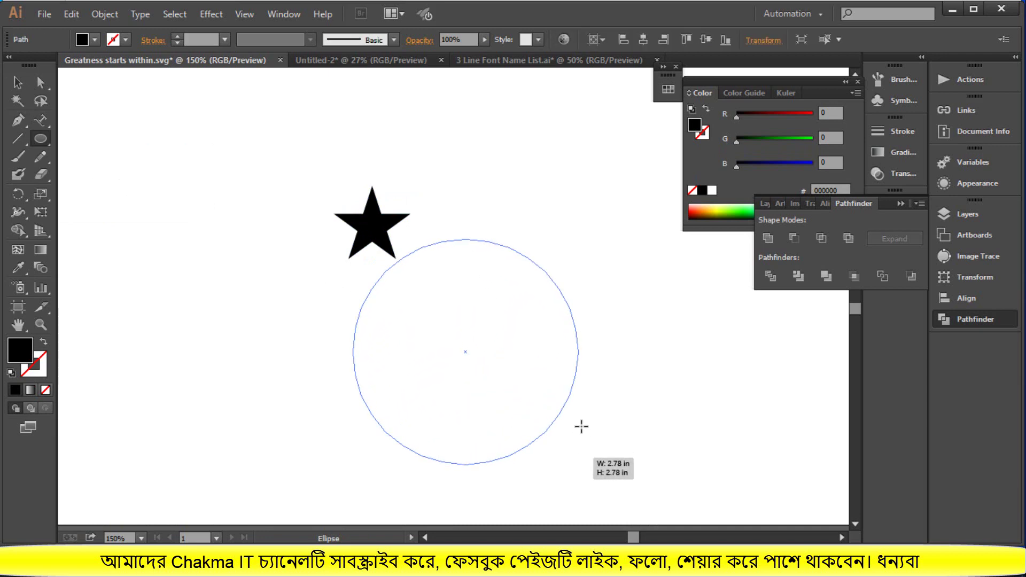
# Rotate a copy of the star and circle around the circle's centre, repeating the transformation to form a ring of 13 stars.
pyautogui.press('r')
pyautogui.moveTo(330, 241); pyautogui.dragTo(444, 228)
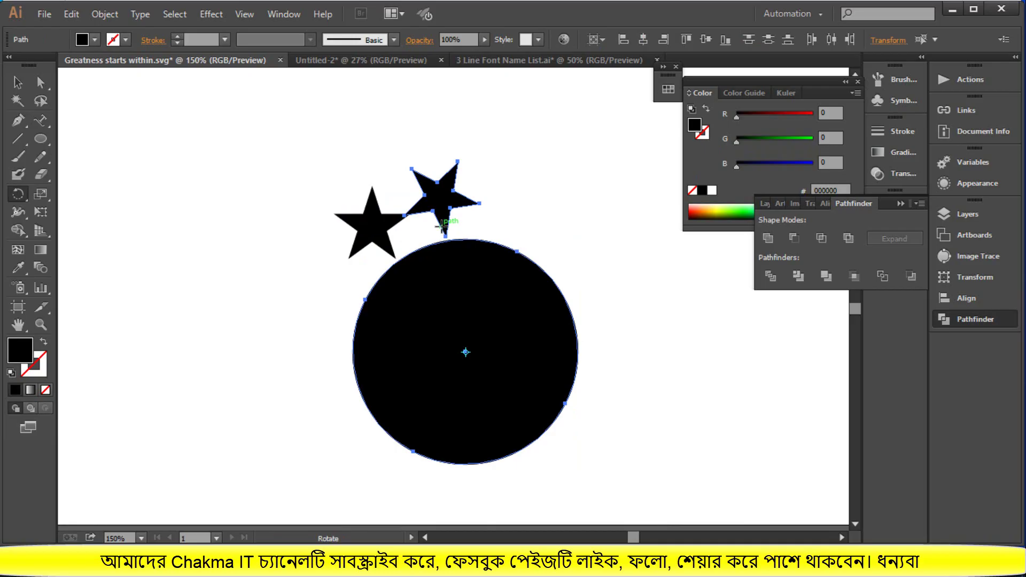
pyautogui.press('v')
pyautogui.hotkey('ctrl', 'd')
pyautogui.hotkey('ctrl', 'd')
pyautogui.hotkey('ctrl', 'd')
pyautogui.hotkey('ctrl', 'd')
pyautogui.hotkey('ctrl', 'd')
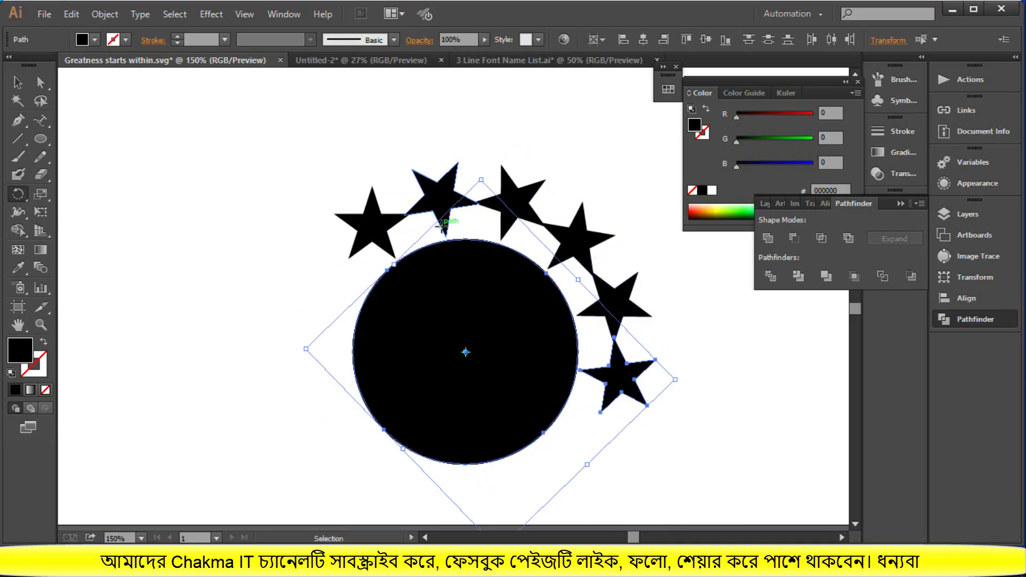
pyautogui.hotkey('ctrl', 'd')
pyautogui.hotkey('ctrl', 'd')
pyautogui.hotkey('ctrl', 'd')
pyautogui.hotkey('ctrl', 'd')
pyautogui.hotkey('ctrl', 'd')
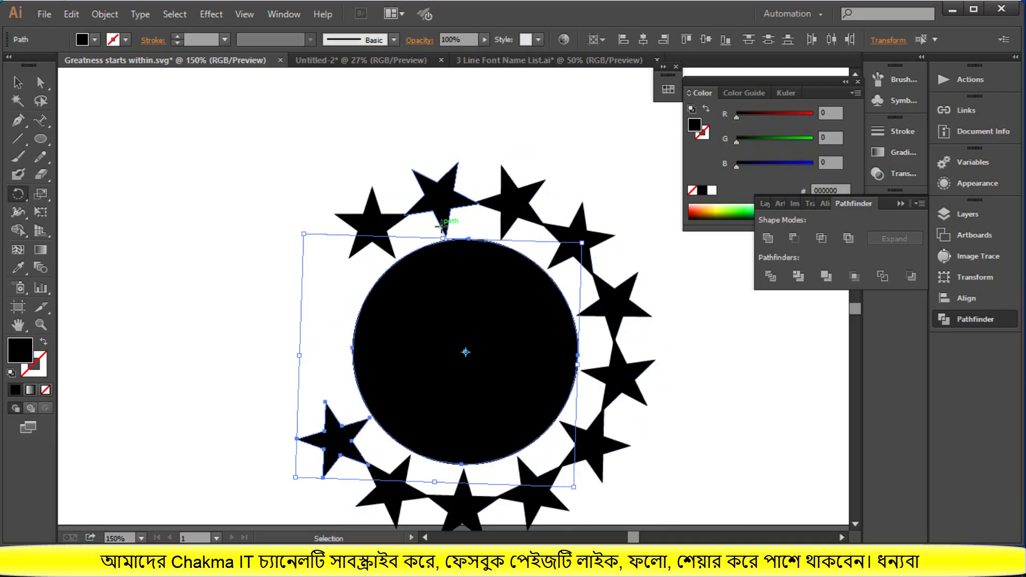
pyautogui.hotkey('ctrl', 'd')
pyautogui.hotkey('ctrl', 'd')
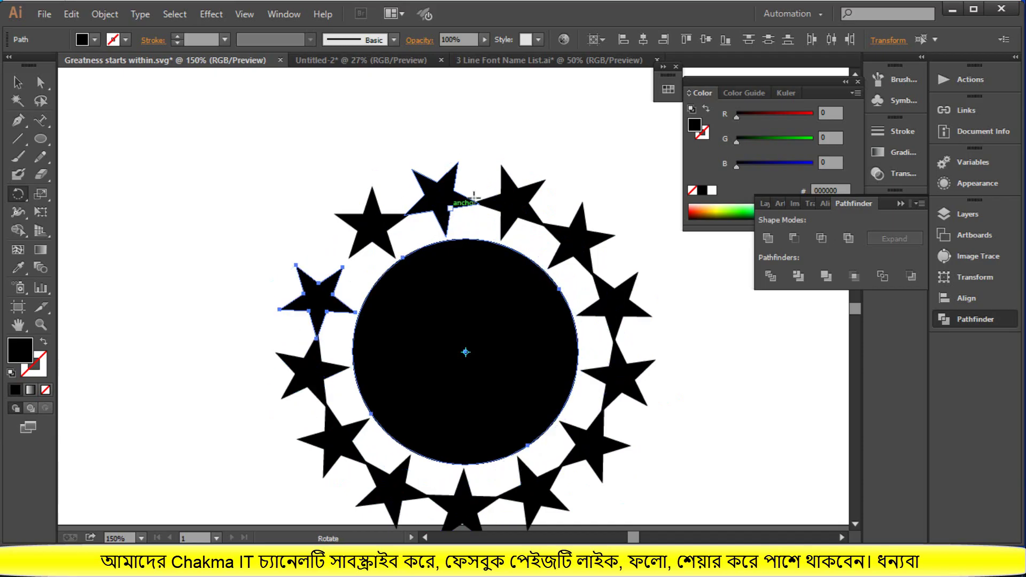
pyautogui.scroll(-2, 481, 190)
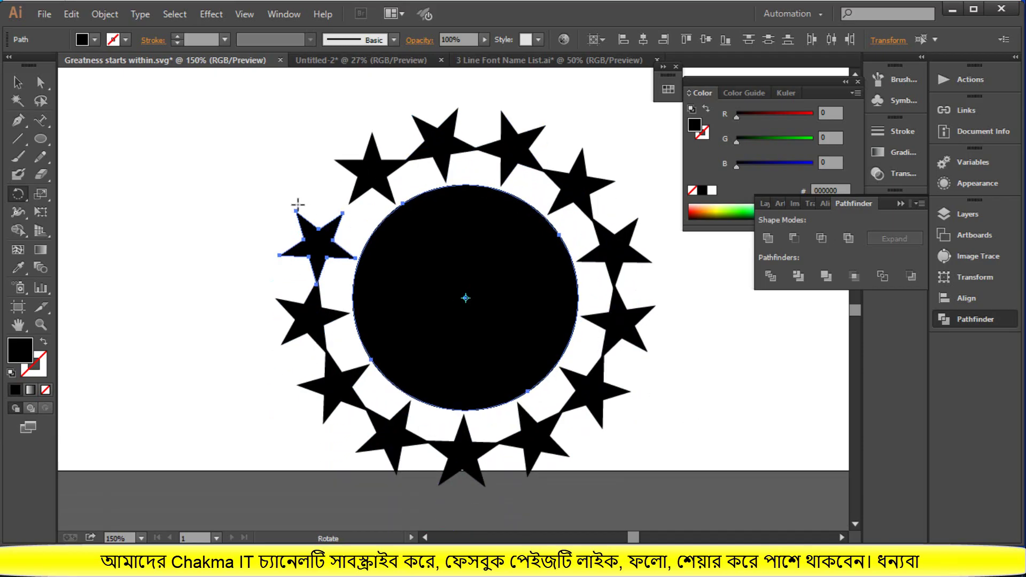
# Fill the central circle with bright green 06EA06.
pyautogui.press('v')
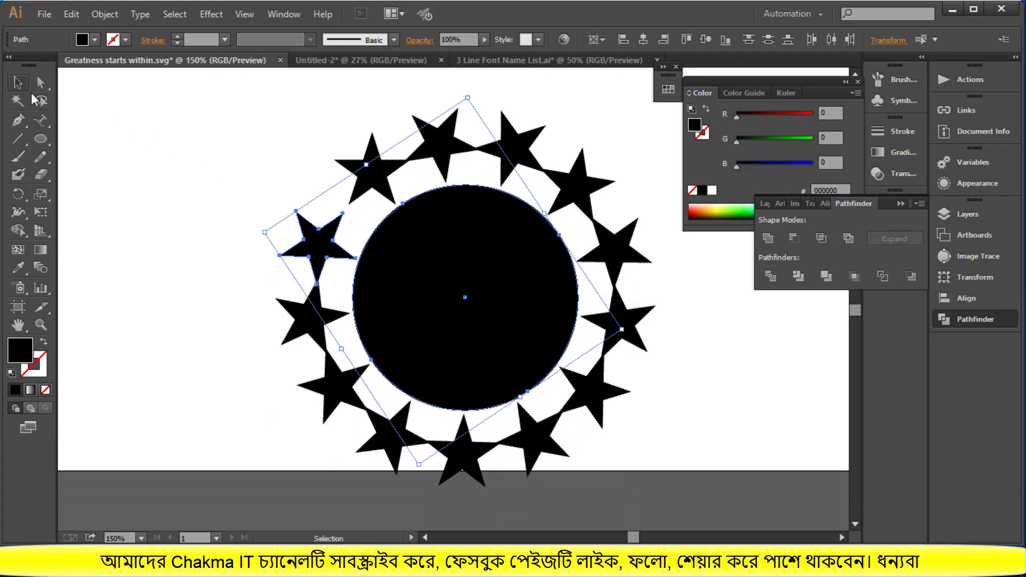
pyautogui.click(502, 298)
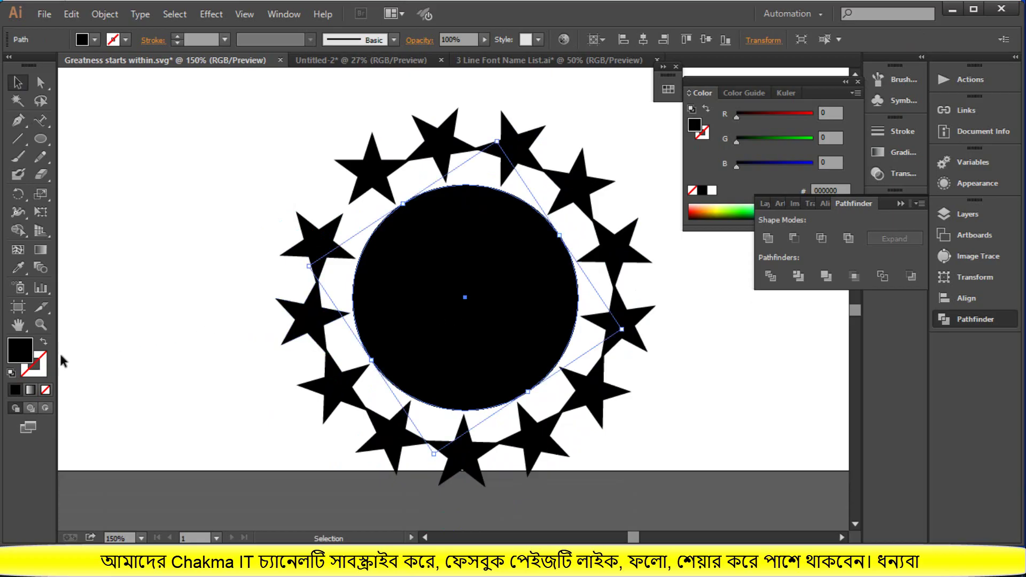
pyautogui.doubleClick(22, 346)
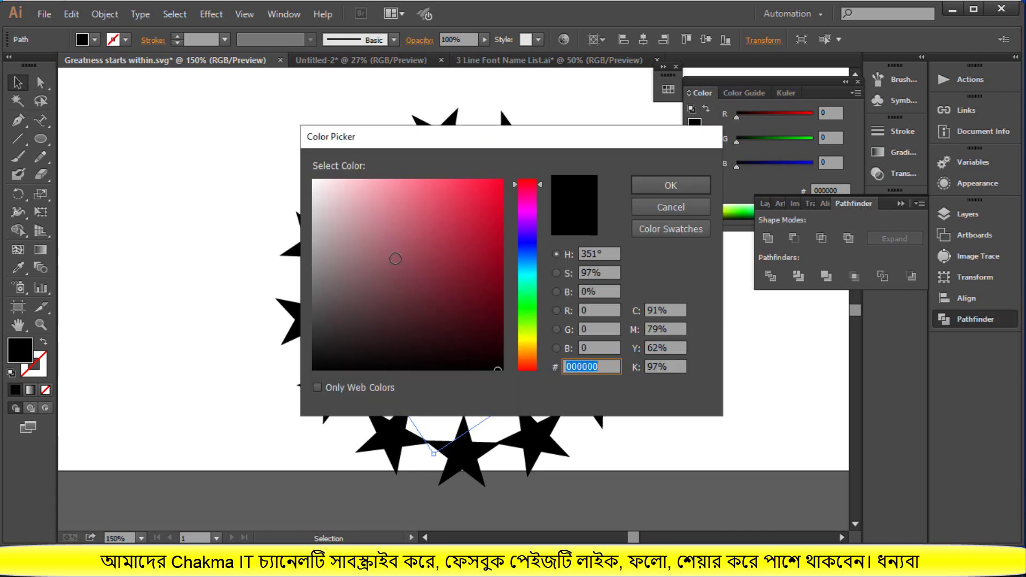
pyautogui.click(529, 307)
pyautogui.click(492, 235)
pyautogui.moveTo(492, 236); pyautogui.dragTo(499, 195)
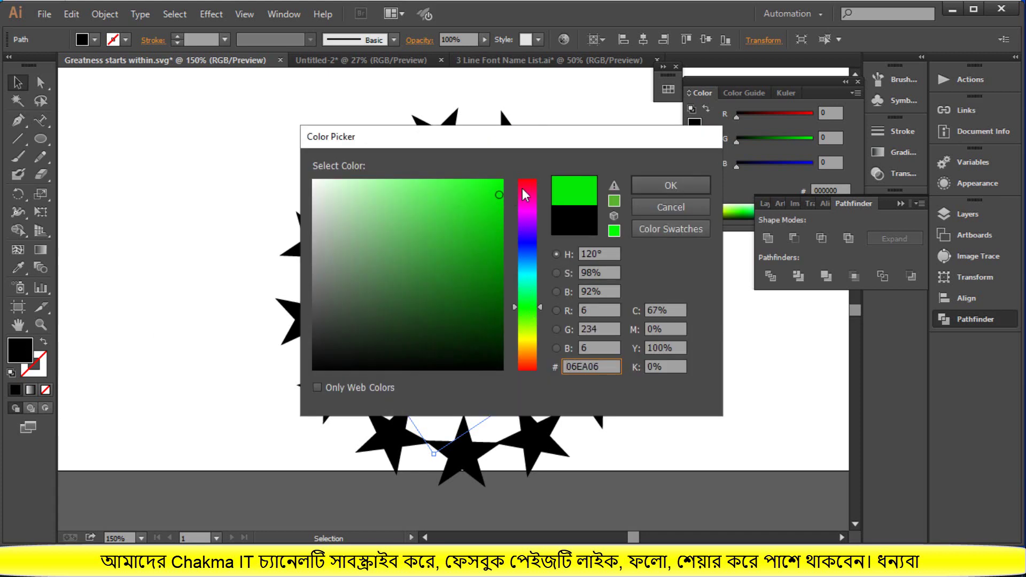
pyautogui.click(670, 186)
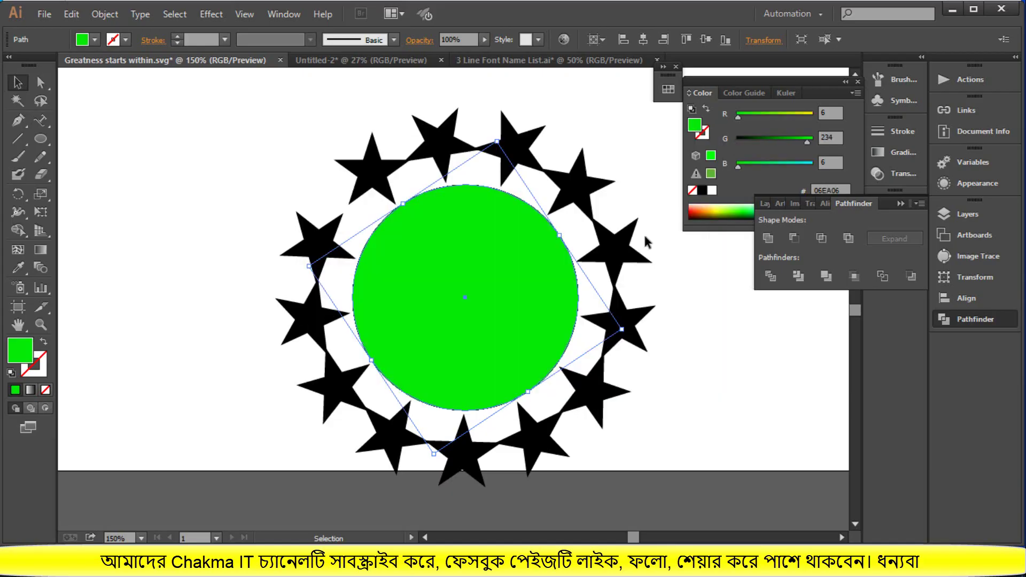
# Fill the star on the circle's right side, just below its centre level, with red-orange E94E1B.
pyautogui.click(308, 171)
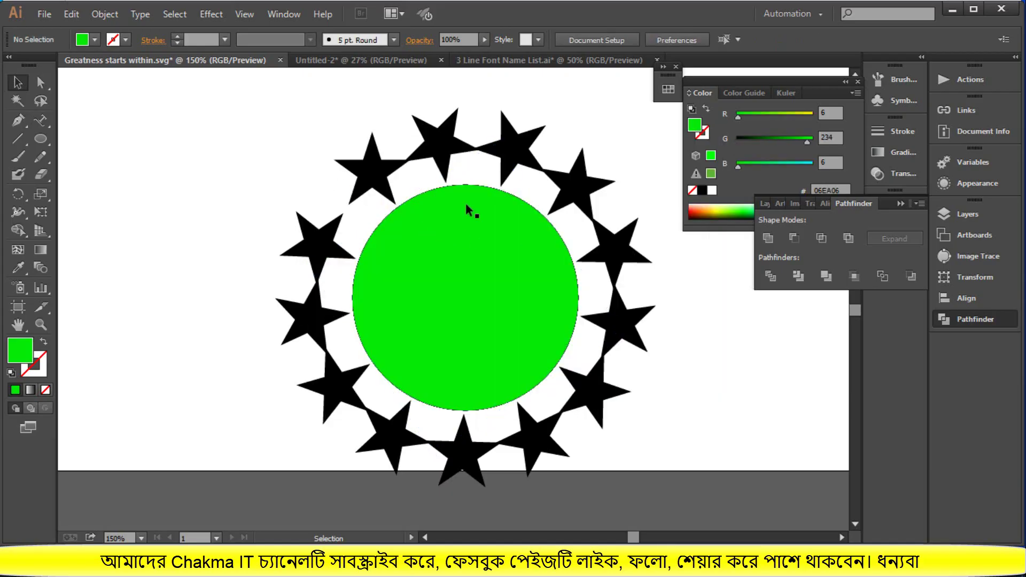
pyautogui.scroll(-1, 713, 338)
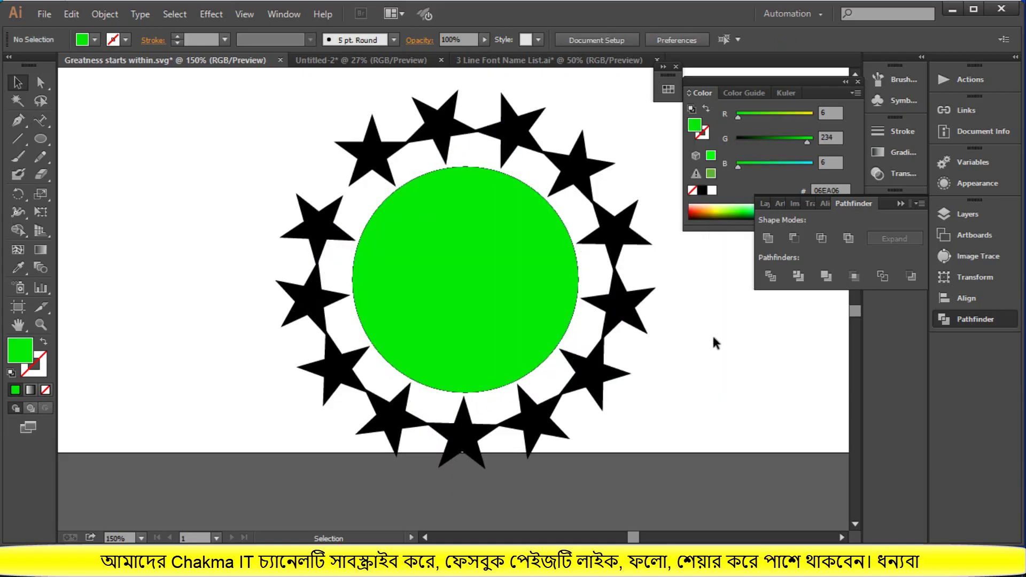
pyautogui.click(641, 315)
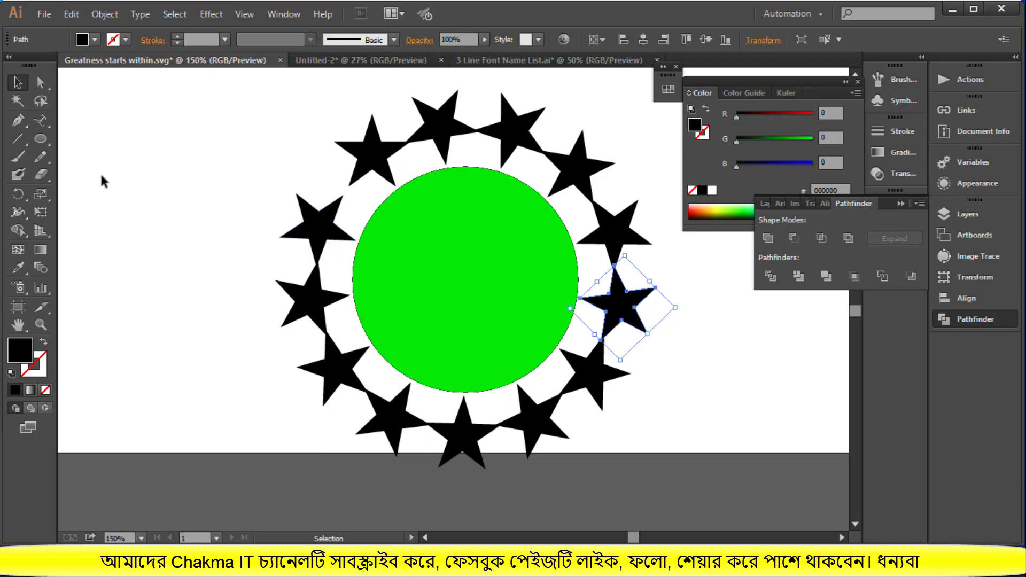
pyautogui.click(95, 40)
pyautogui.click(145, 65)
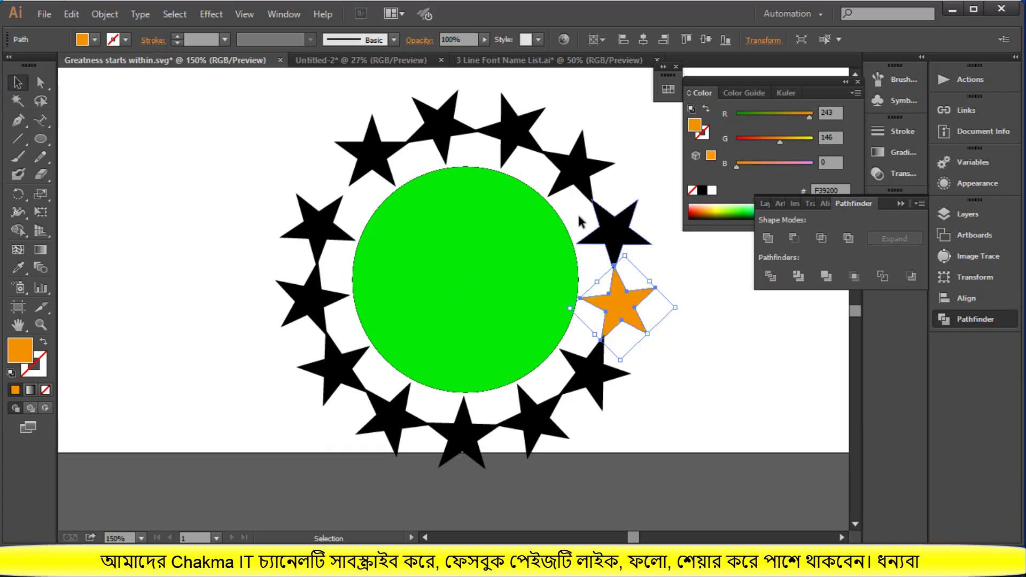
pyautogui.click(95, 41)
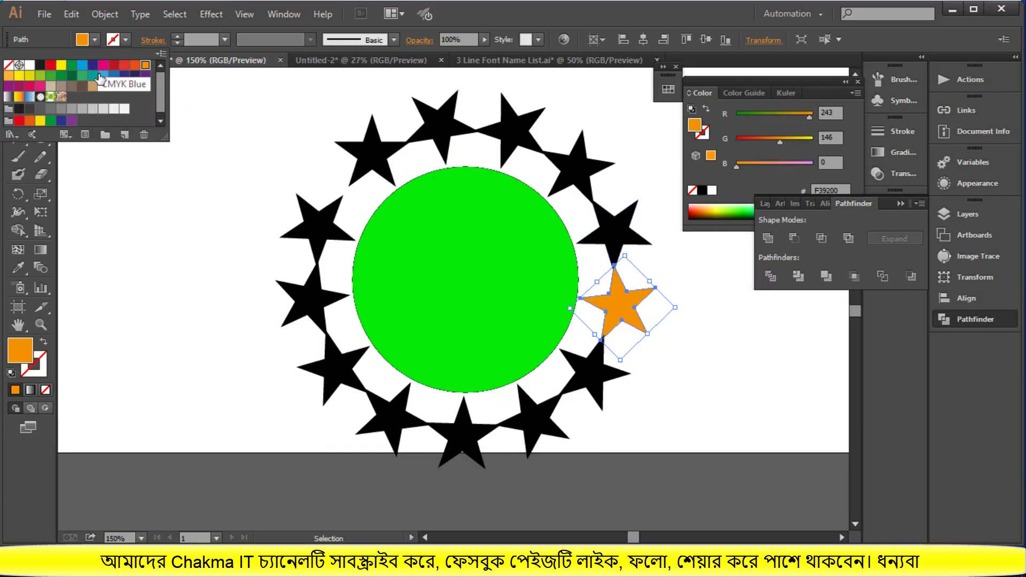
pyautogui.click(134, 64)
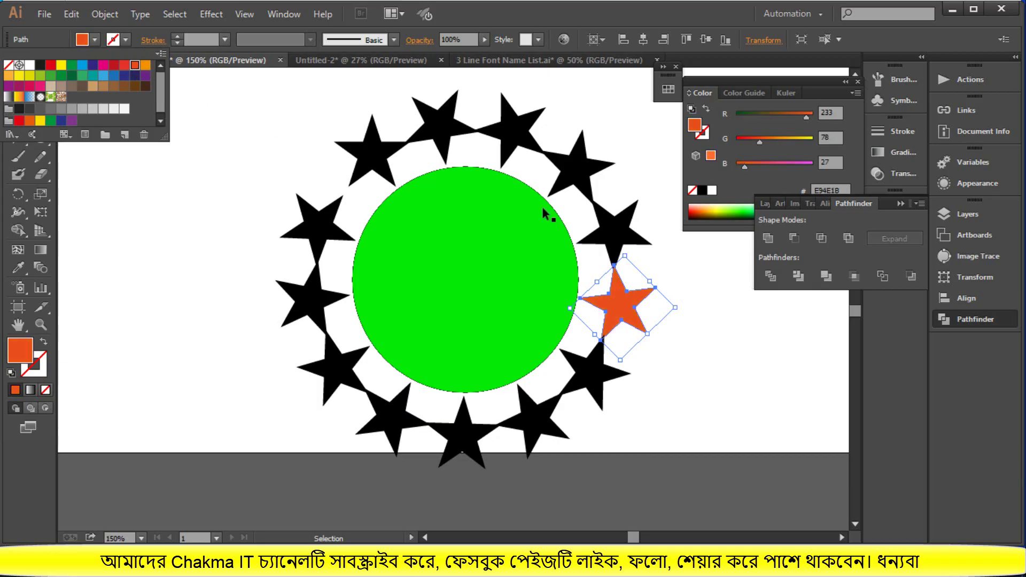
# Fill the star directly above the red-orange one with orange F39200 and the star directly below it with red E6332A.
pyautogui.click(611, 230)
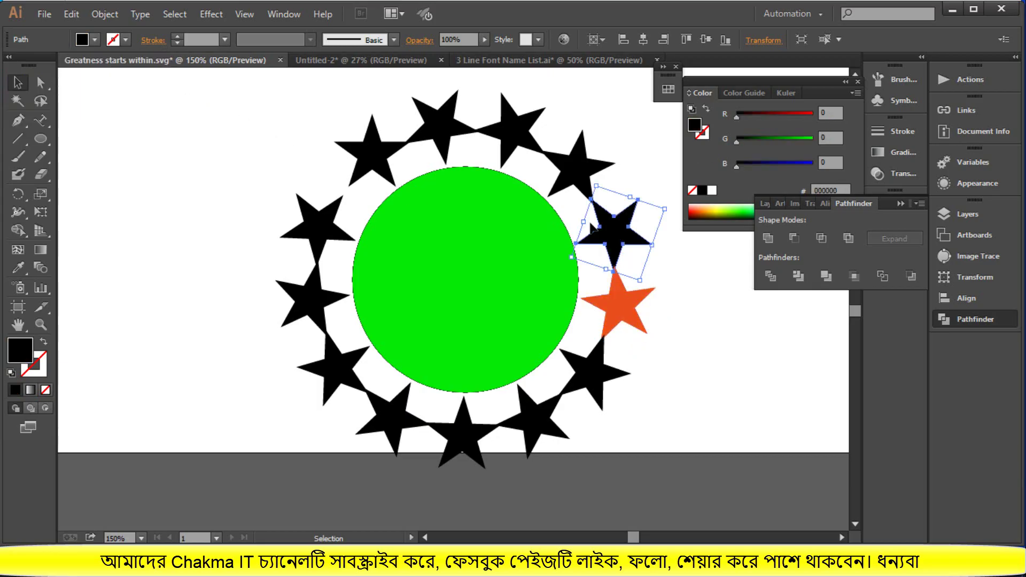
pyautogui.click(95, 40)
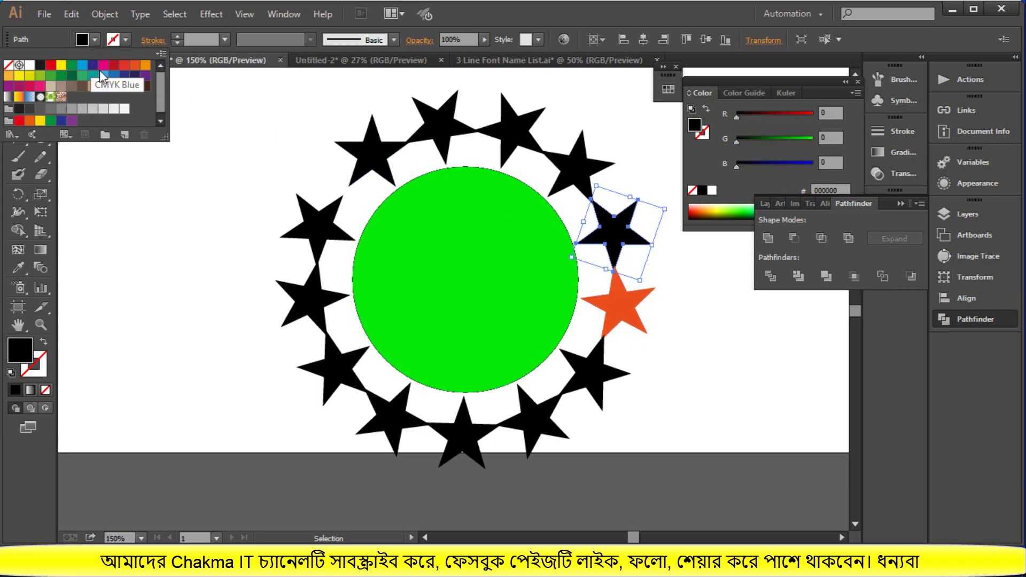
pyautogui.click(145, 65)
pyautogui.click(602, 357)
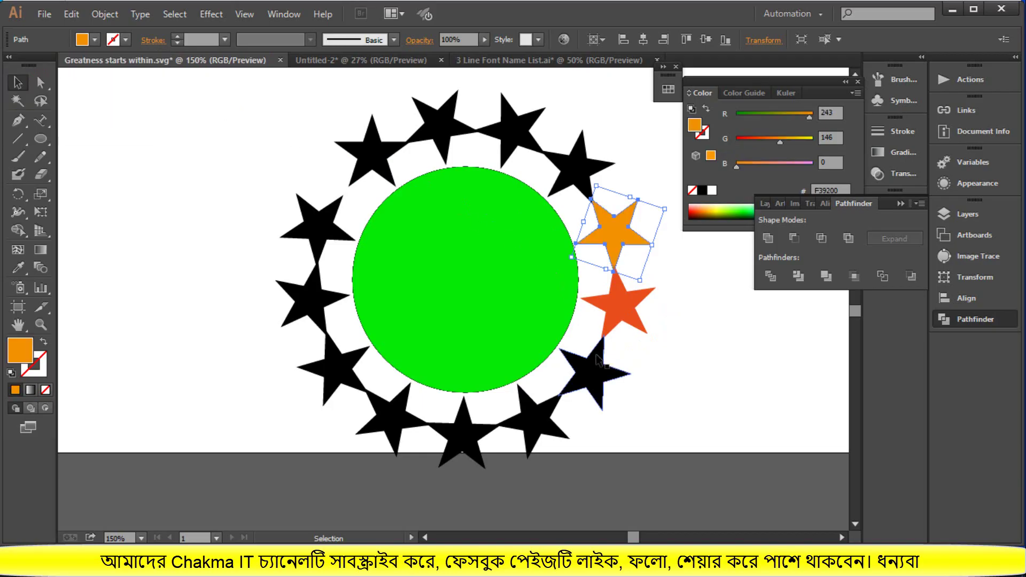
pyautogui.click(588, 357)
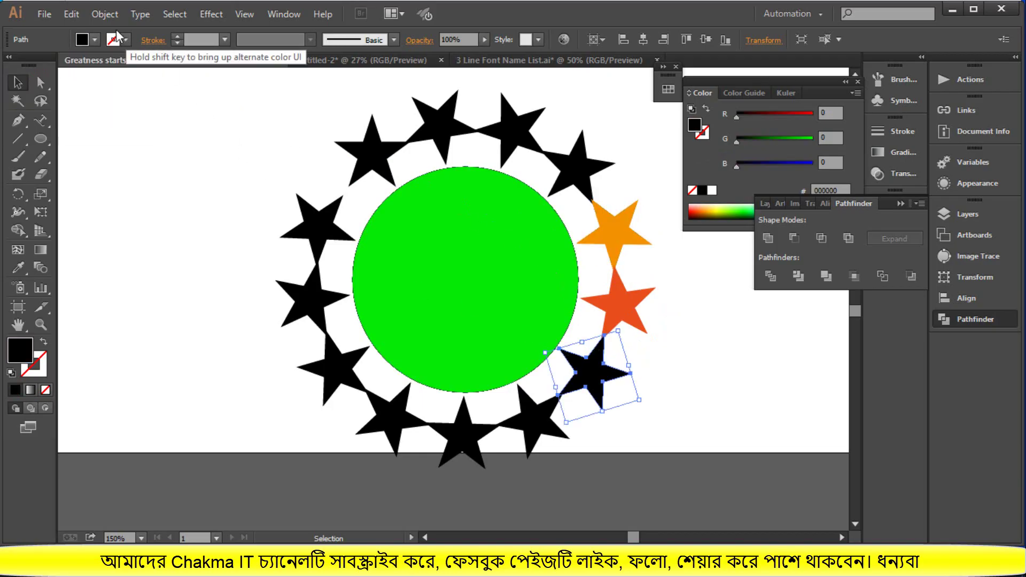
pyautogui.click(94, 41)
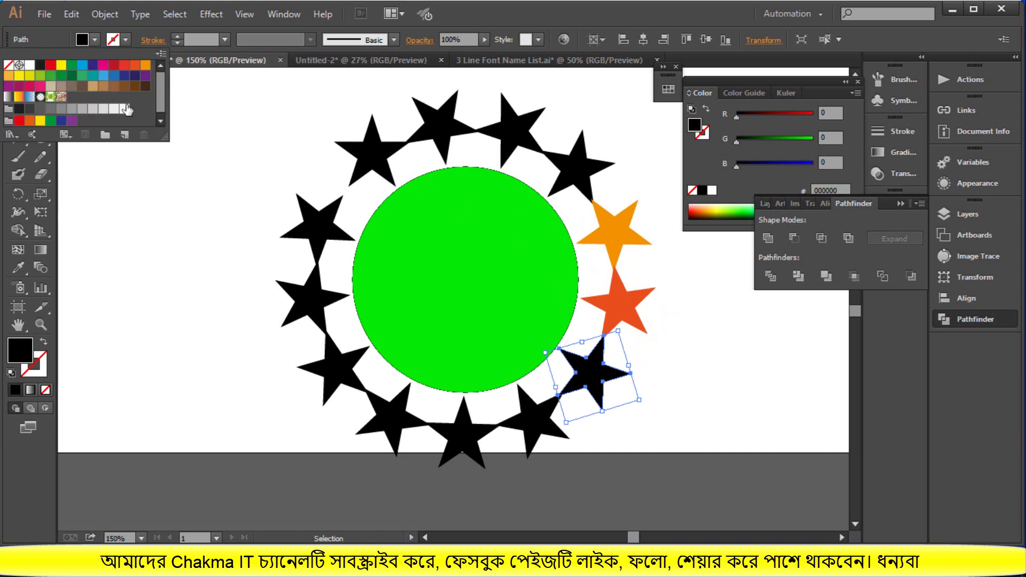
pyautogui.click(123, 65)
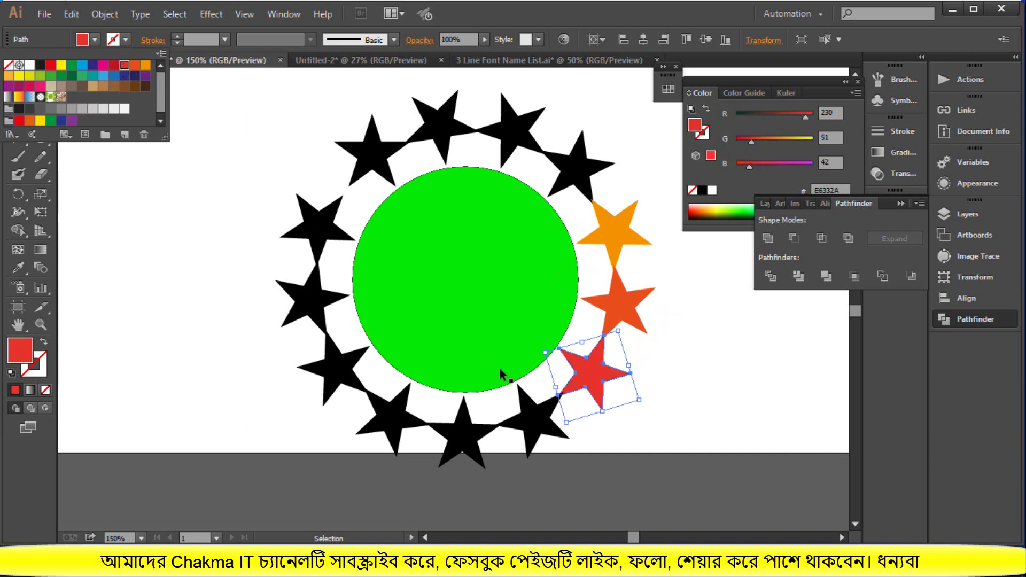
# Continuing clockwise after the red star, fill the next star with magenta E6007E and the bottom star with dark blue 312783.
pyautogui.click(528, 419)
pyautogui.click(528, 418)
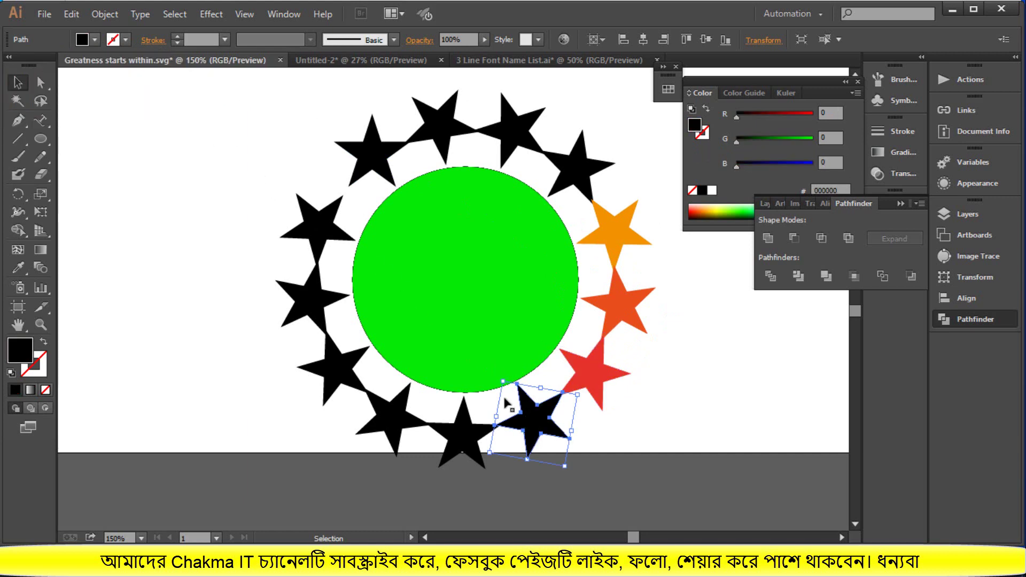
pyautogui.click(94, 40)
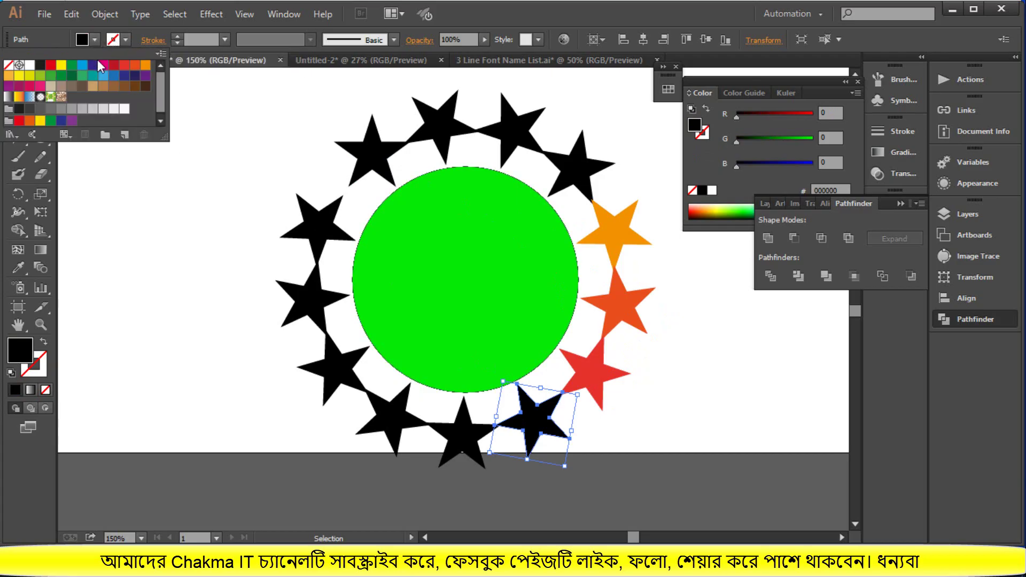
pyautogui.click(104, 70)
pyautogui.click(465, 428)
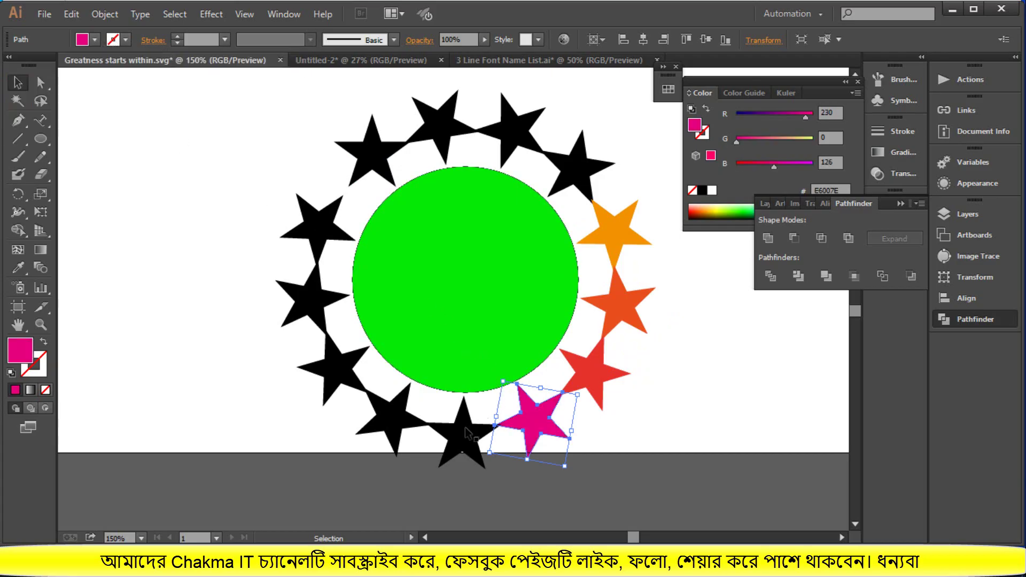
pyautogui.click(464, 428)
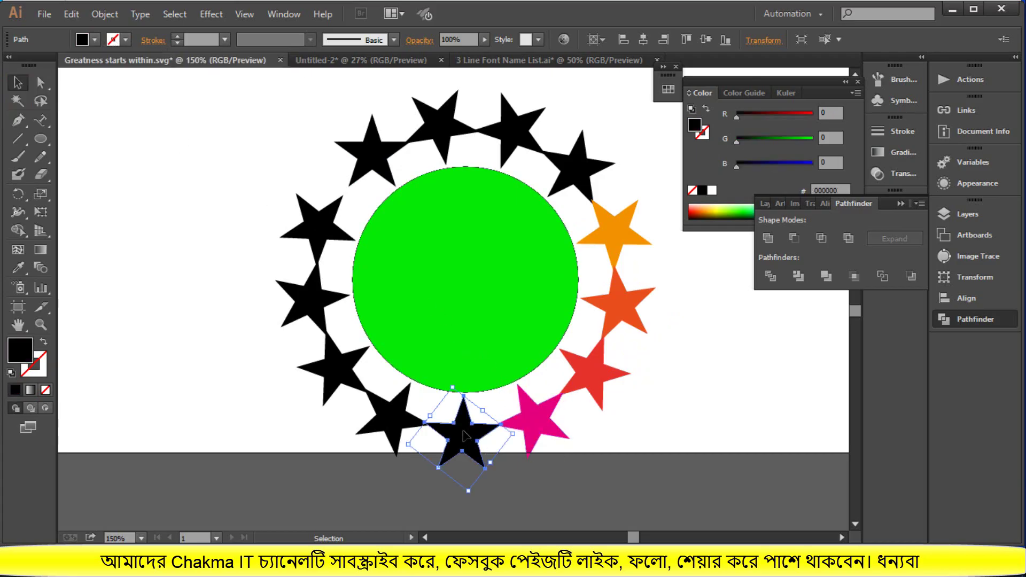
pyautogui.click(95, 39)
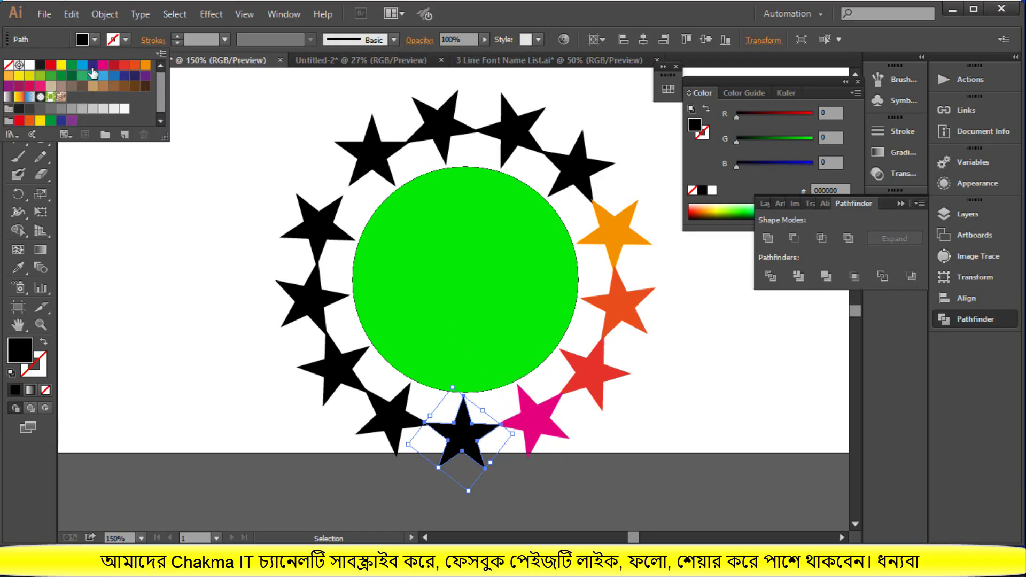
pyautogui.click(93, 65)
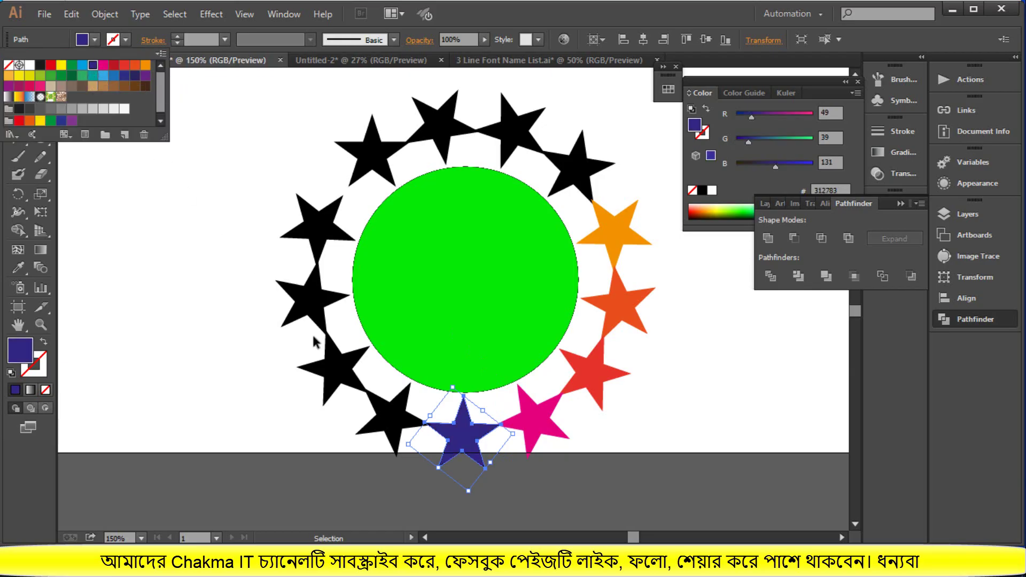
# Continuing clockwise after the dark blue star, fill the next star with light blue 009FE3 and the one after it with green 009640.
pyautogui.click(387, 419)
pyautogui.click(95, 39)
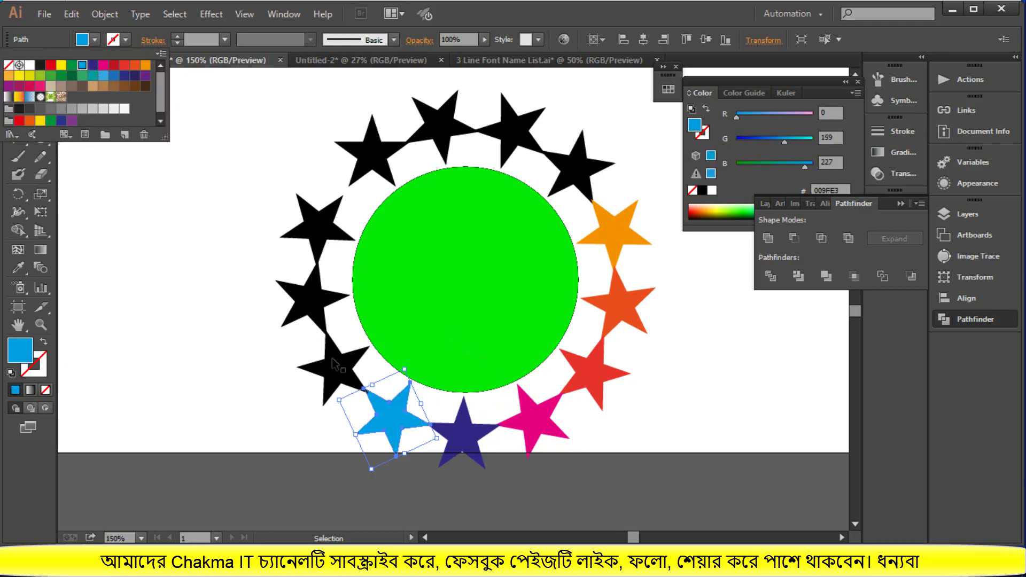
pyautogui.click(304, 328)
pyautogui.click(334, 358)
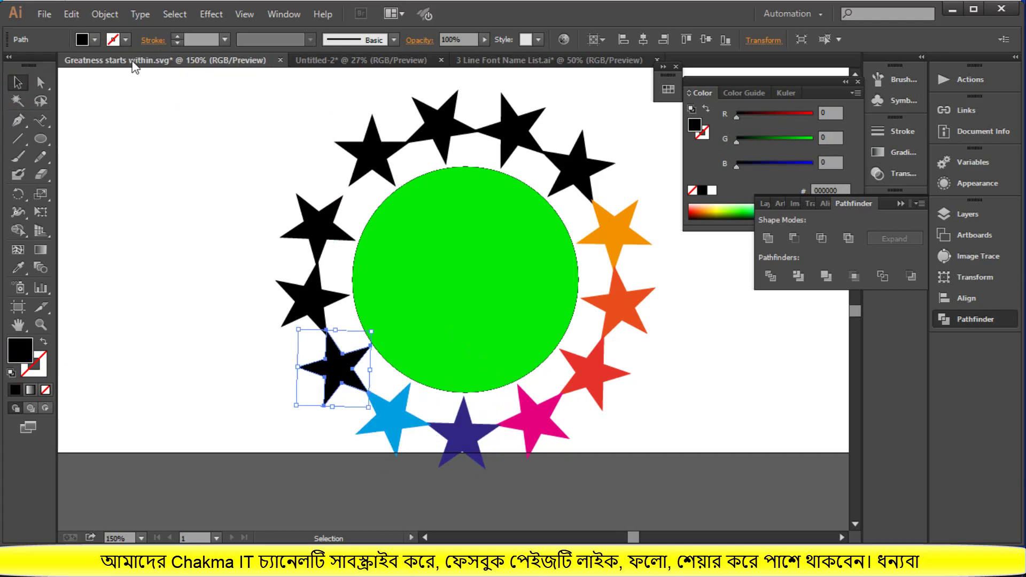
pyautogui.click(95, 40)
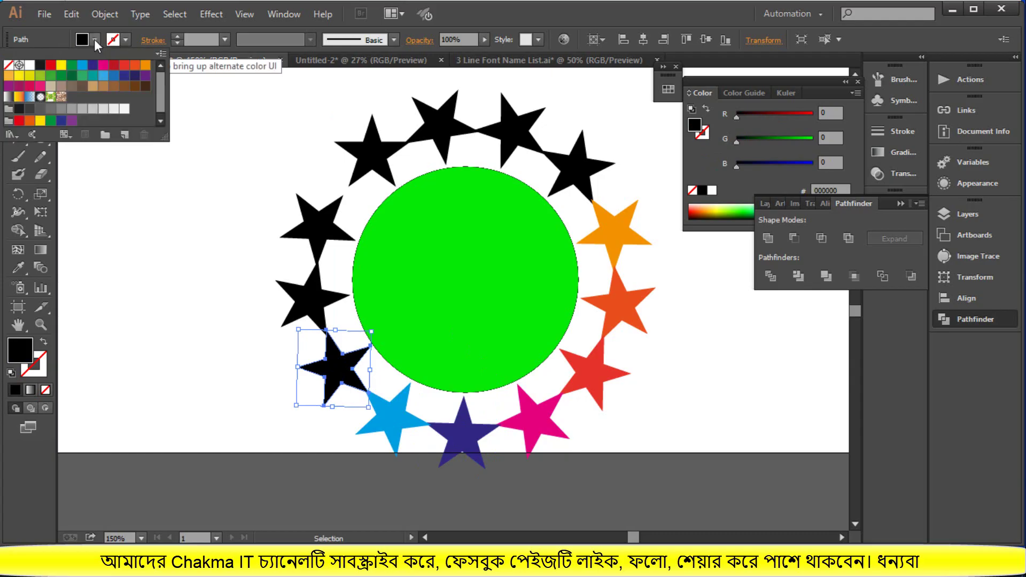
pyautogui.click(73, 65)
# Fill the star above the green one with yellow FFED00 and the star above that with red E30613.
pyautogui.click(307, 316)
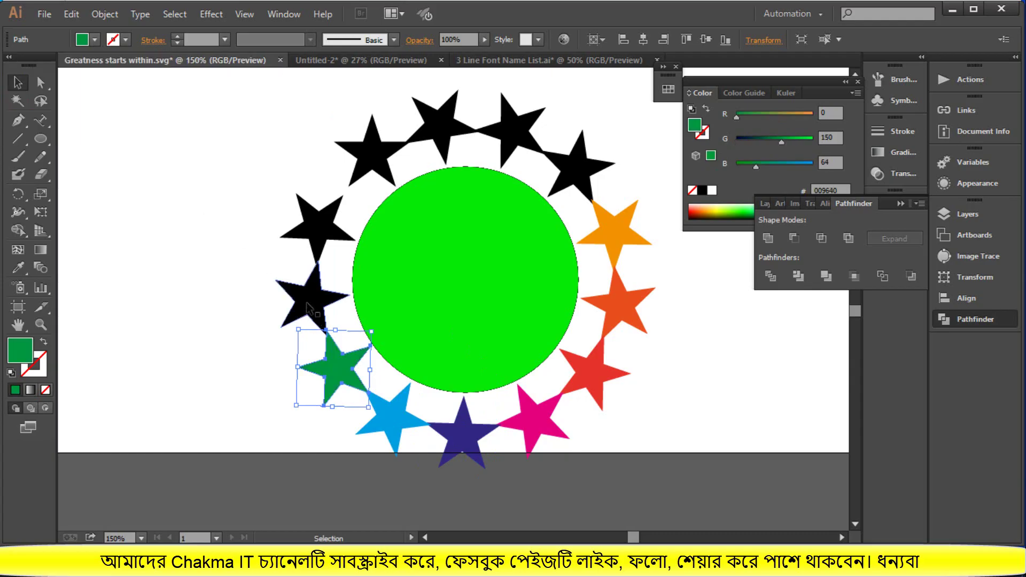
pyautogui.click(308, 295)
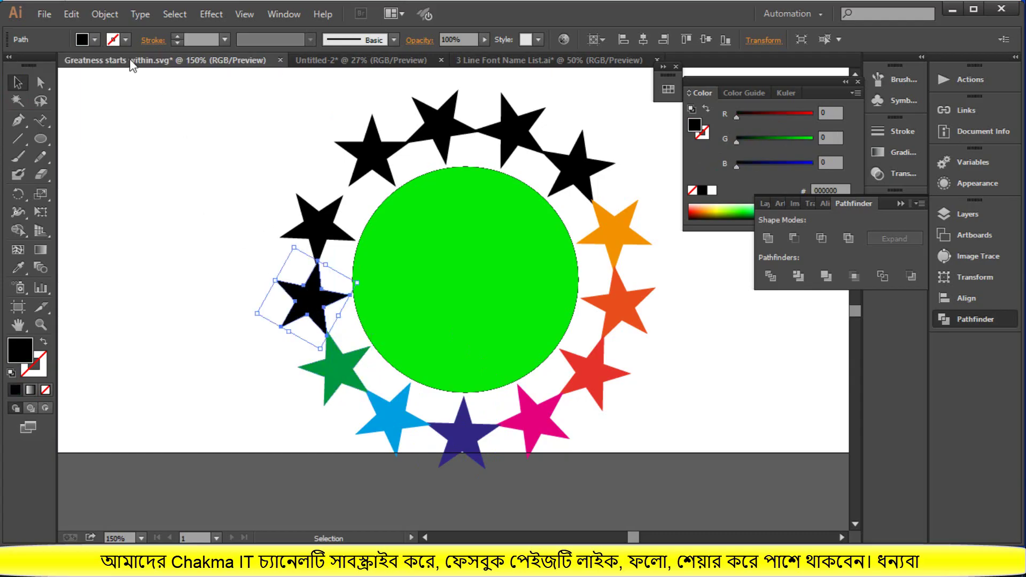
pyautogui.click(94, 39)
pyautogui.click(62, 68)
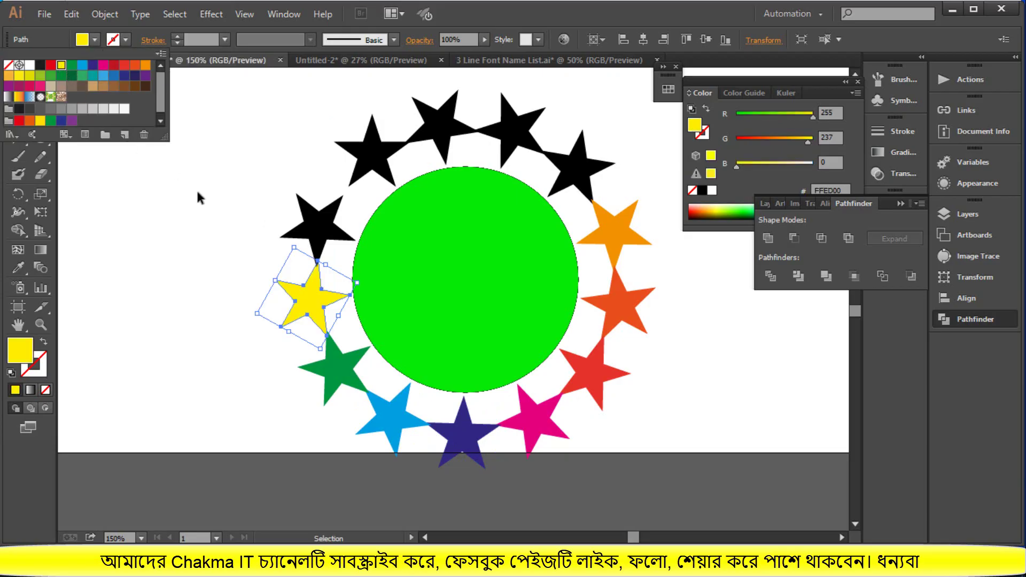
pyautogui.click(318, 241)
pyautogui.click(314, 236)
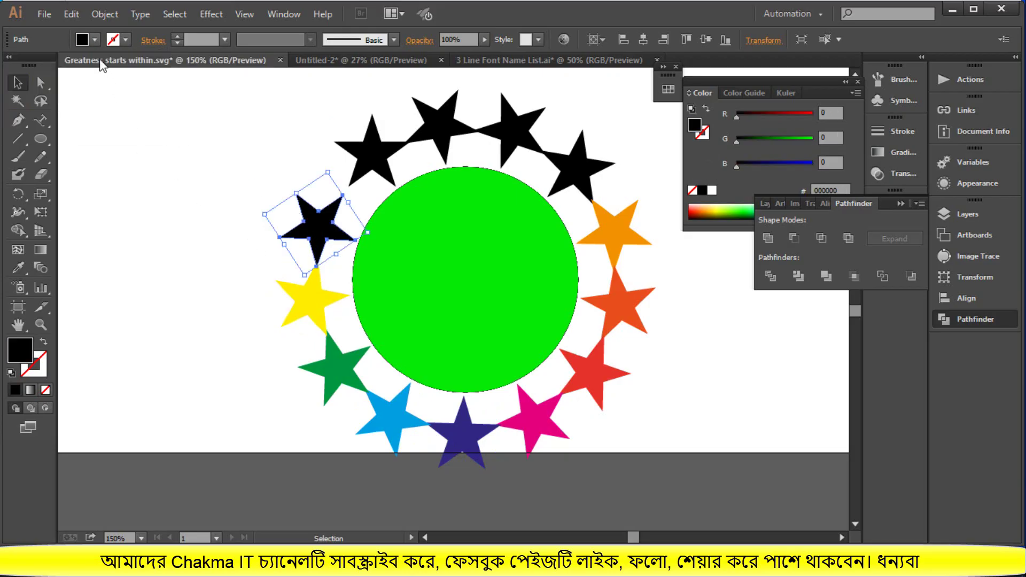
pyautogui.click(95, 40)
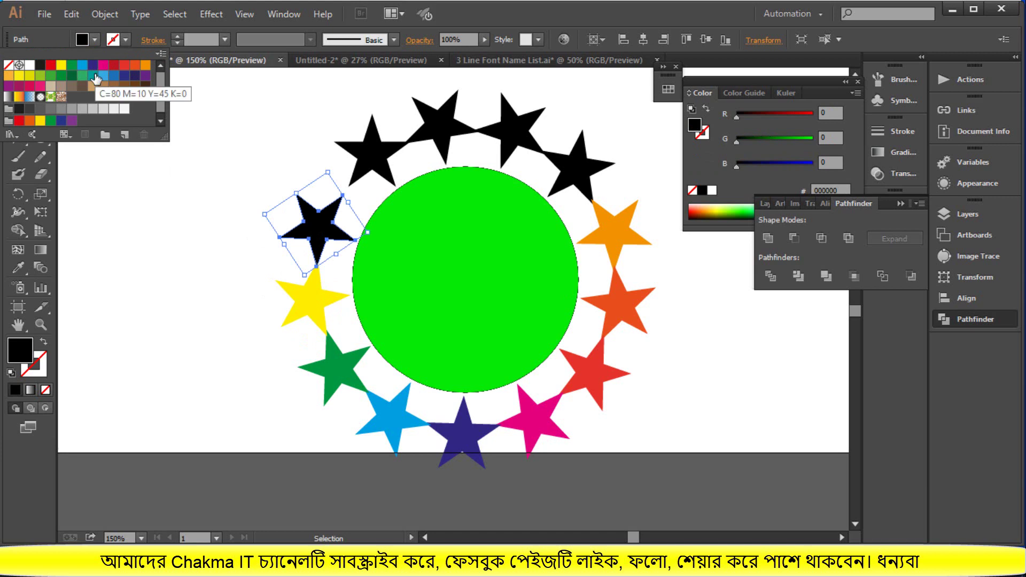
pyautogui.click(51, 65)
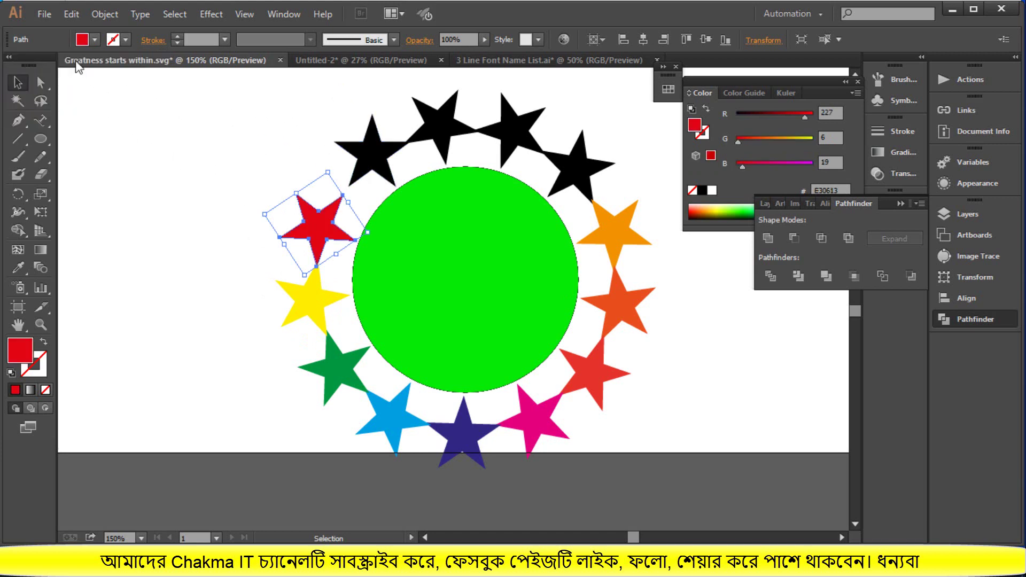
# Try black 1D1D1B as the fill of the selected star and set it back to red E30613.
pyautogui.click(96, 41)
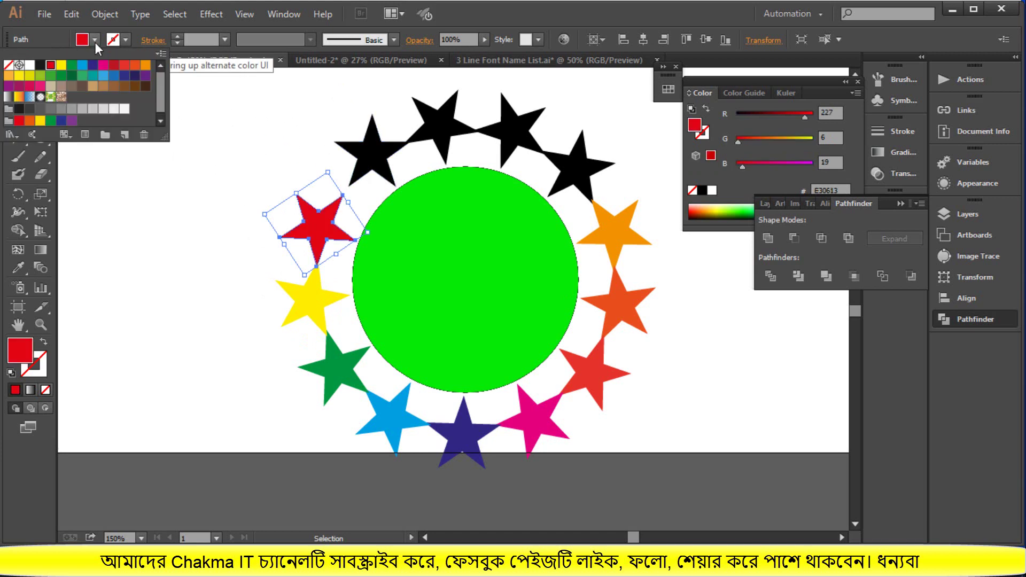
pyautogui.click(40, 64)
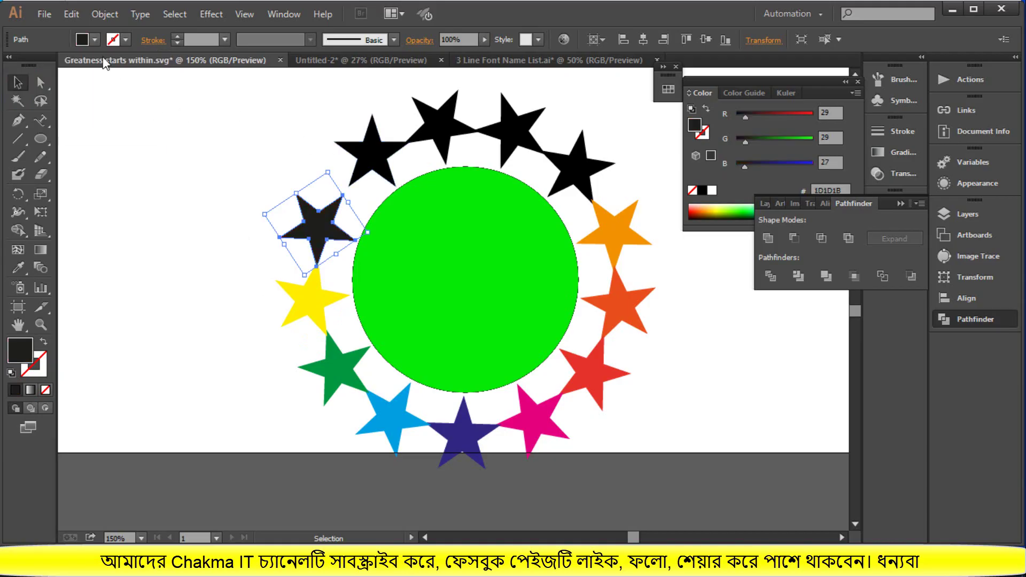
pyautogui.click(96, 41)
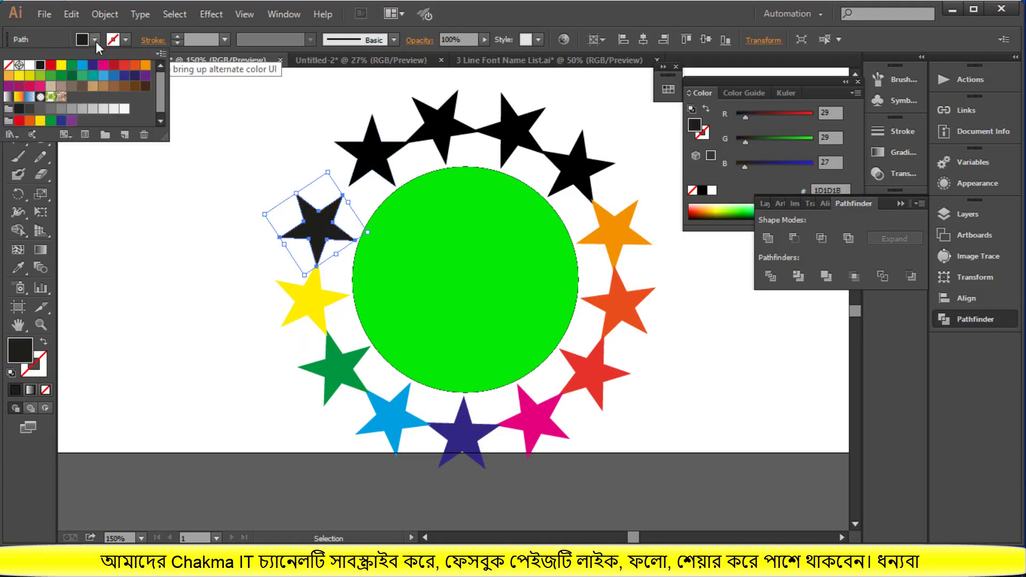
pyautogui.click(50, 66)
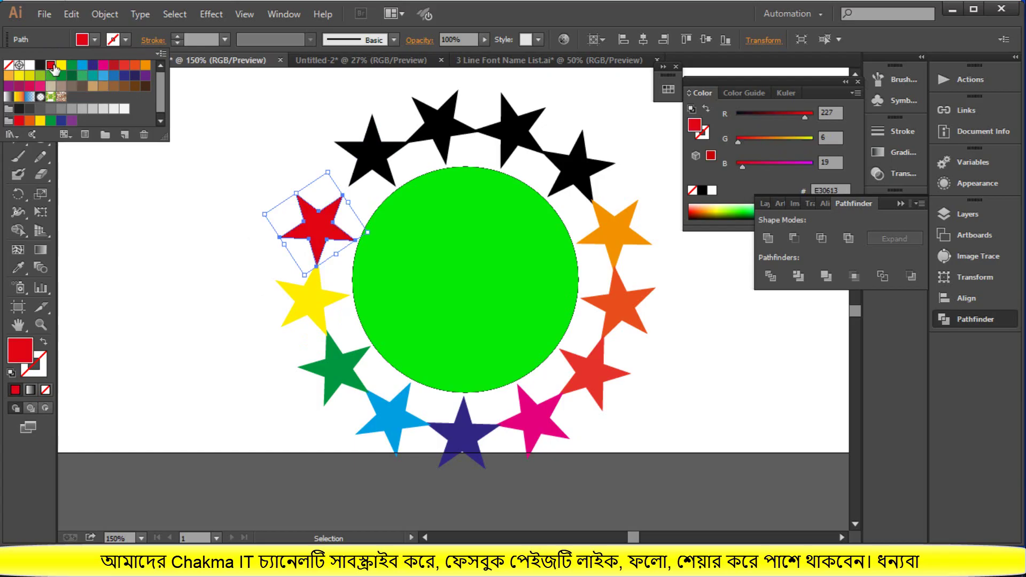
# Fill the black star directly clockwise from the red E30613 star with green 00983A.
pyautogui.click(377, 154)
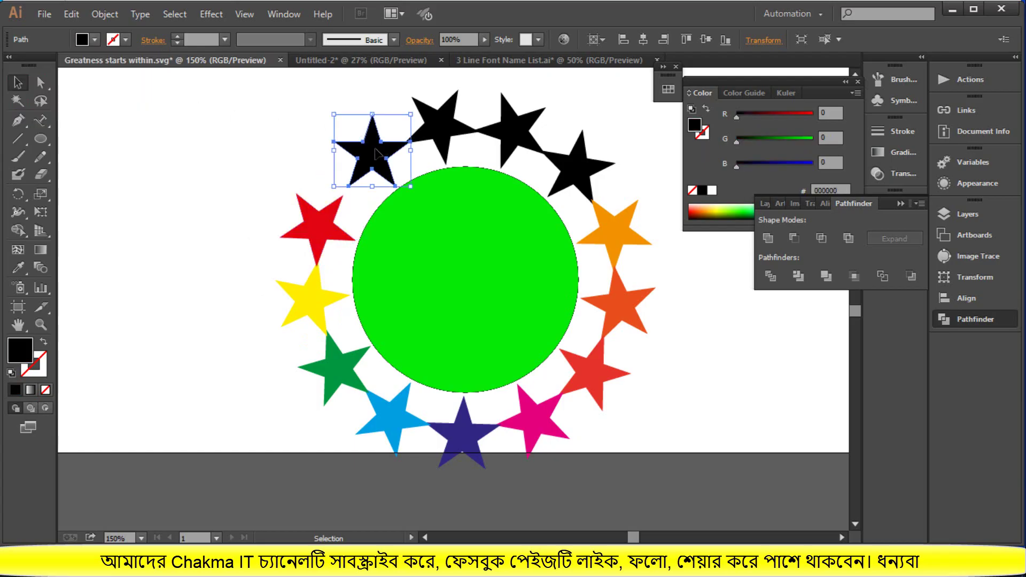
pyautogui.click(93, 39)
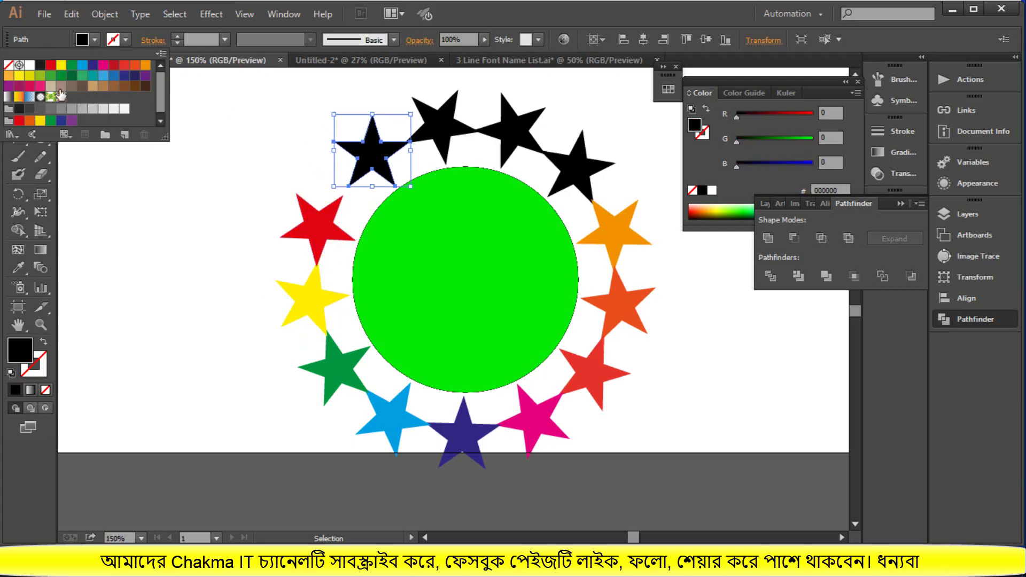
pyautogui.click(30, 65)
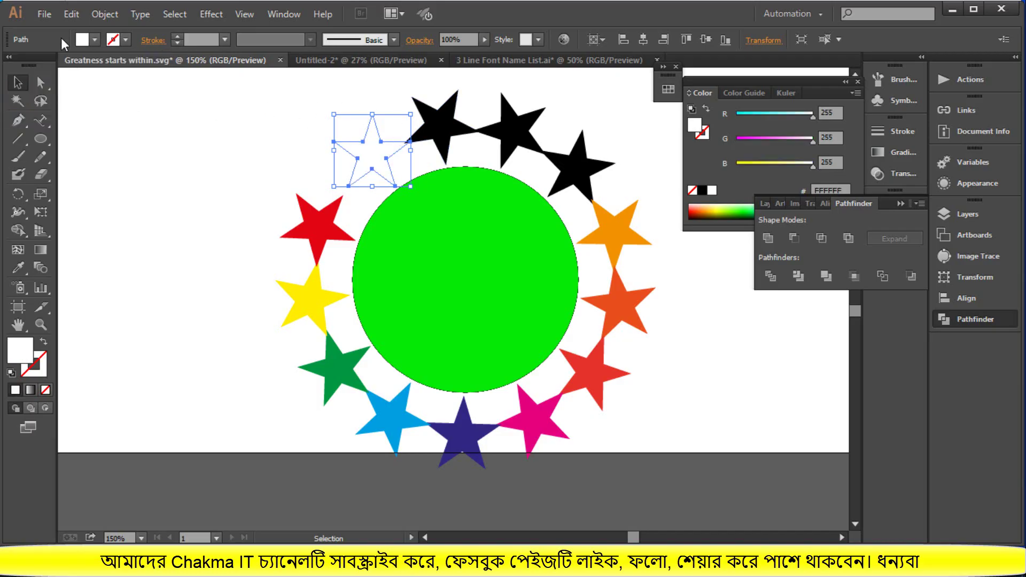
pyautogui.click(94, 39)
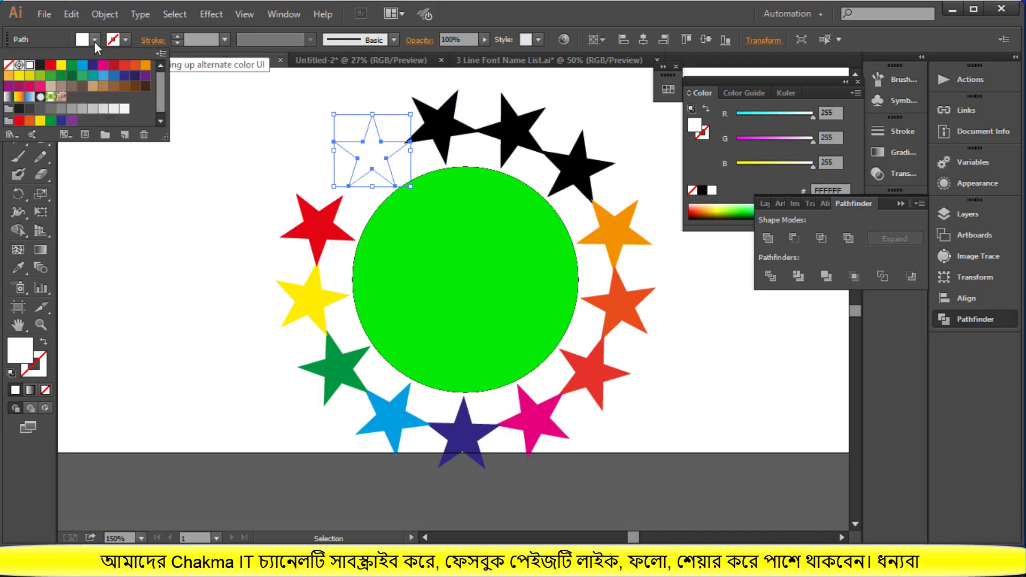
pyautogui.click(51, 122)
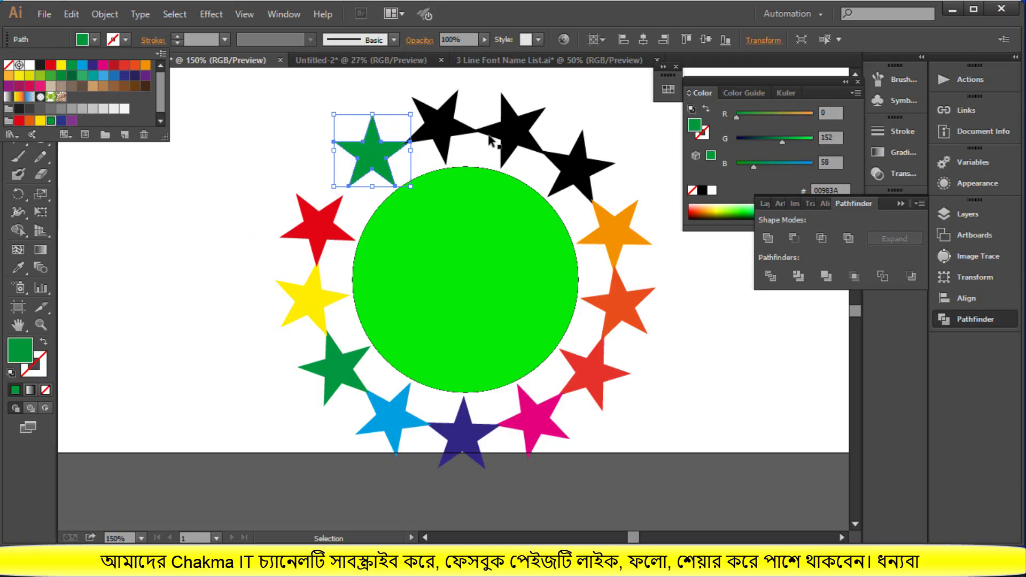
# Fill the upper star just right of the ring's centre with yellow FFED00 sampled from the existing yellow star.
pyautogui.click(500, 140)
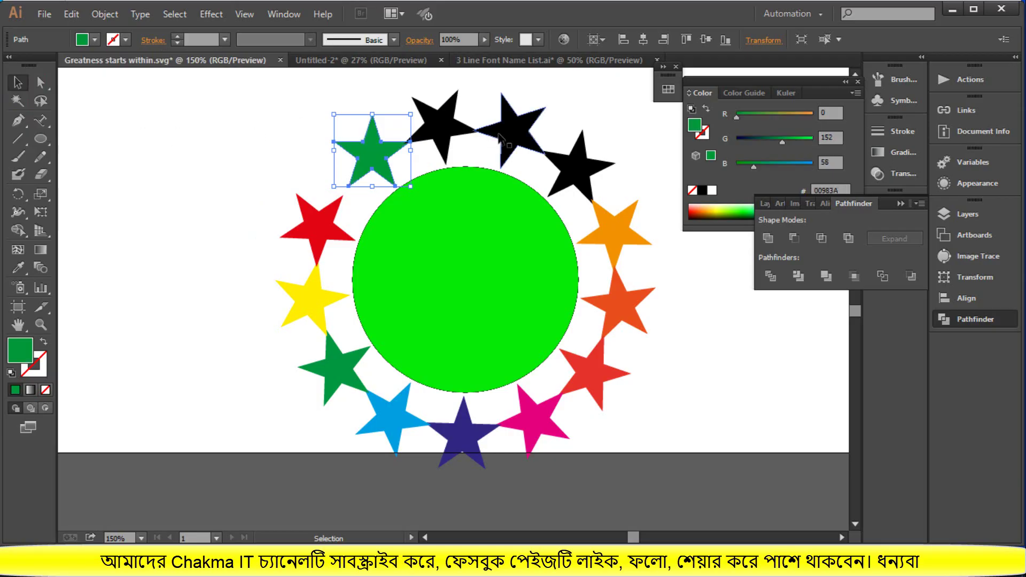
pyautogui.click(17, 269)
pyautogui.click(312, 286)
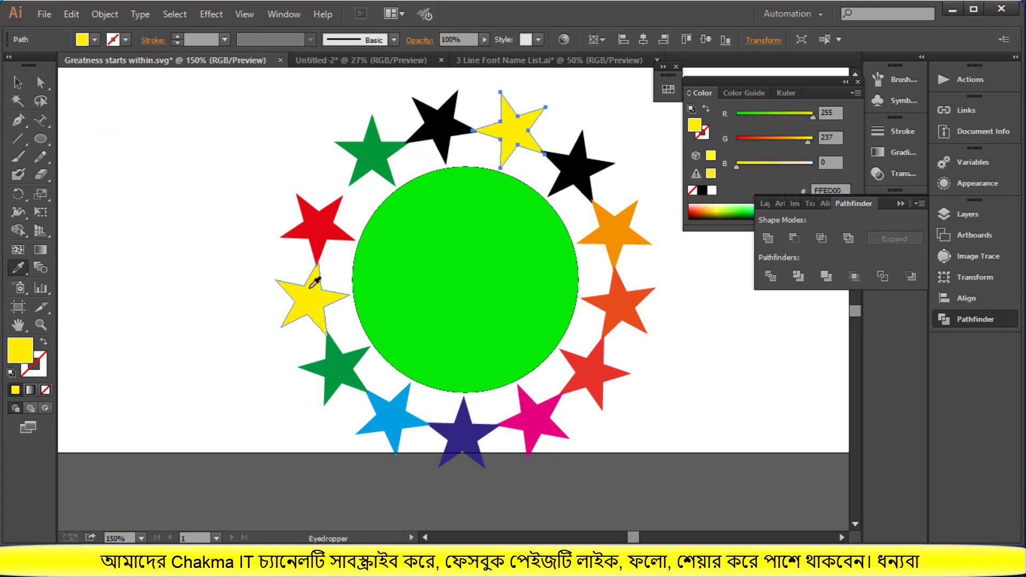
pyautogui.click(18, 82)
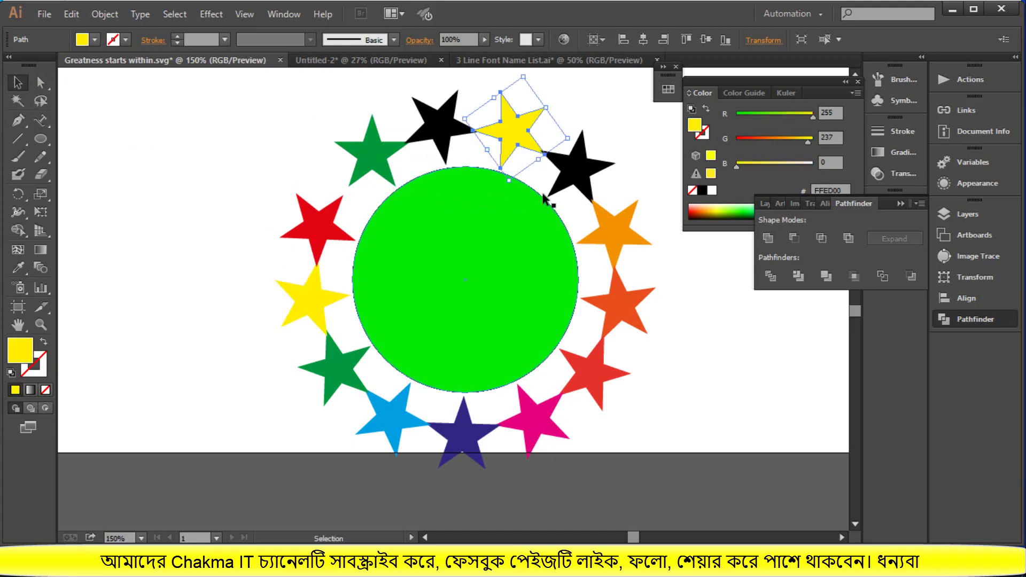
# Fill the black star between the new yellow star and the orange one with light blue 009FE3 sampled from the light blue star.
pyautogui.click(571, 179)
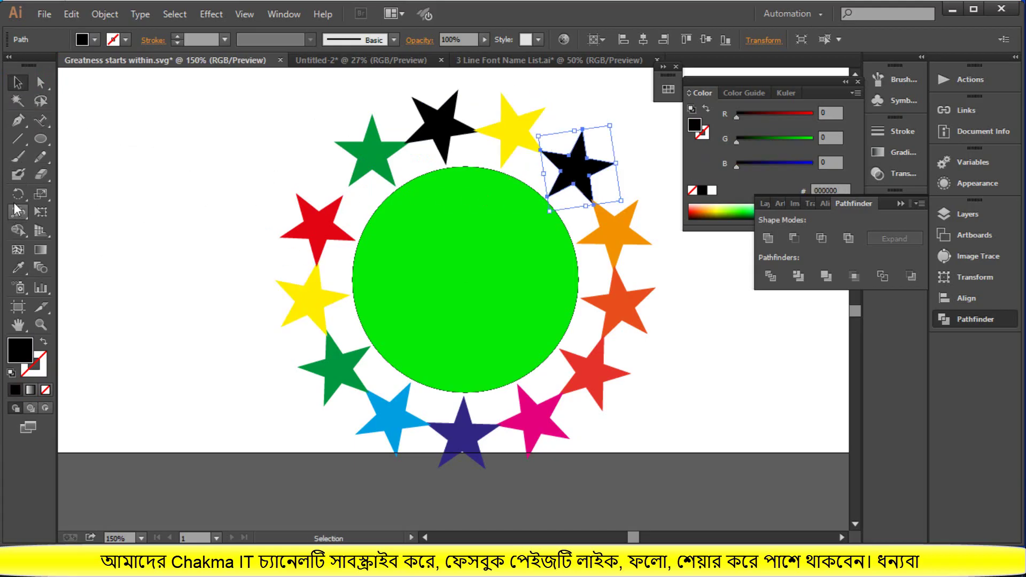
pyautogui.click(17, 267)
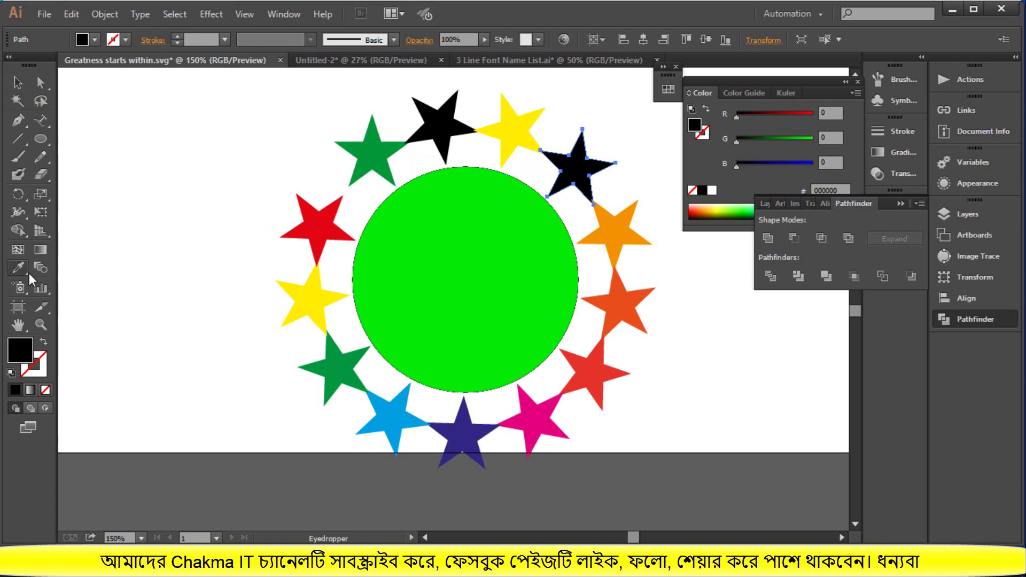
pyautogui.click(395, 405)
pyautogui.click(17, 83)
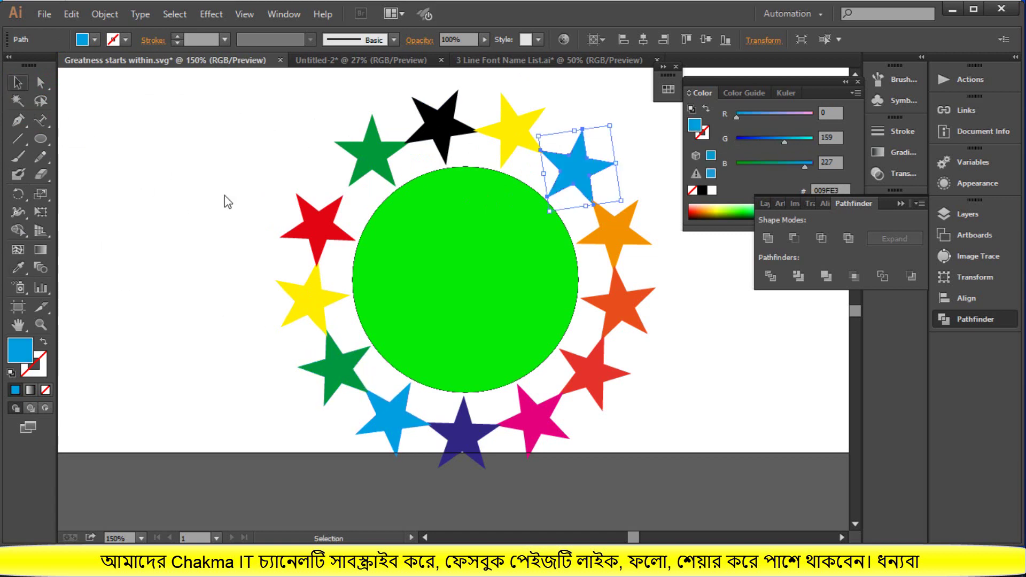
pyautogui.click(242, 203)
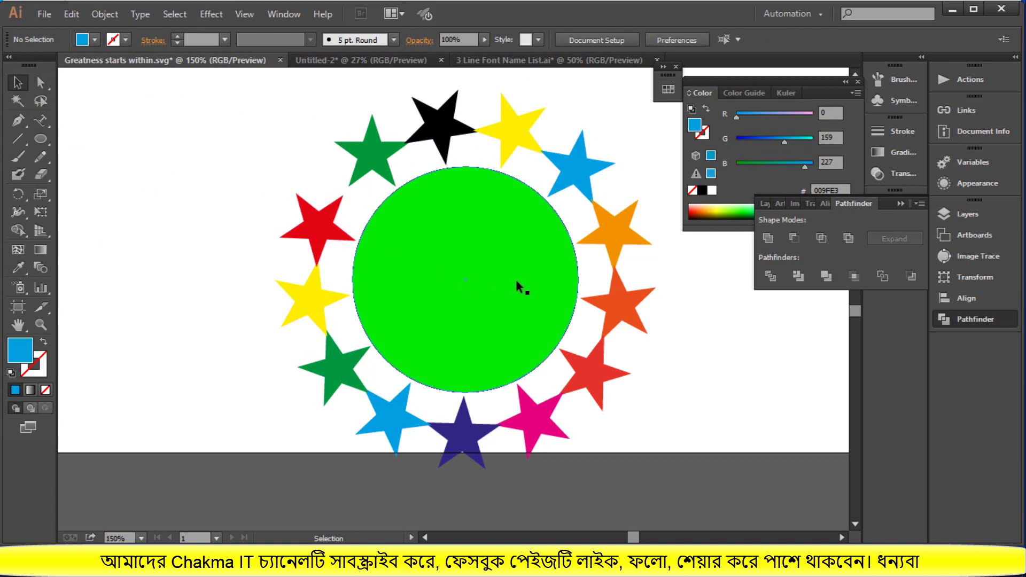
# Group the green circle with all its surrounding stars and run Expand on the group.
pyautogui.hotkey('ctrl', '-')
pyautogui.hotkey('ctrl', '-')
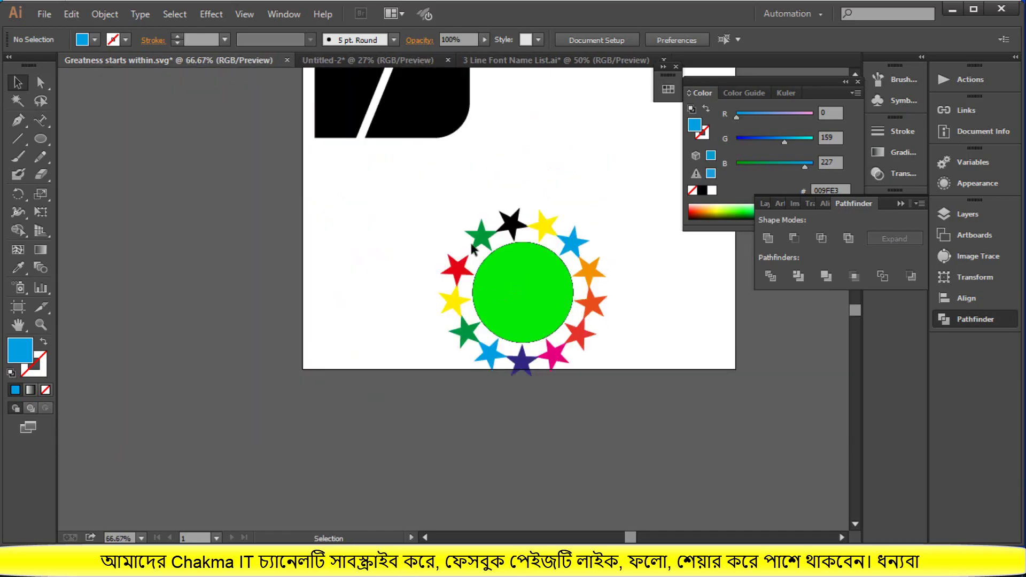
pyautogui.moveTo(450, 230); pyautogui.dragTo(632, 352)
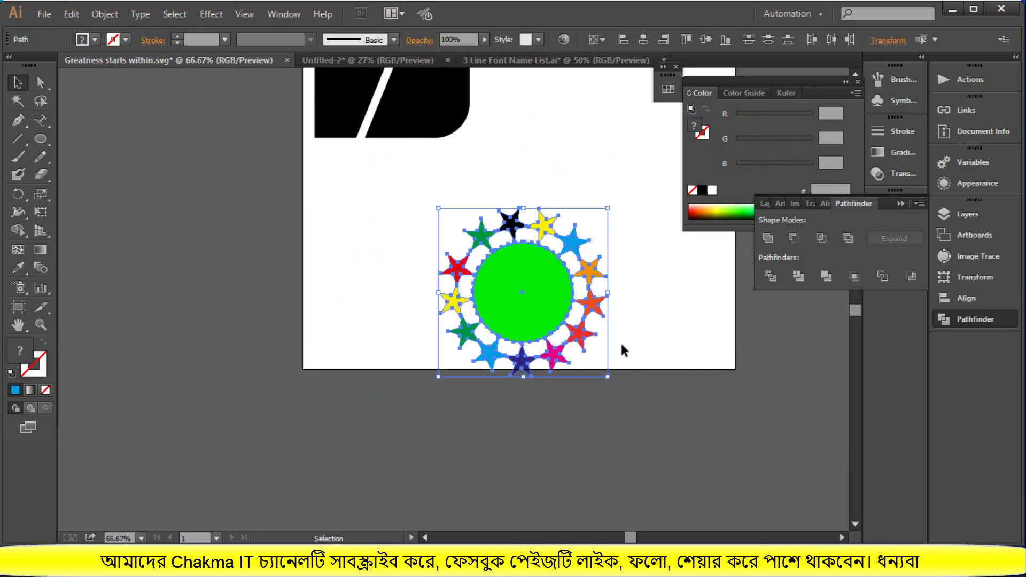
pyautogui.rightClick(596, 328)
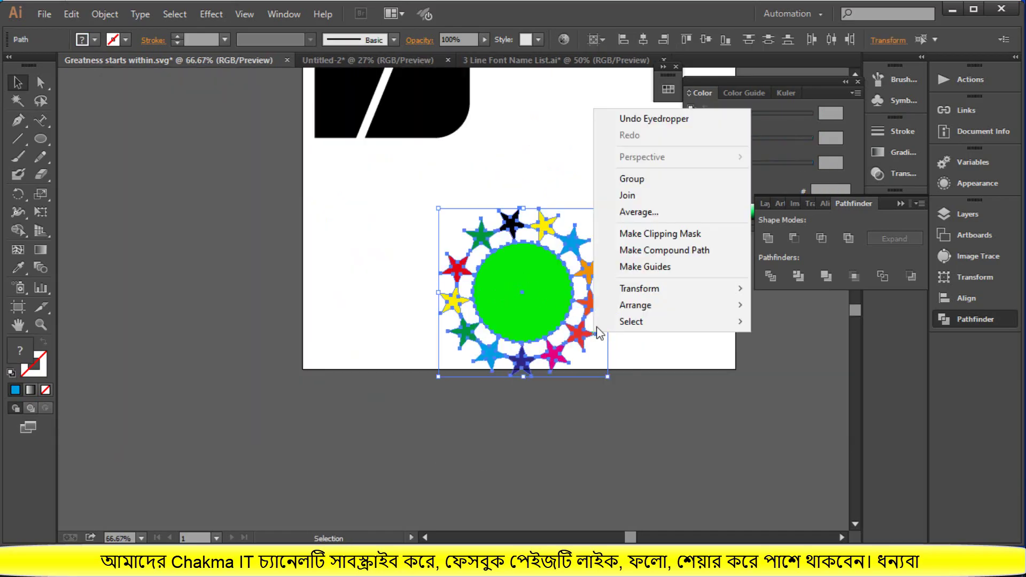
pyautogui.click(638, 179)
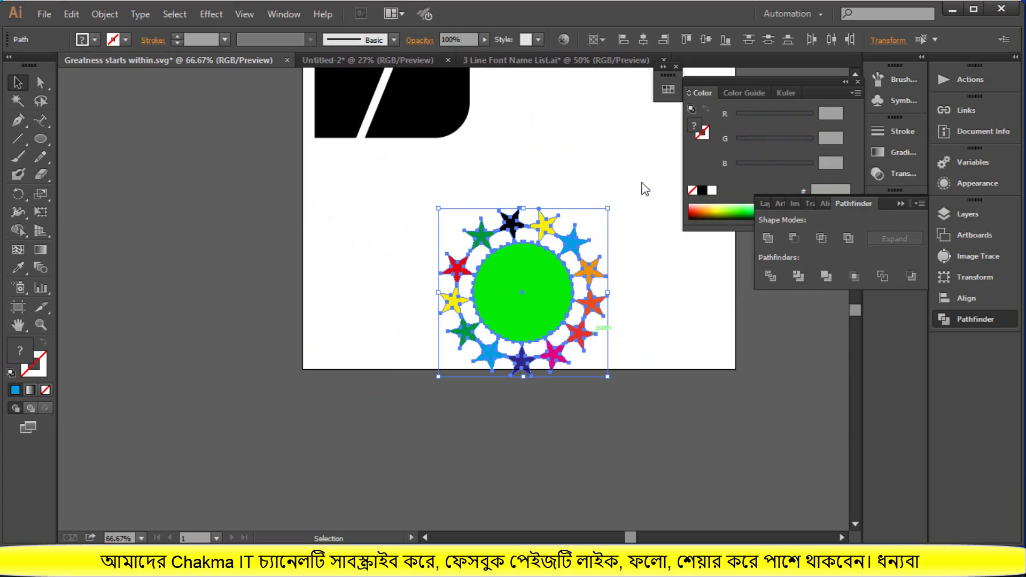
pyautogui.click(97, 15)
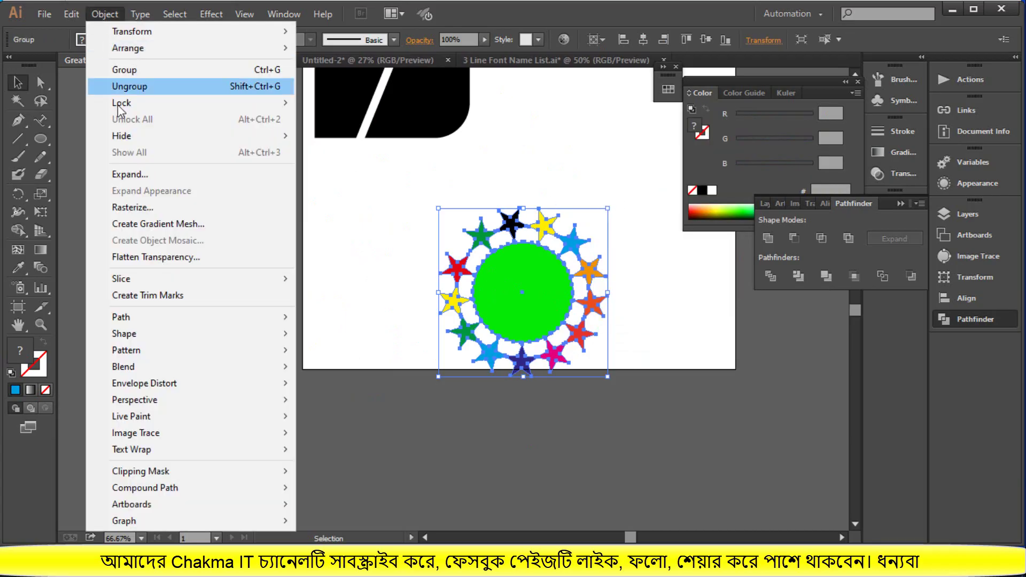
pyautogui.click(143, 174)
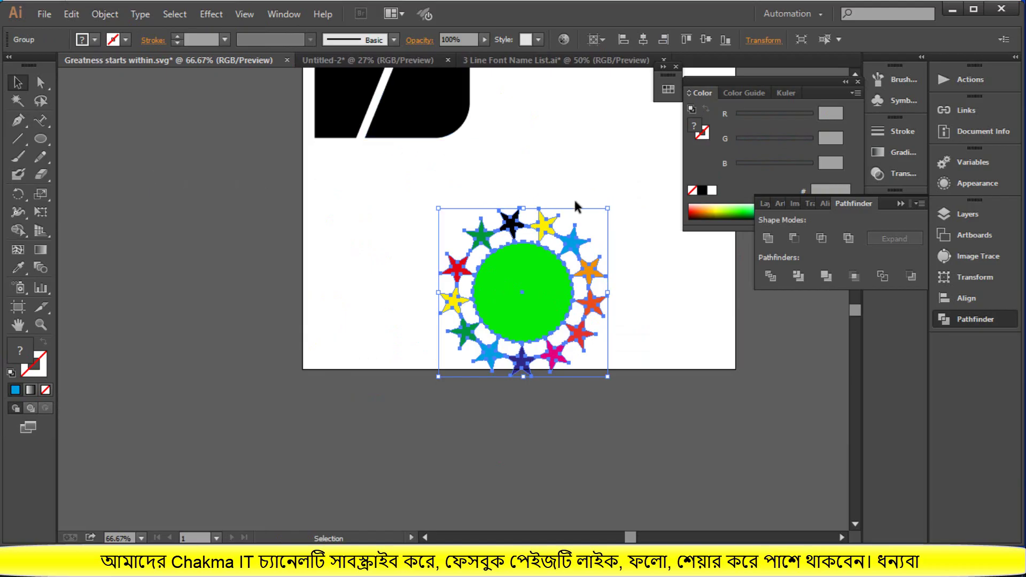
# Move the grouped star ring off the artboard to the empty canvas on its left side.
pyautogui.click(630, 280)
pyautogui.moveTo(598, 279); pyautogui.dragTo(270, 294)
pyautogui.click(389, 281)
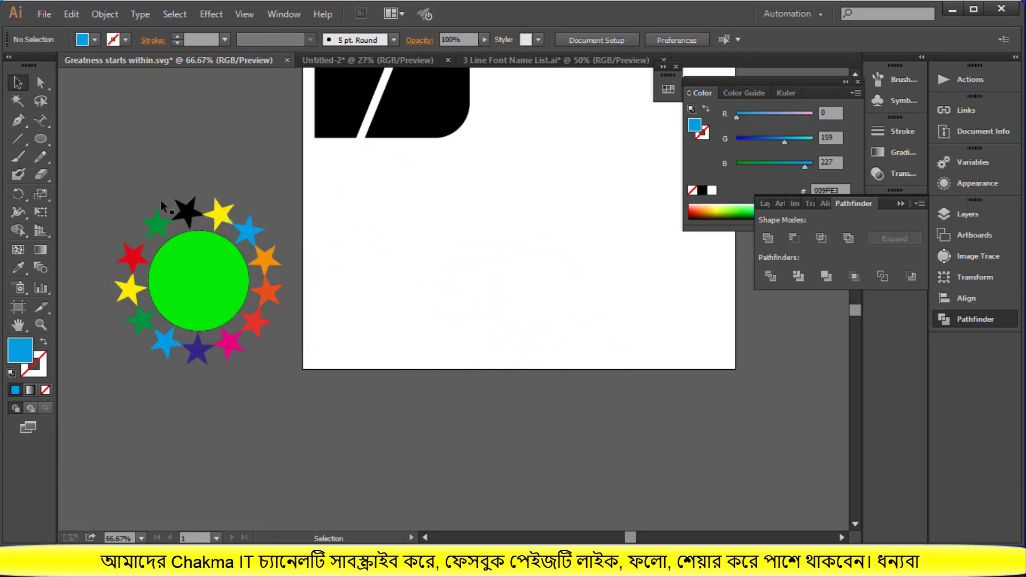
# Draw a light blue circle, slightly smaller than the green one, in the lower middle of the artboard.
pyautogui.click(43, 140)
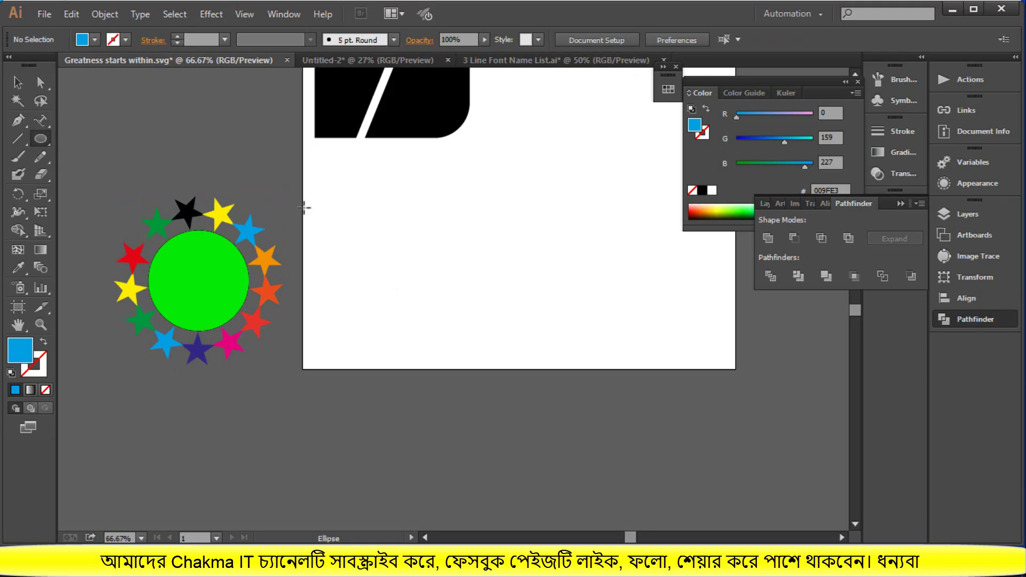
pyautogui.moveTo(510, 263); pyautogui.dragTo(557, 307)
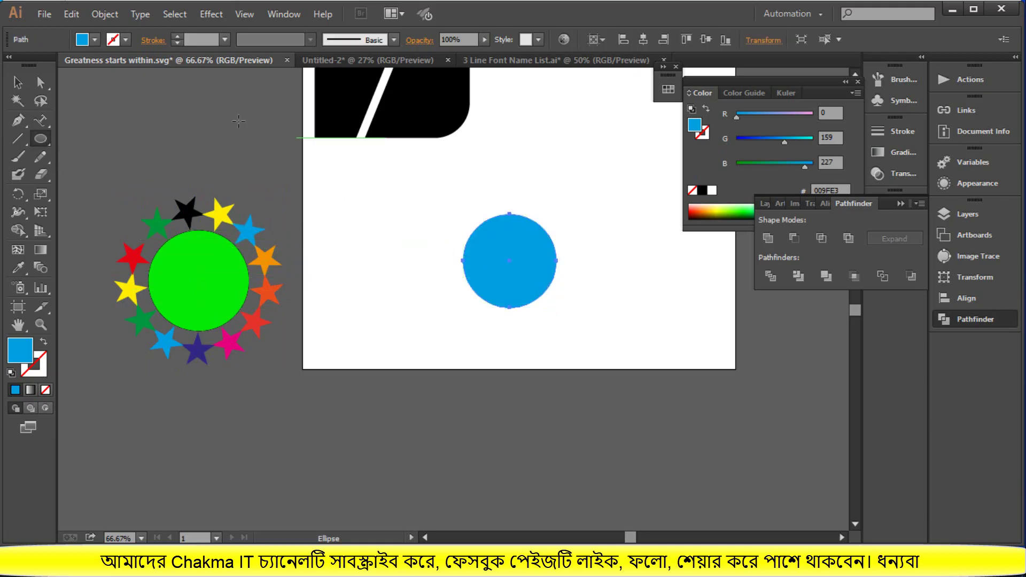
pyautogui.click(18, 81)
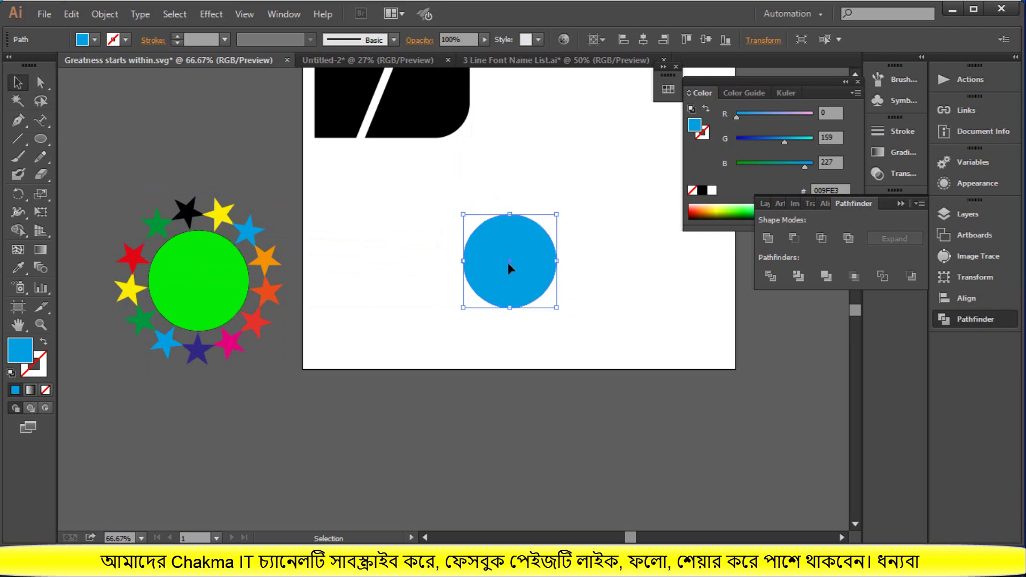
# Duplicate the blue circle to its right at the same height so that the two circles partly overlap.
pyautogui.moveTo(507, 262); pyautogui.dragTo(554, 262)
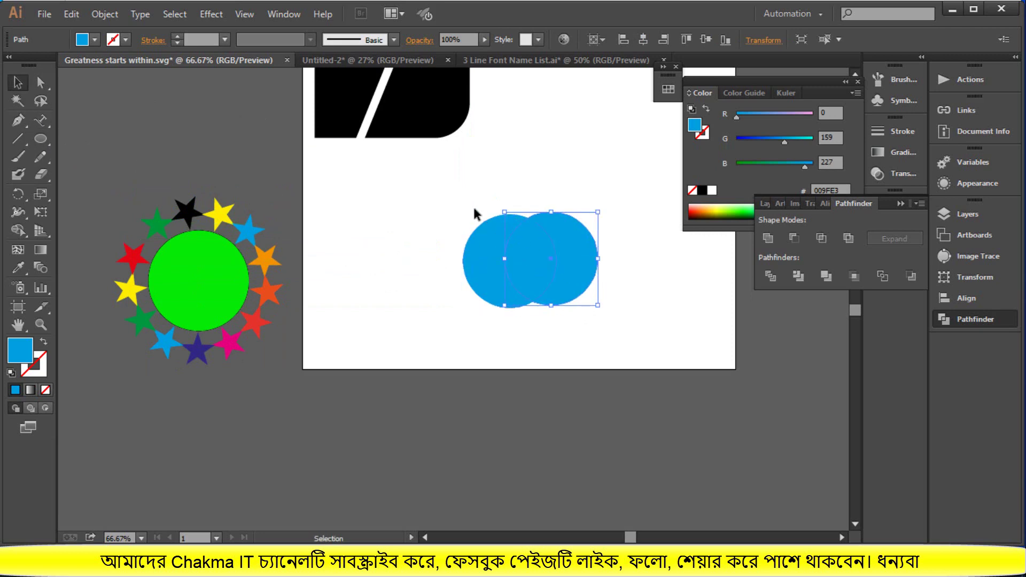
pyautogui.moveTo(440, 184); pyautogui.dragTo(620, 286)
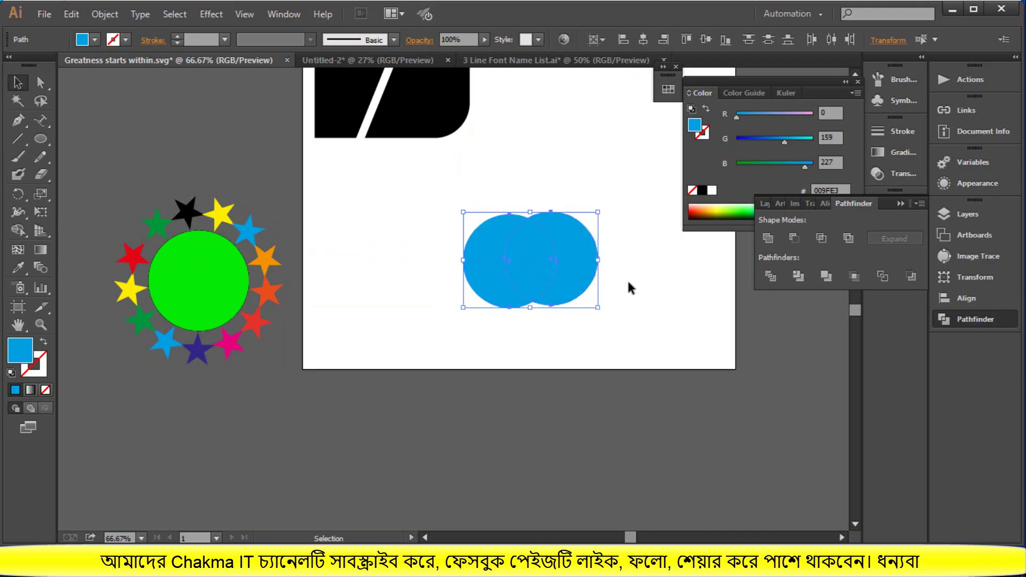
pyautogui.click(640, 292)
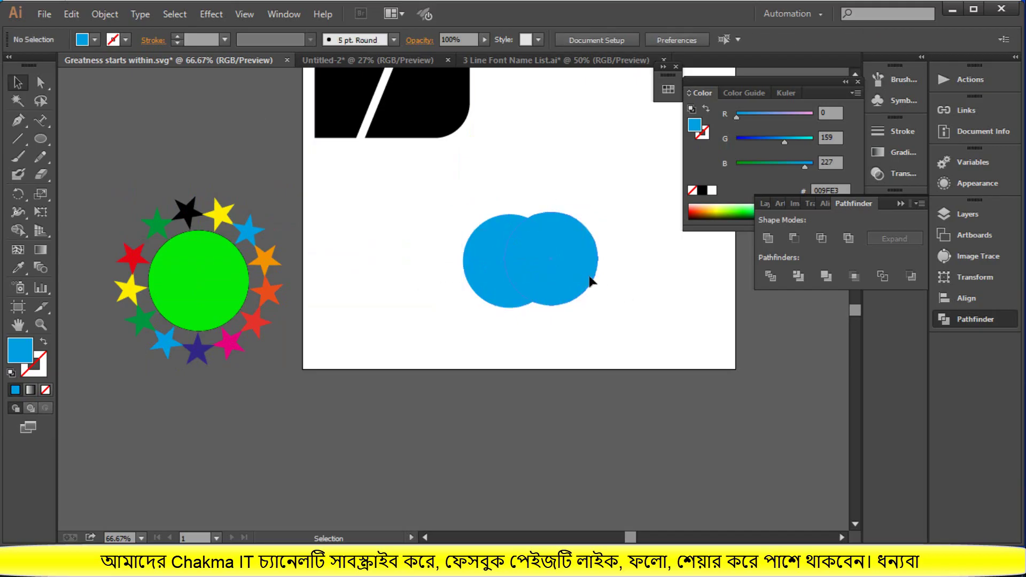
pyautogui.moveTo(591, 280); pyautogui.dragTo(599, 276)
pyautogui.click(636, 299)
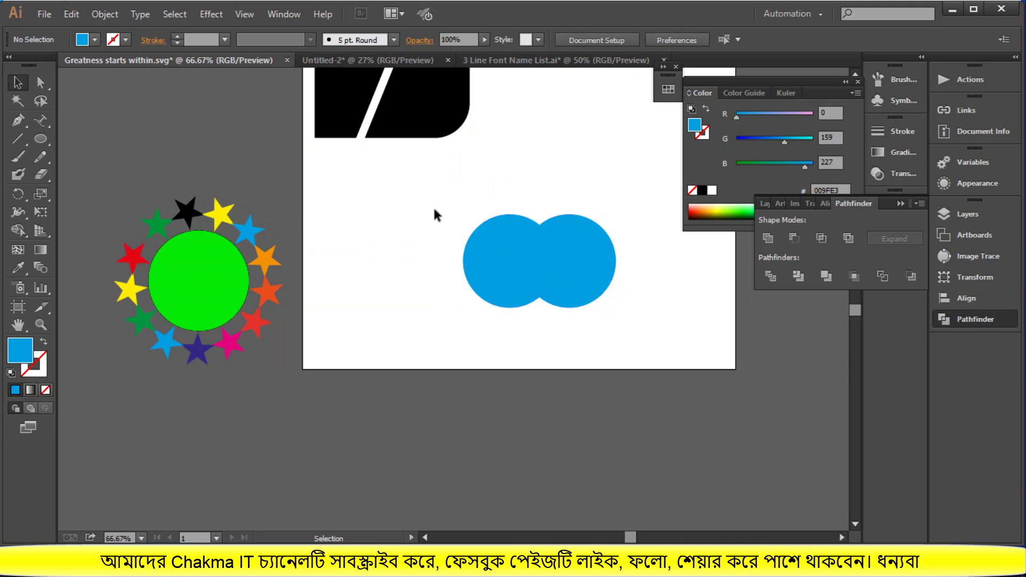
pyautogui.moveTo(448, 211); pyautogui.dragTo(648, 318)
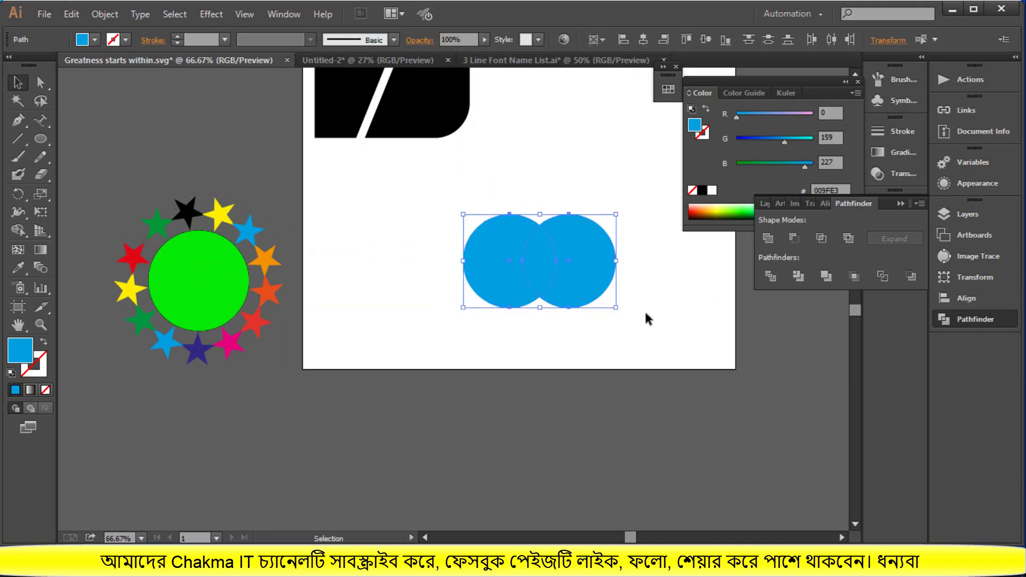
pyautogui.click(648, 323)
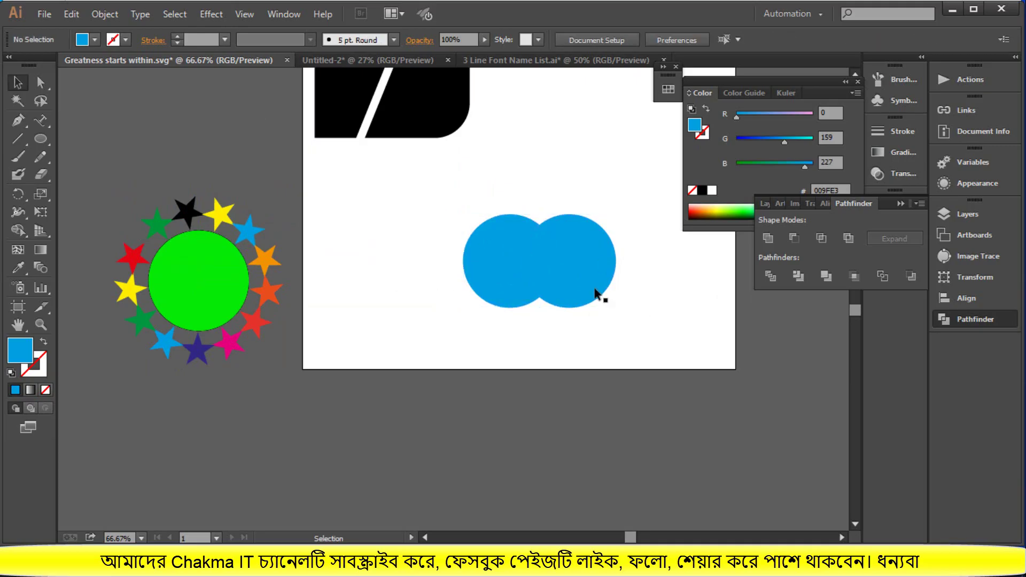
# Add a third copy of the circle centred below the pair, overlapping both, and enlarge it evenly around its centre.
pyautogui.moveTo(589, 285); pyautogui.dragTo(561, 349)
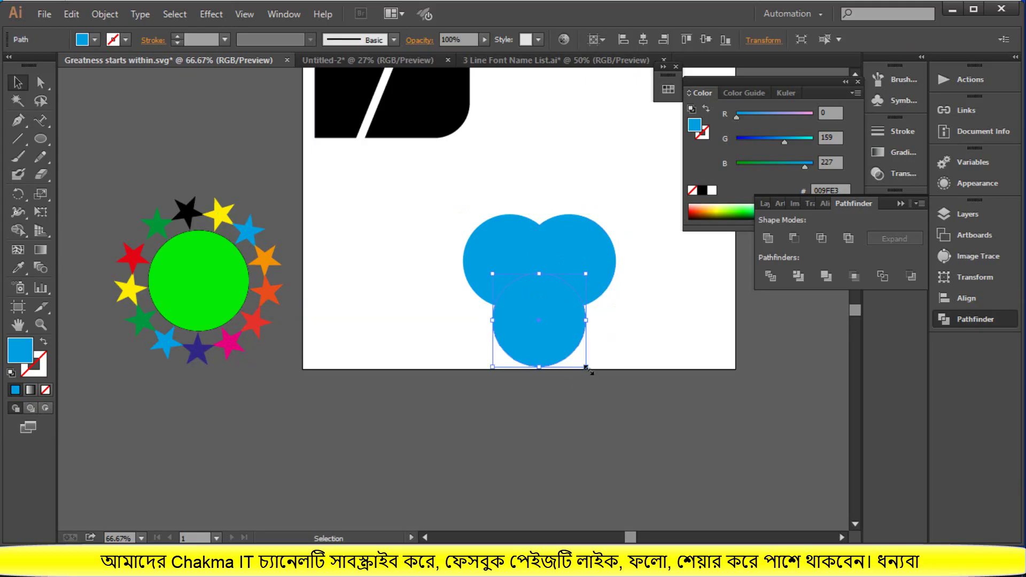
pyautogui.moveTo(586, 366); pyautogui.dragTo(606, 385)
pyautogui.moveTo(649, 345); pyautogui.dragTo(651, 342)
pyautogui.click(658, 299)
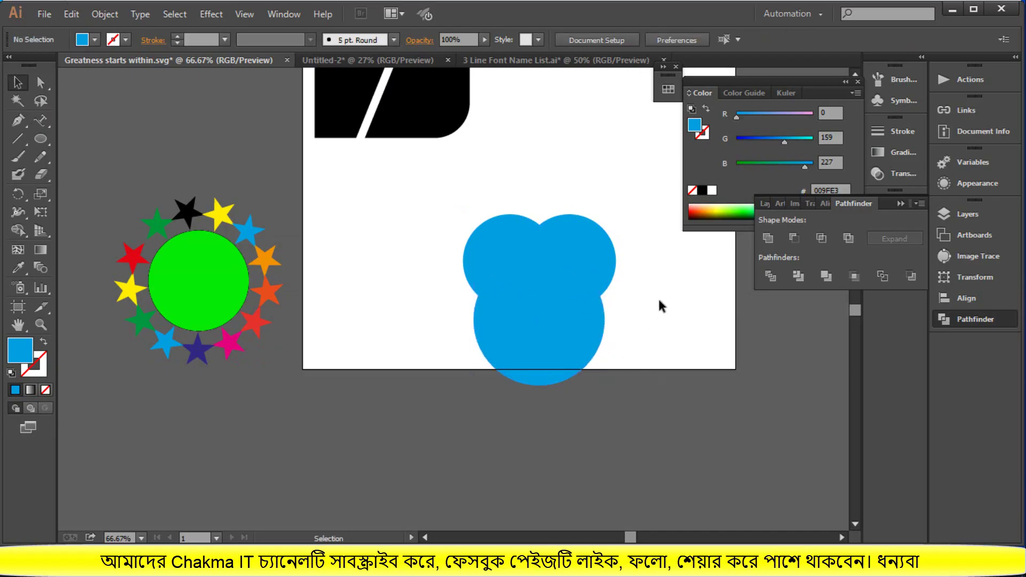
# Cut out the central area shared by all three blue circles with the Shape Builder.
pyautogui.click(18, 231)
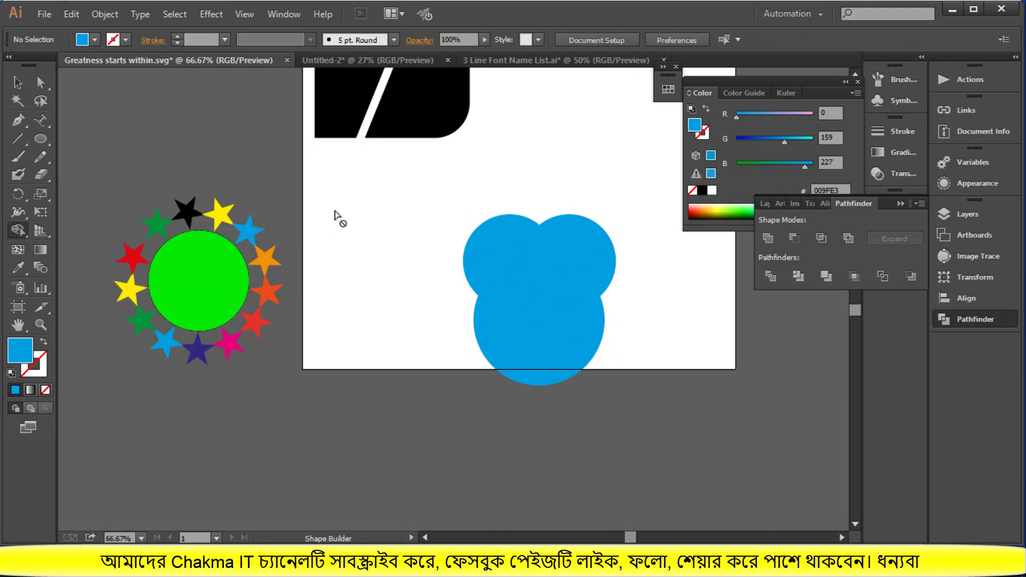
pyautogui.click(18, 84)
pyautogui.moveTo(447, 207); pyautogui.dragTo(659, 410)
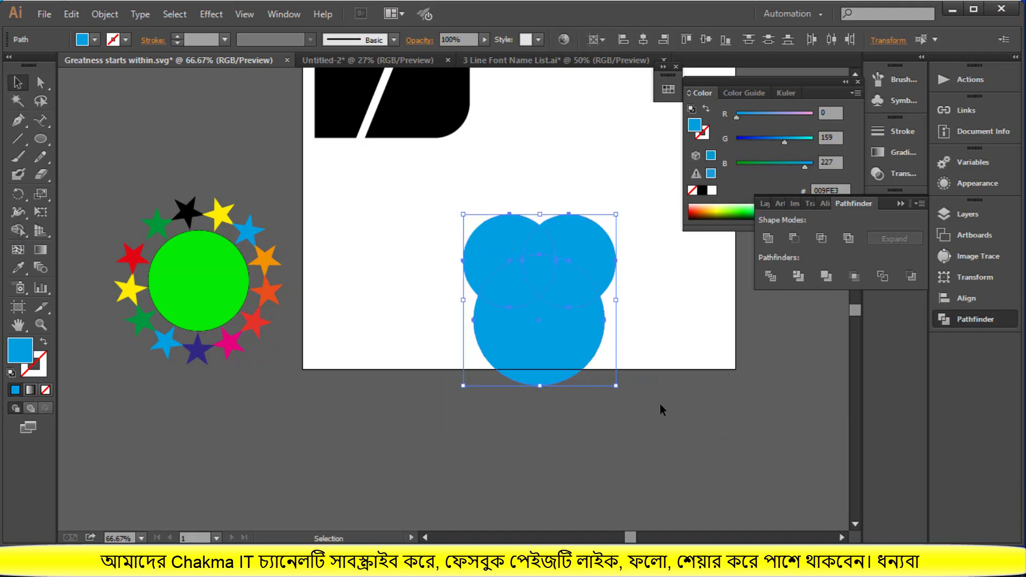
pyautogui.click(18, 229)
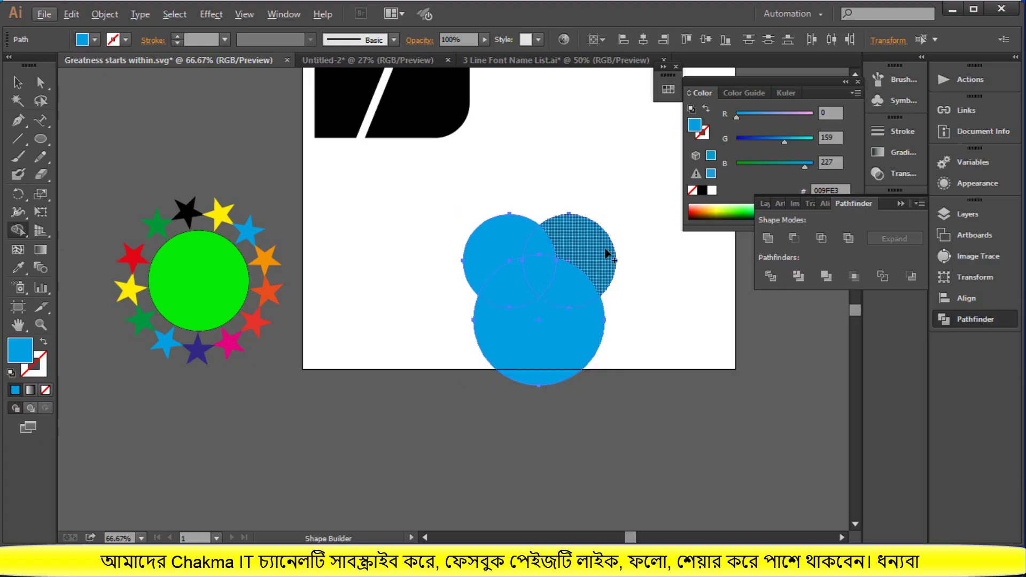
pyautogui.keyDown('alt'); pyautogui.click(542, 281); pyautogui.keyUp('alt')
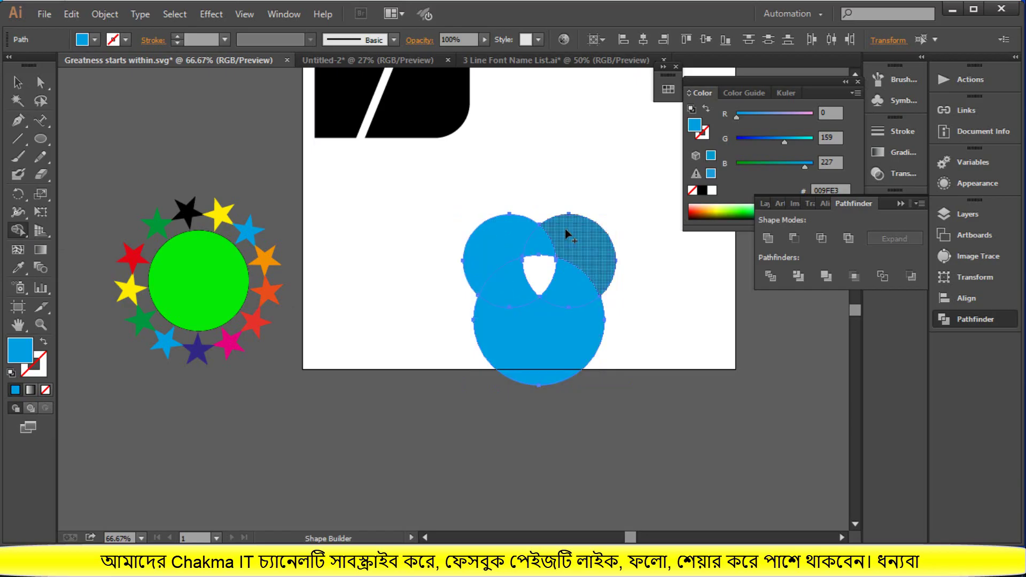
pyautogui.press('alt')
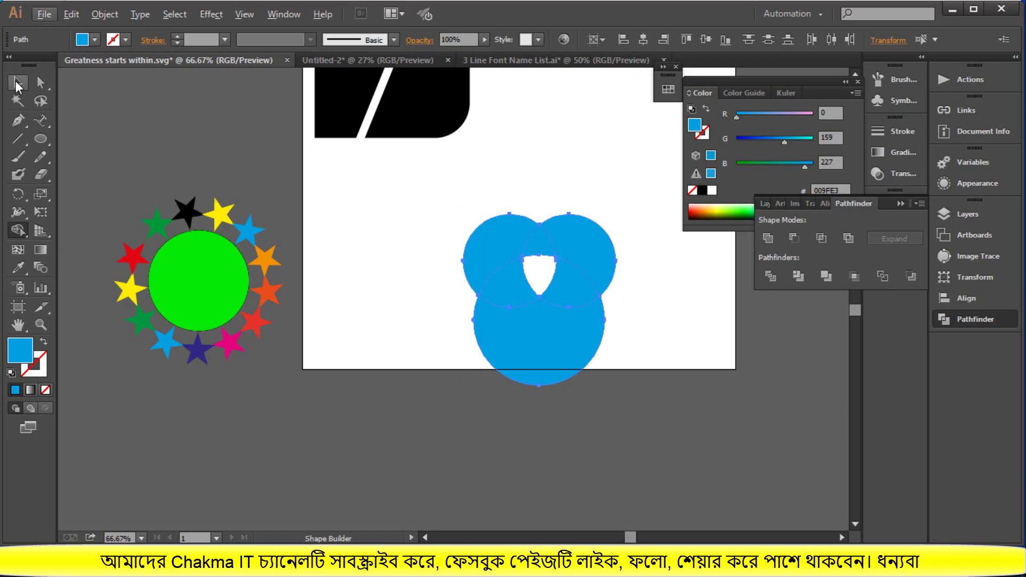
# Move the three overlapping blue circles up so that they lie fully within the artboard.
pyautogui.click(17, 82)
pyautogui.click(432, 289)
pyautogui.moveTo(468, 183); pyautogui.dragTo(658, 428)
pyautogui.moveTo(554, 342); pyautogui.dragTo(560, 282)
pyautogui.click(659, 324)
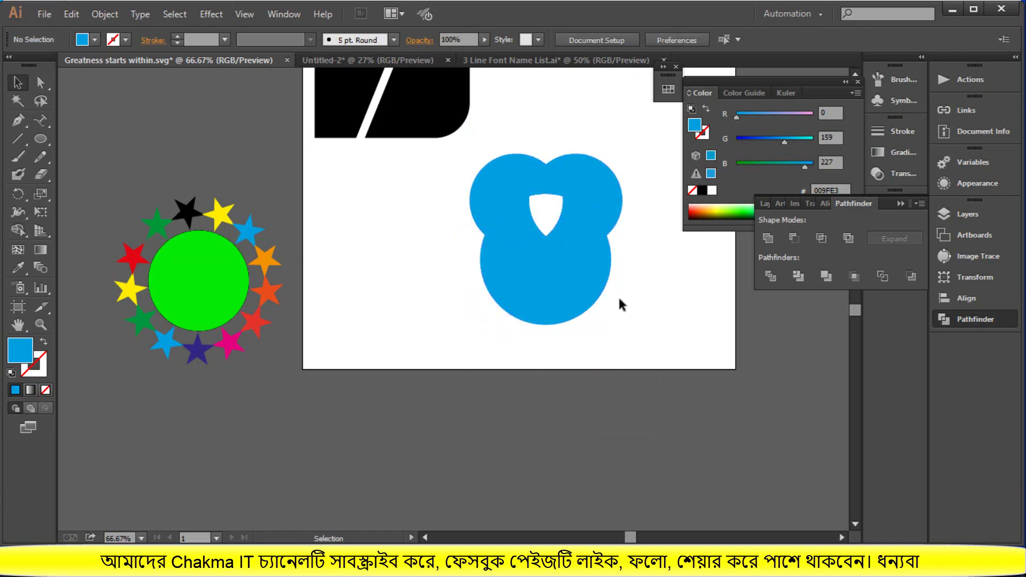
# Select all three blue circles with the cut-out centre and group them.
pyautogui.click(568, 288)
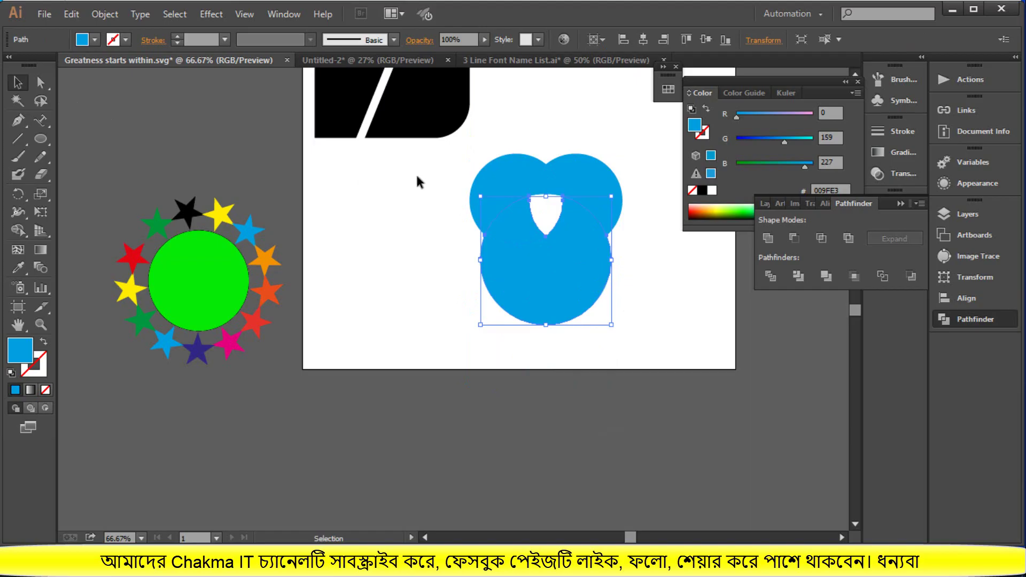
pyautogui.moveTo(417, 178); pyautogui.dragTo(613, 288)
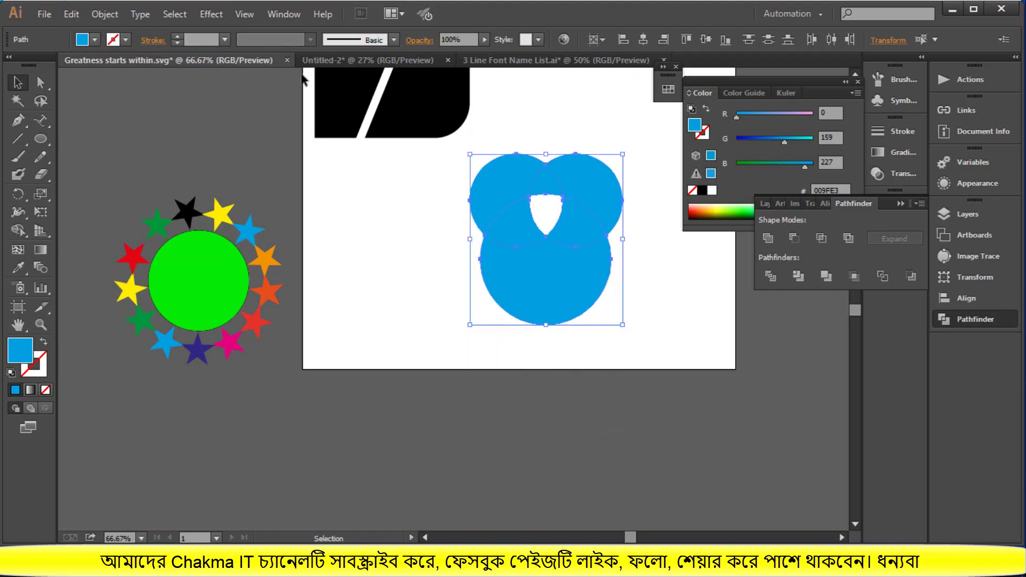
pyautogui.rightClick(601, 207)
pyautogui.click(643, 294)
pyautogui.click(656, 294)
# Move the grouped blue circles off the artboard, directly below the star ring.
pyautogui.moveTo(559, 305); pyautogui.dragTo(234, 502)
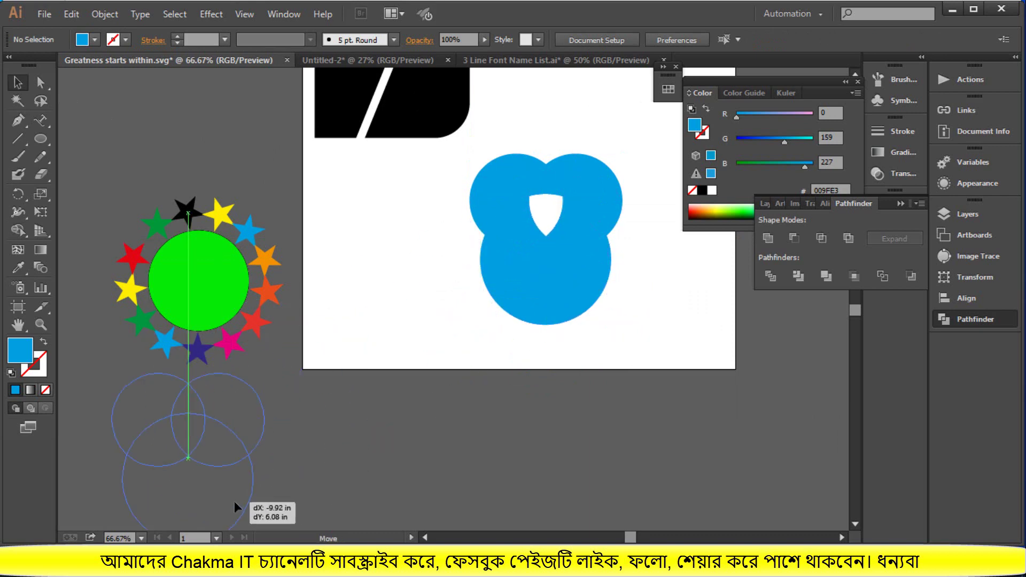
pyautogui.click(509, 419)
pyautogui.scroll(-2, 510, 416)
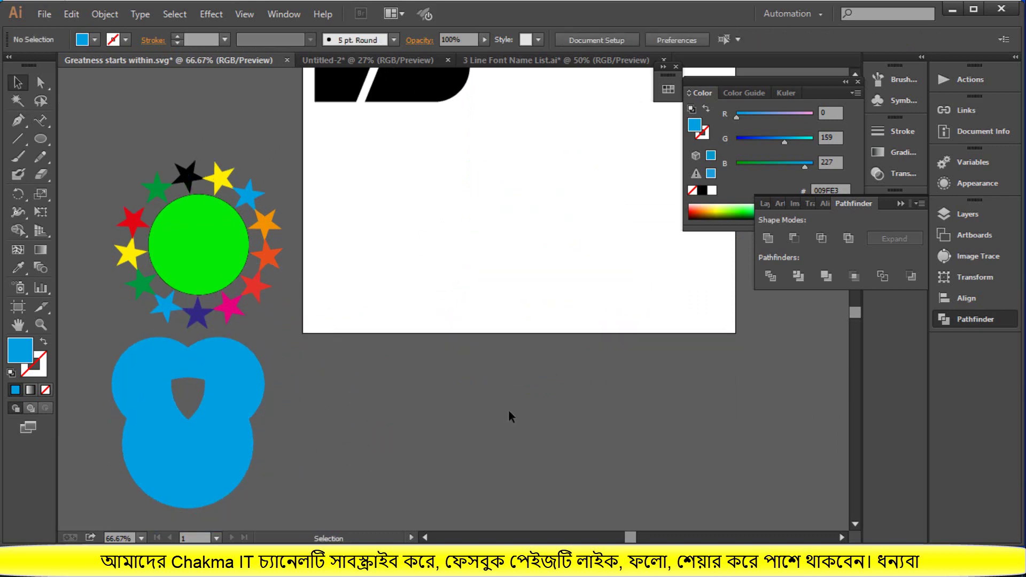
pyautogui.scroll(2, 512, 411)
pyautogui.scroll(2, 519, 401)
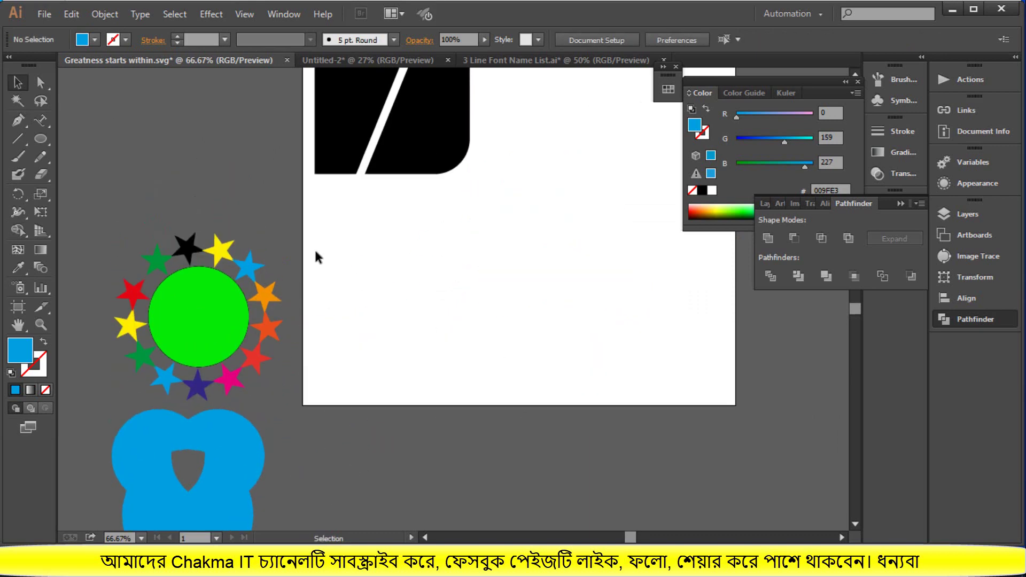
# Draw a circle in the empty area of the artboard and swap its colours to no fill with a blue stroke.
pyautogui.click(37, 139)
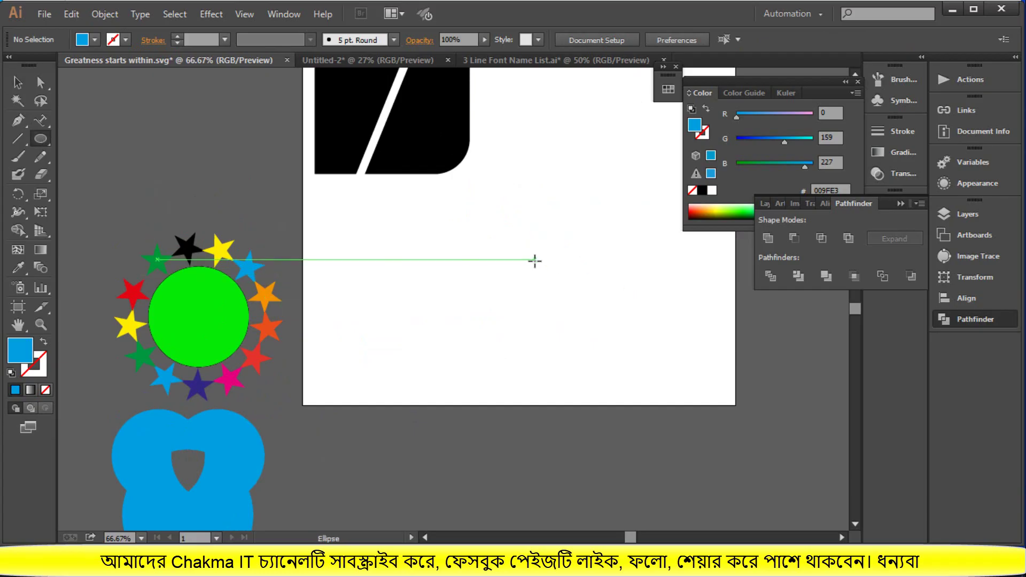
pyautogui.moveTo(535, 260); pyautogui.dragTo(598, 311)
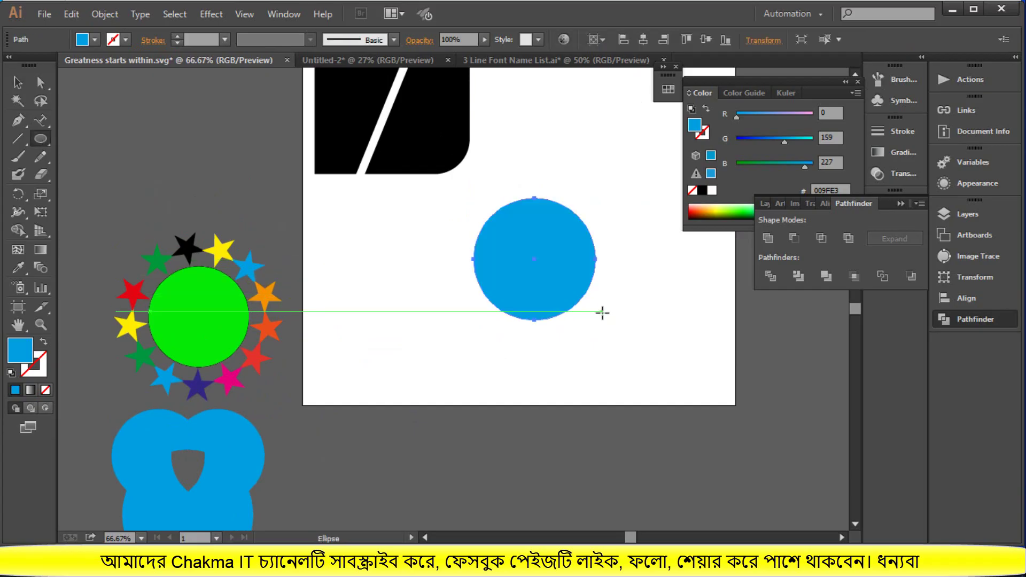
pyautogui.click(45, 343)
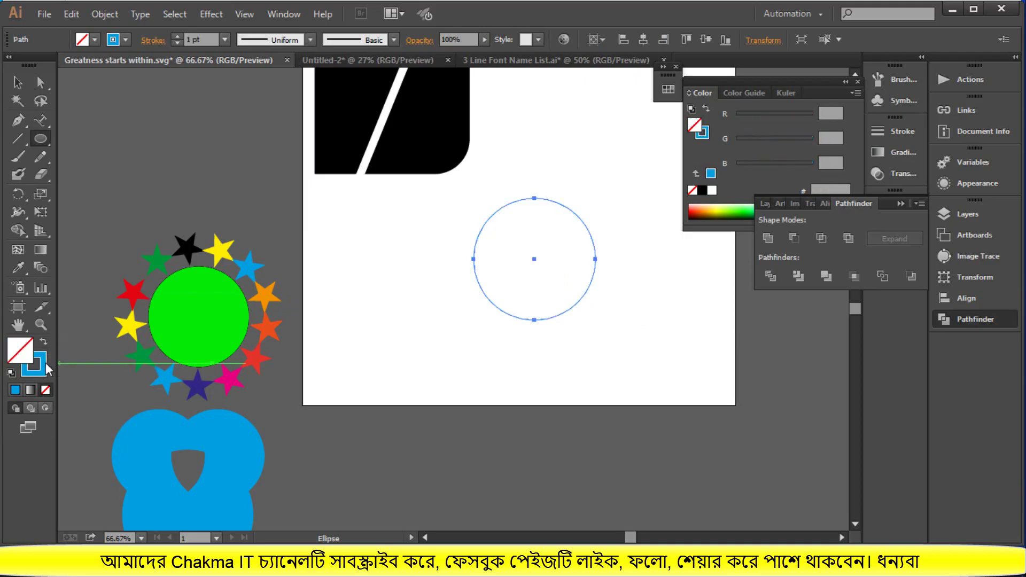
pyautogui.click(46, 367)
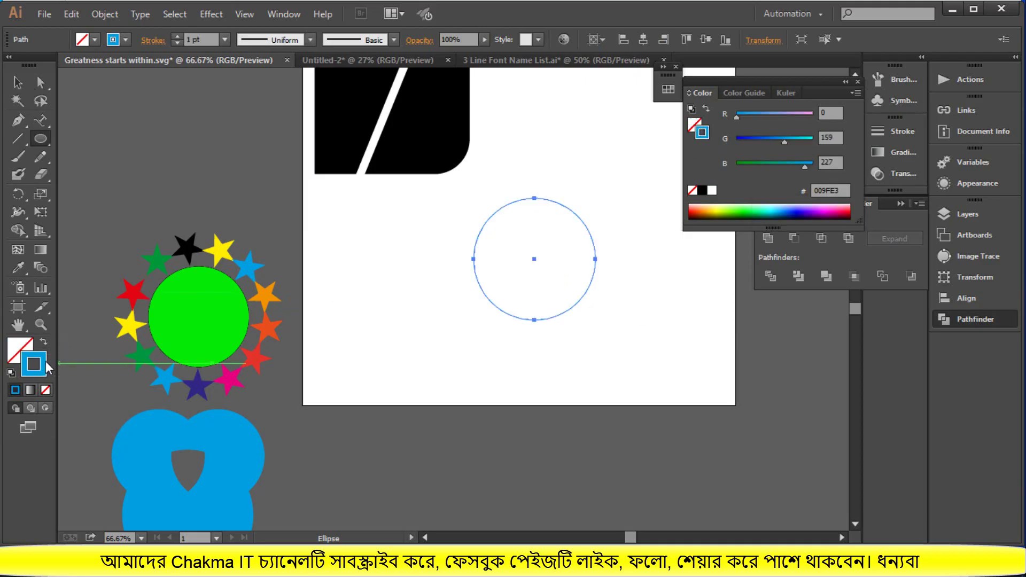
# Set the circle's stroke weight to 5 pt.
pyautogui.click(180, 37)
pyautogui.click(181, 37)
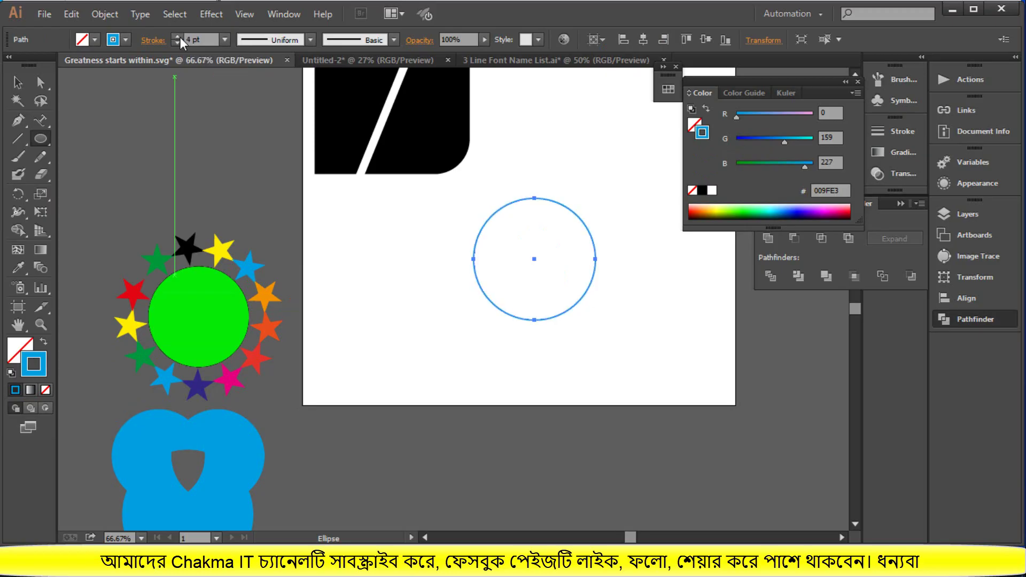
pyautogui.click(181, 37)
pyautogui.click(181, 37)
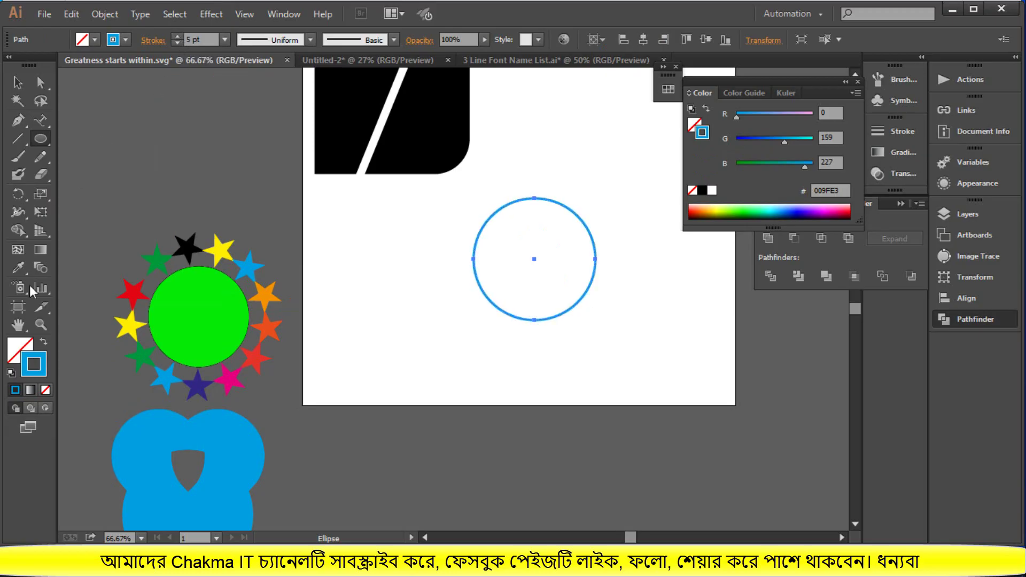
# Pull a copy of the circle's lower-right segment outward into a bulging curve with the Direct Selection tool.
pyautogui.click(35, 85)
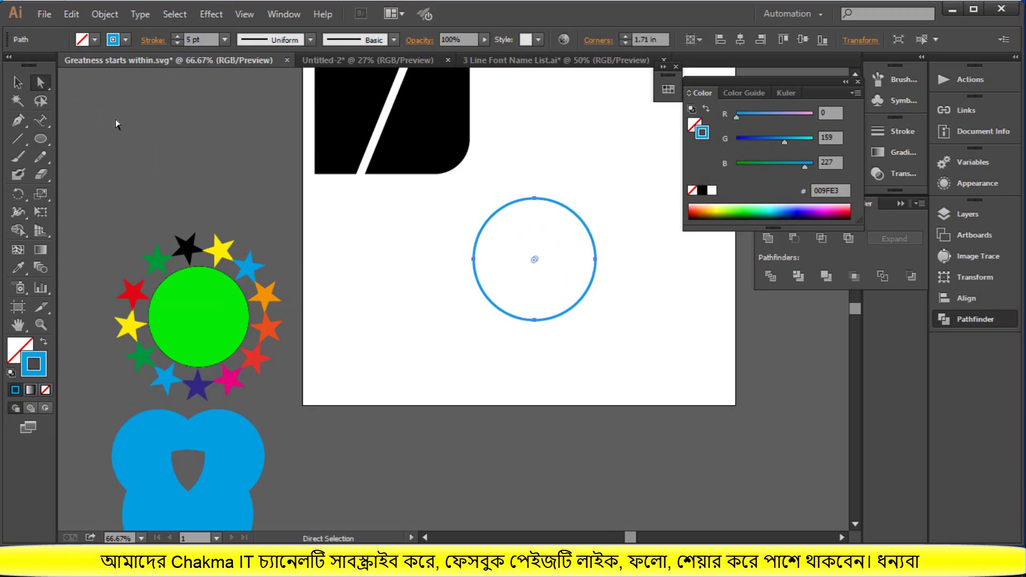
pyautogui.click(637, 332)
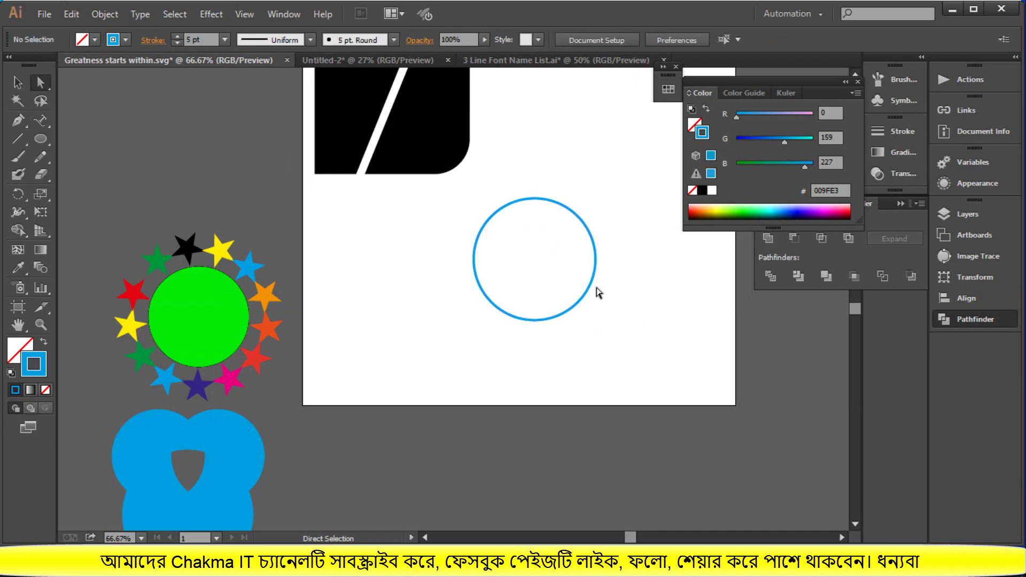
pyautogui.moveTo(588, 289); pyautogui.dragTo(660, 318)
pyautogui.press('Delete')
pyautogui.click(17, 82)
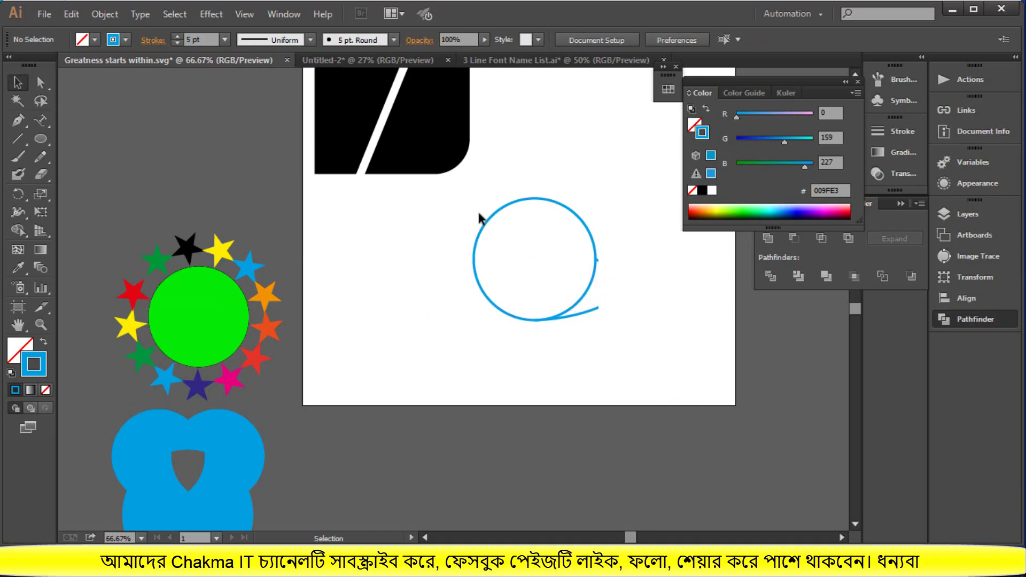
# Duplicate the circle and its curve diagonally down to the left, and repeat the duplication until the row passes the star ring.
pyautogui.moveTo(475, 212); pyautogui.dragTo(508, 320)
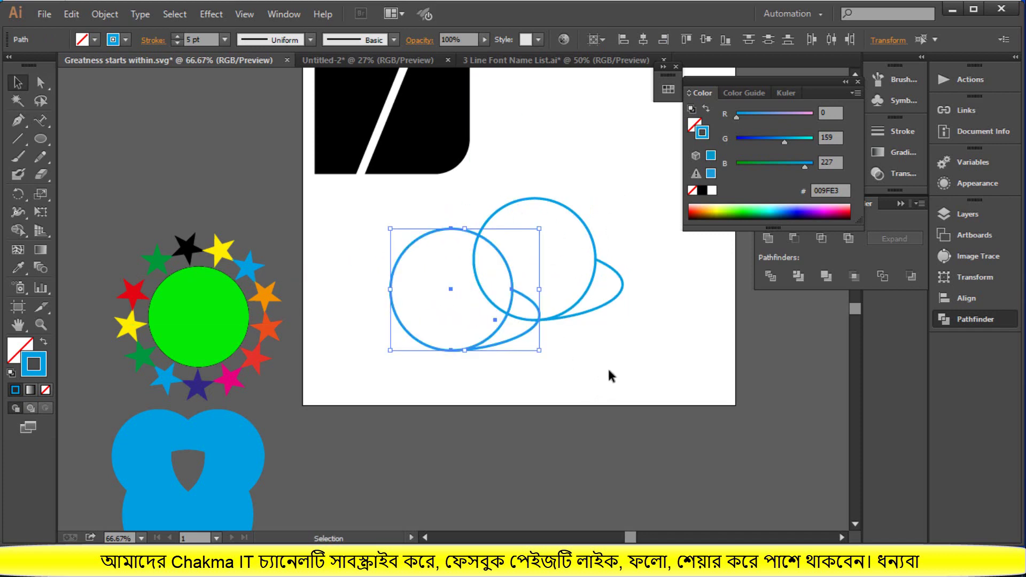
pyautogui.hotkey('ctrl', 'd')
pyautogui.hotkey('ctrl', 'd')
pyautogui.hotkey('ctrl', 'd')
pyautogui.hotkey('ctrl', 'd')
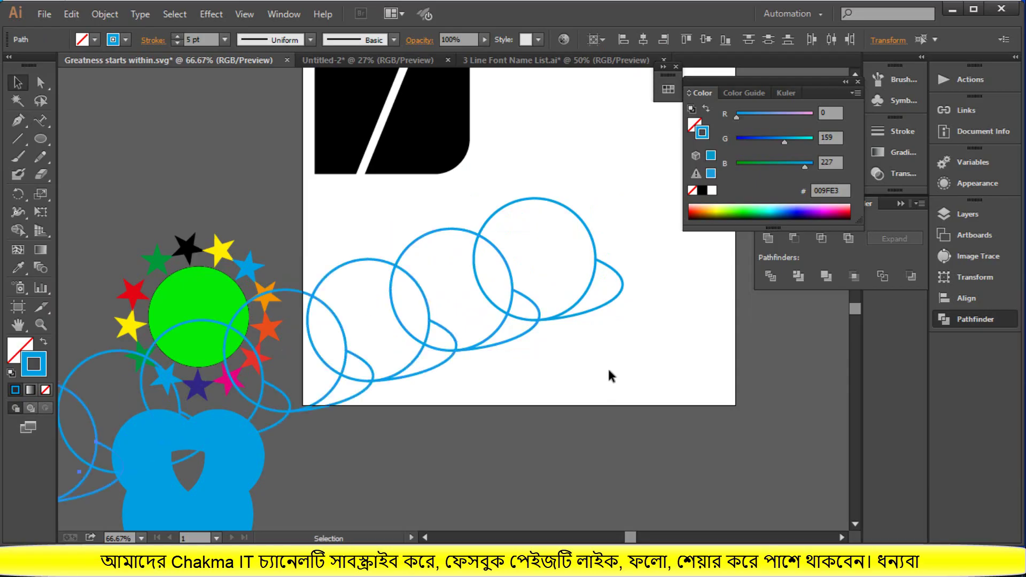
pyautogui.scroll(-2, 618, 338)
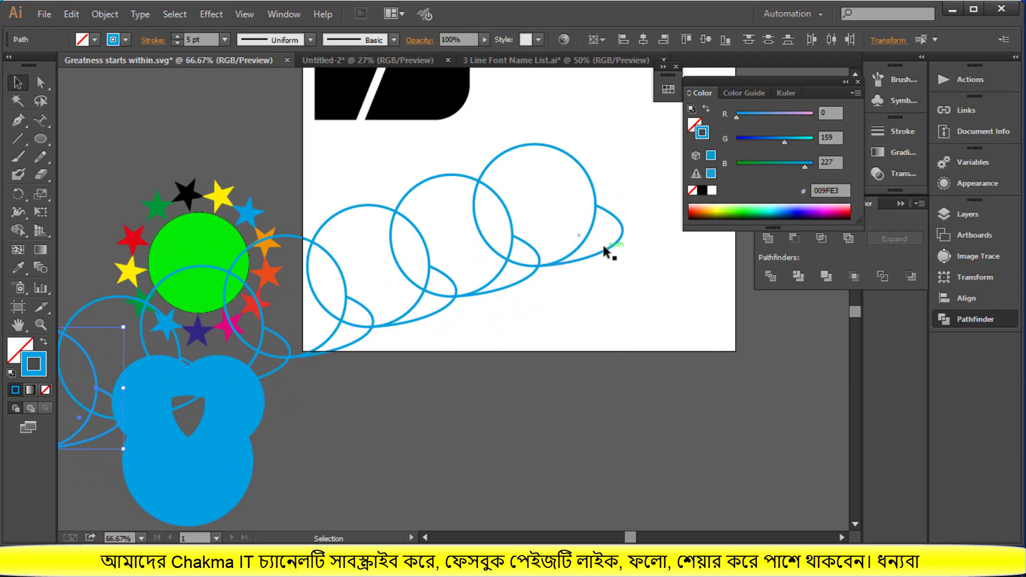
pyautogui.click(622, 306)
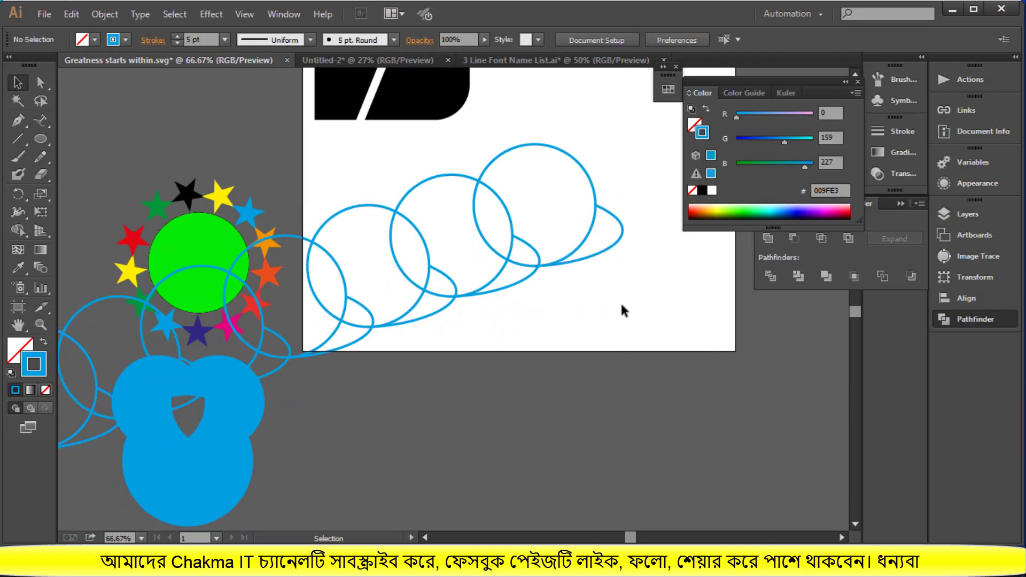
# Delete the bulging curves attached to the two rightmost outlined circles.
pyautogui.scroll(-2, 625, 309)
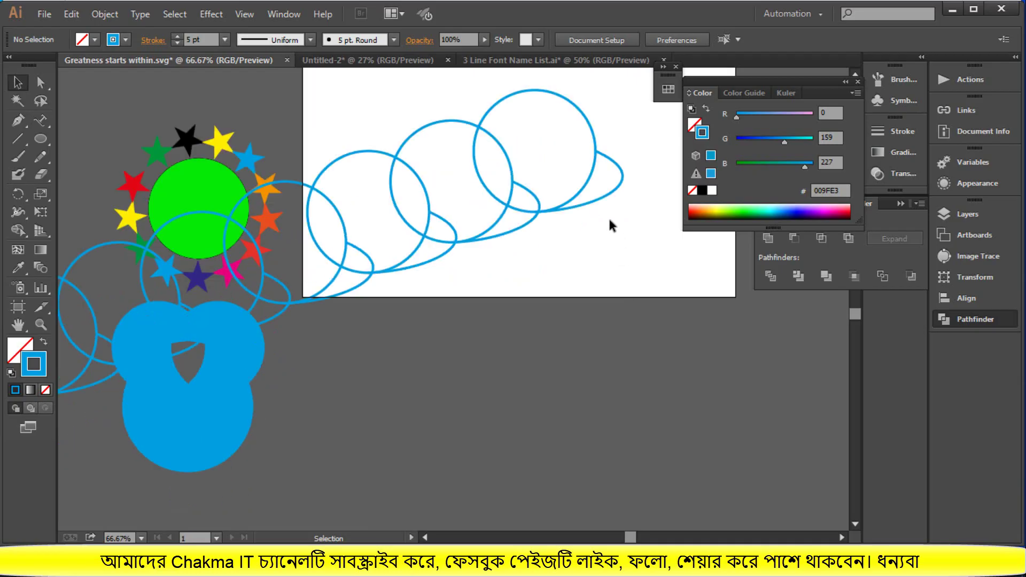
pyautogui.click(597, 204)
pyautogui.press('Delete')
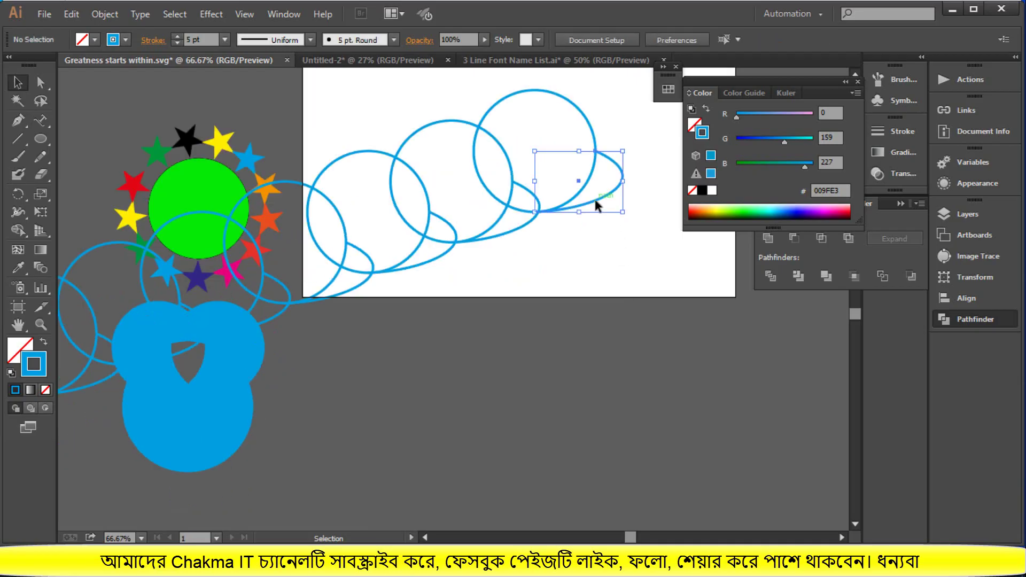
pyautogui.click(519, 228)
pyautogui.press('Delete')
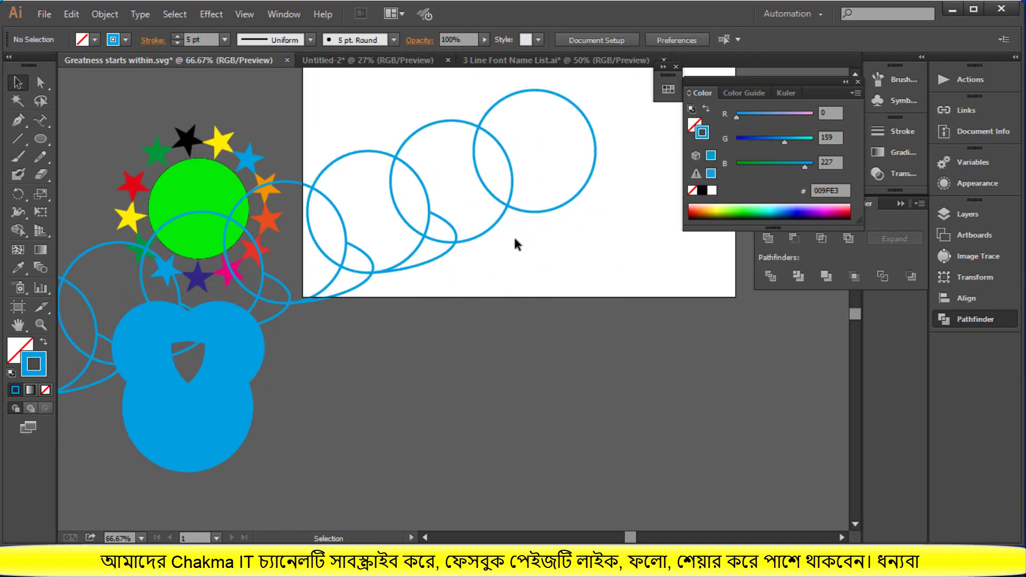
# Draw a hexagon about 3.55 in wide and 3.08 in high to the right of the outlined circles.
pyautogui.scroll(5, 535, 265)
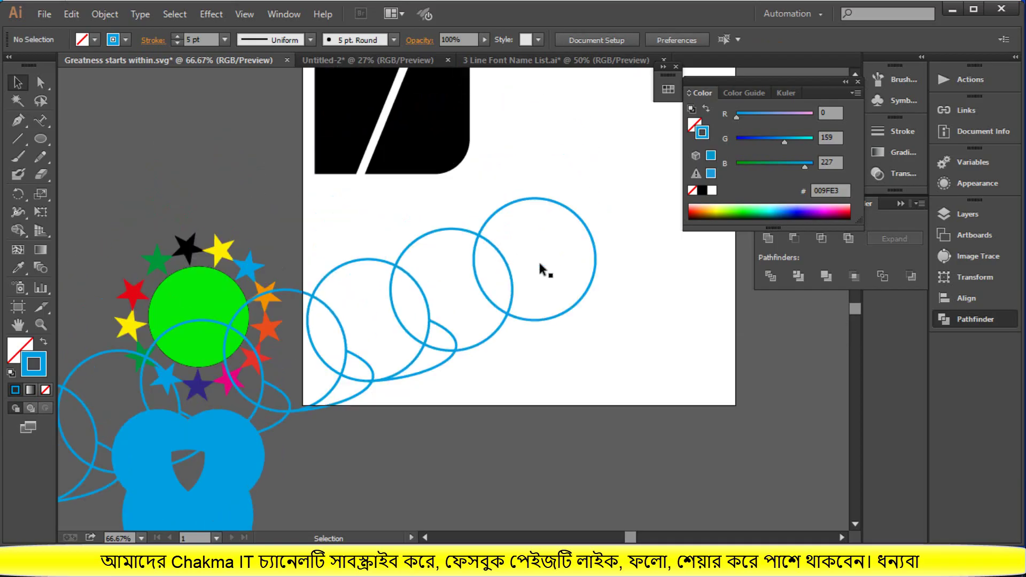
pyautogui.scroll(3, 546, 263)
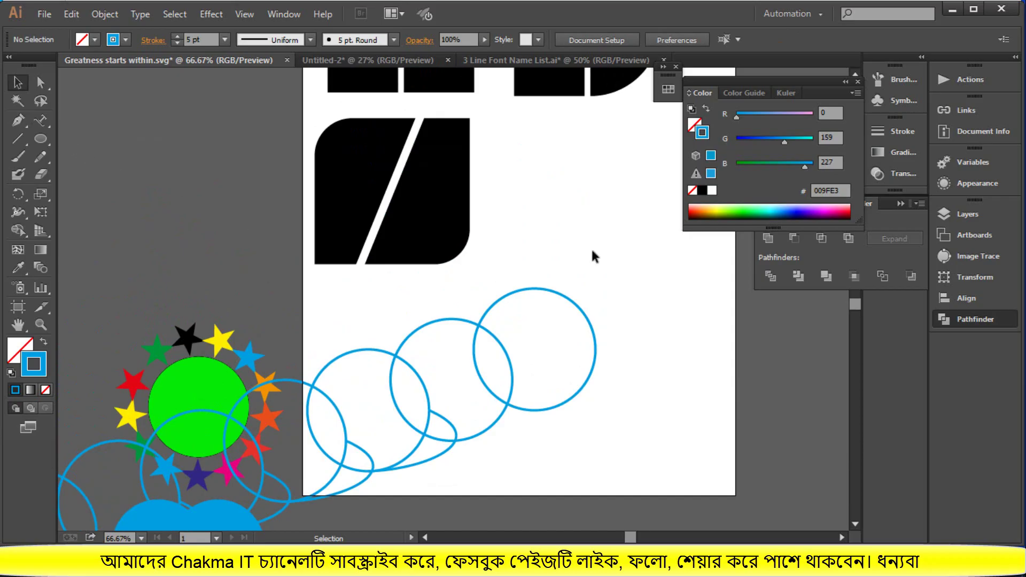
pyautogui.click(41, 140)
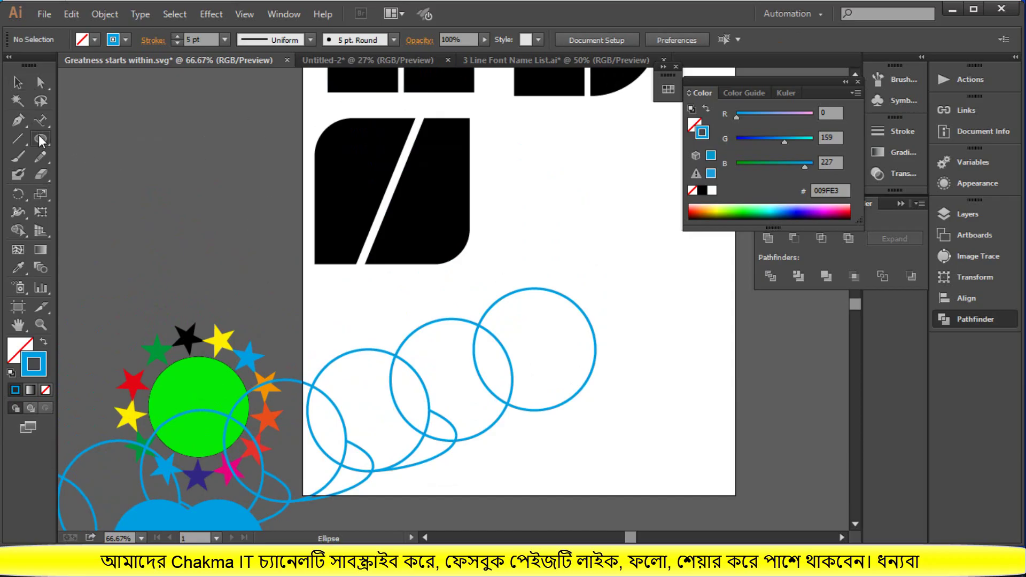
pyautogui.click(41, 140)
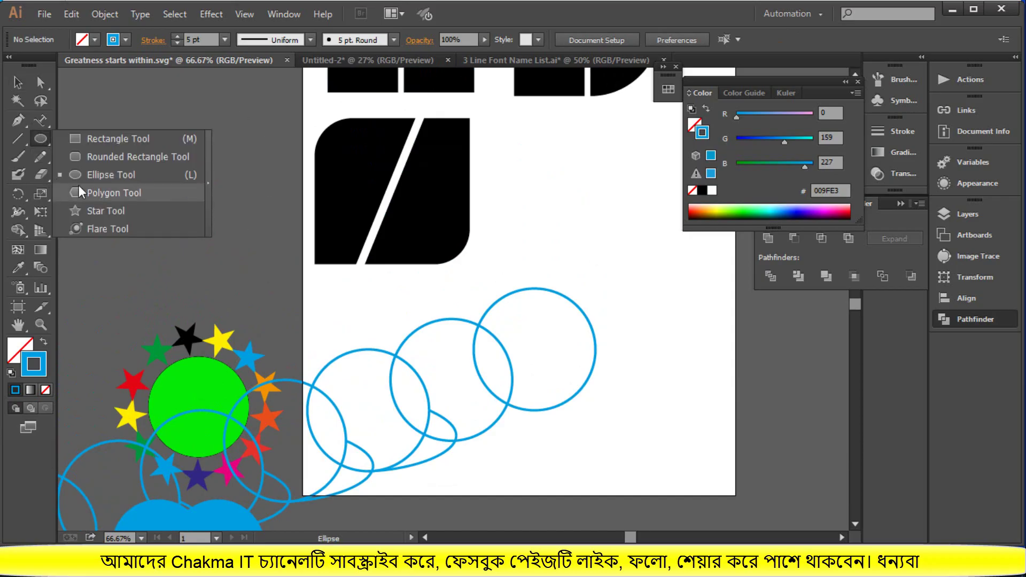
pyautogui.click(109, 193)
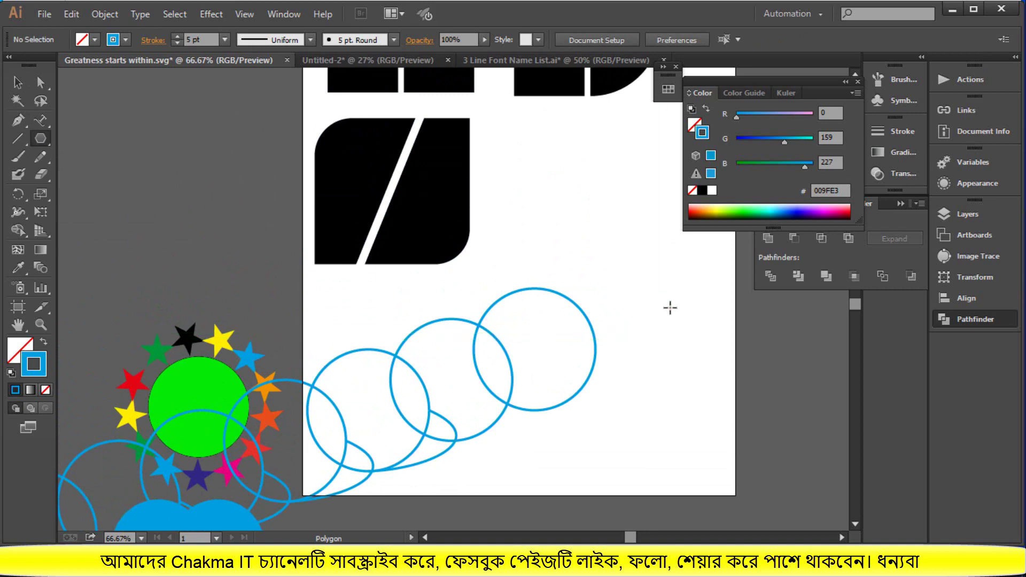
pyautogui.moveTo(671, 309); pyautogui.dragTo(700, 363)
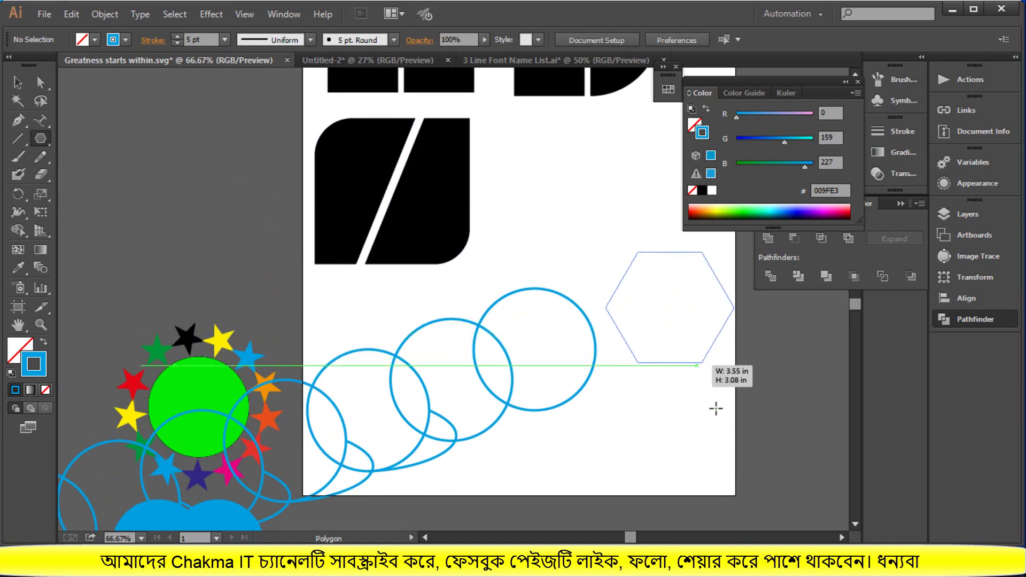
# Apply the black fill of the slashed shape to the hexagon with the Eyedropper.
pyautogui.scroll(-2, 716, 409)
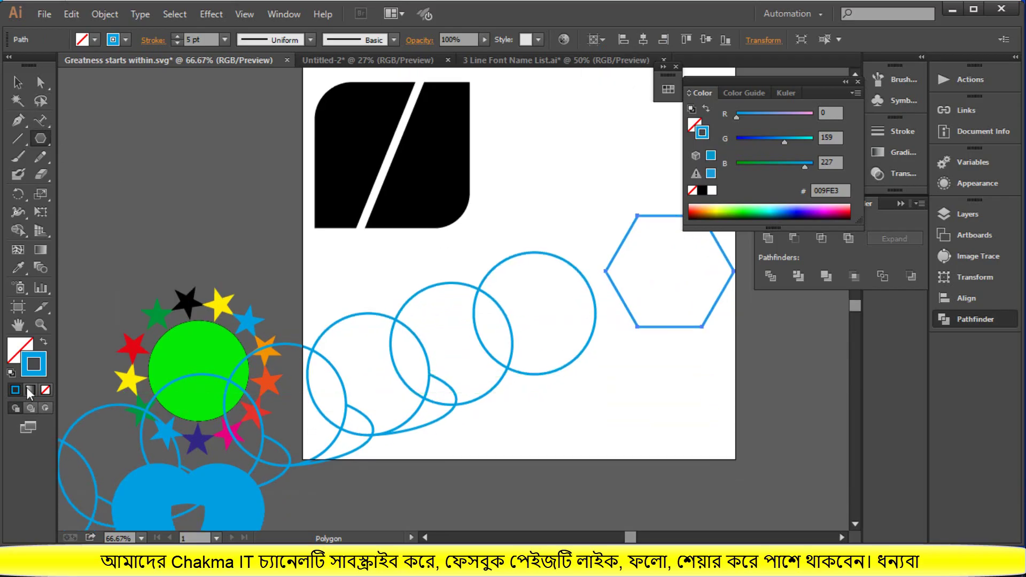
pyautogui.click(18, 267)
pyautogui.click(357, 173)
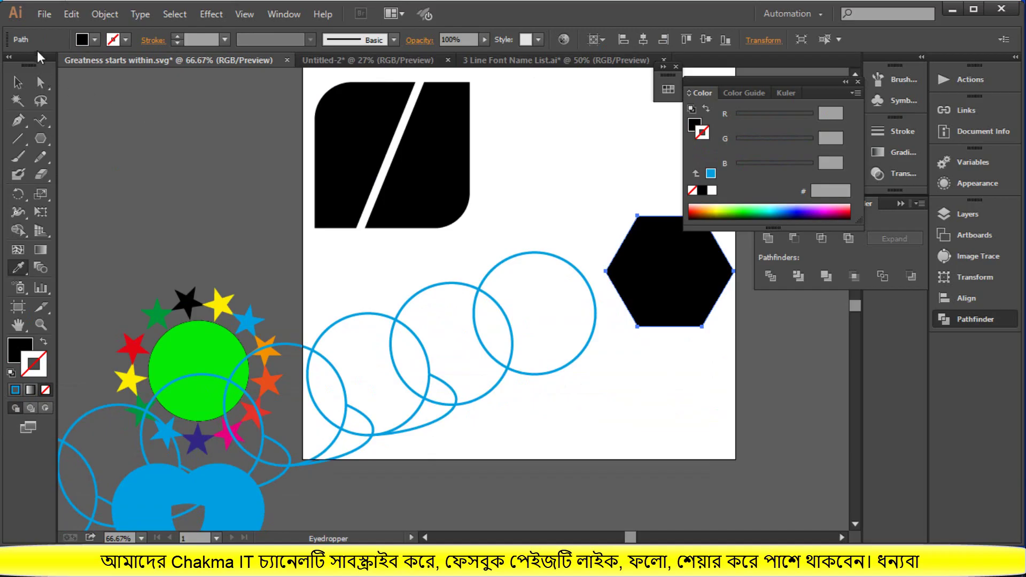
pyautogui.hotkey('alt', 'f')
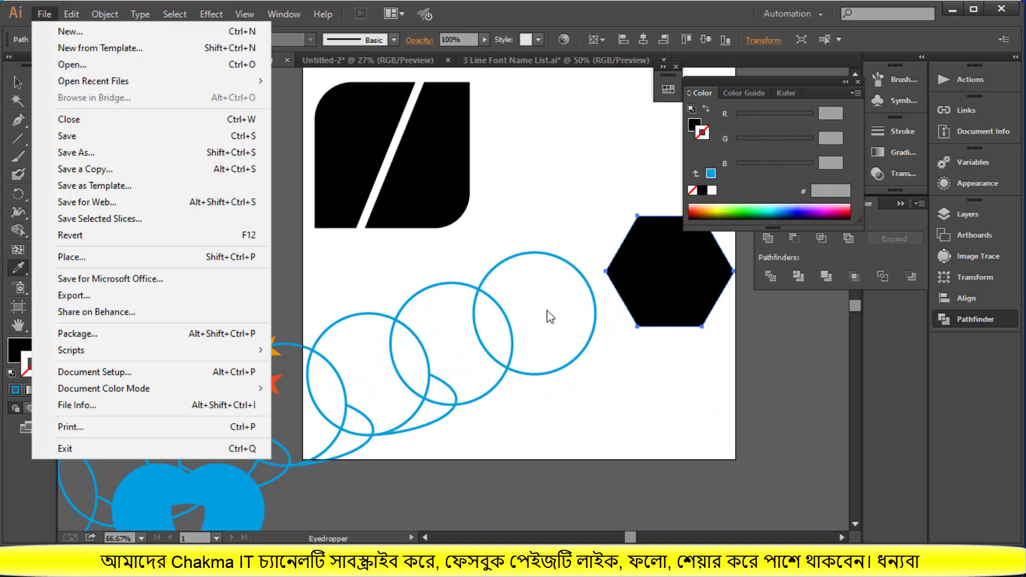
pyautogui.press('Escape')
# Sample white from the artboard background onto the hexagon, swap its fill and stroke, and clear the selection.
pyautogui.click(473, 187)
pyautogui.click(18, 82)
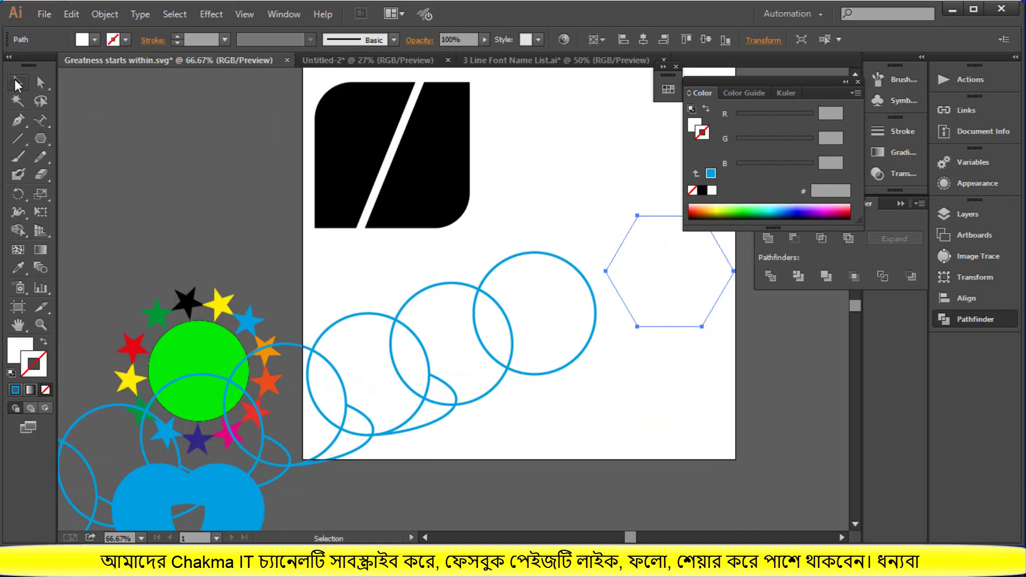
pyautogui.click(44, 341)
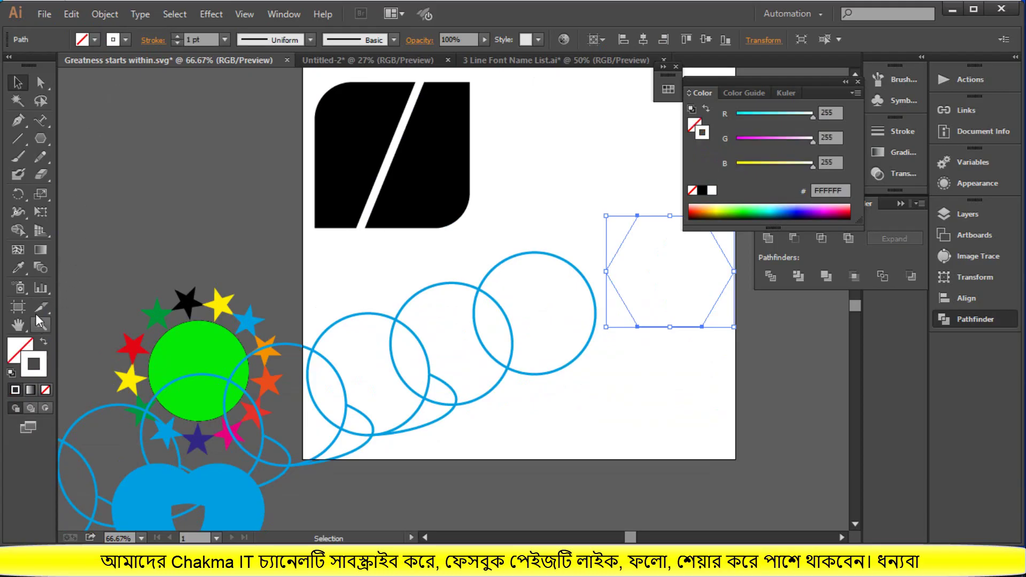
pyautogui.click(334, 174)
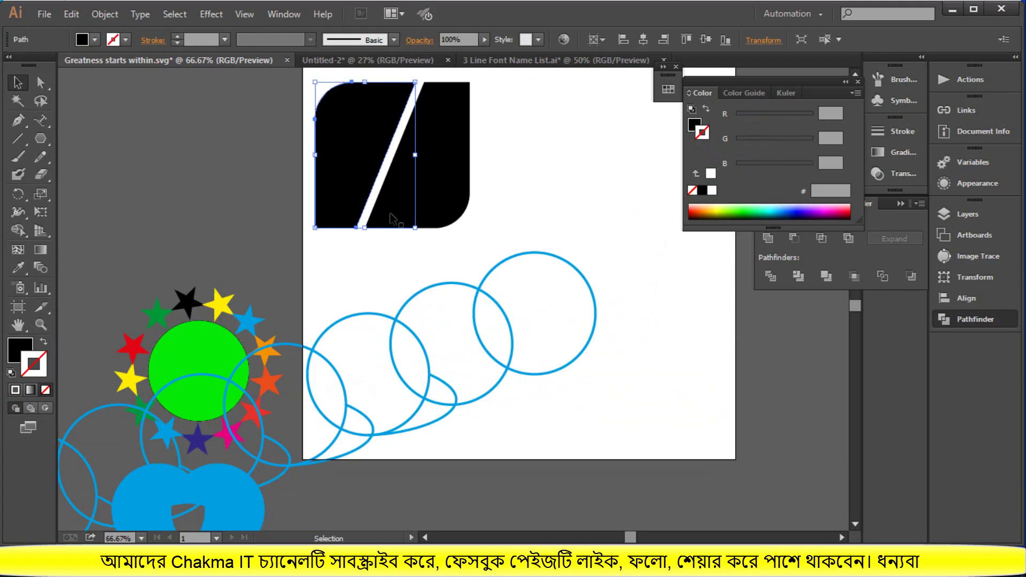
pyautogui.click(665, 347)
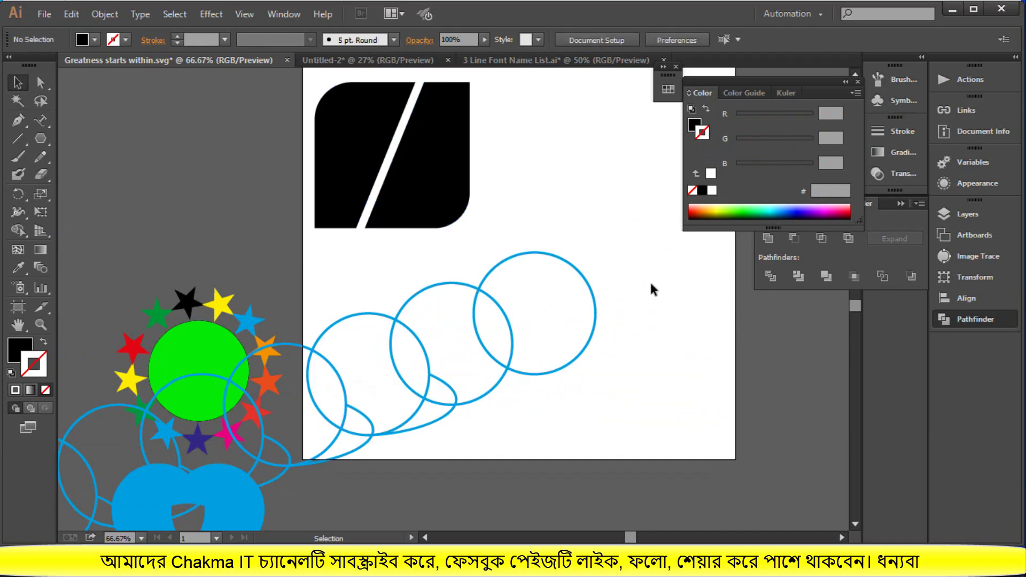
# Sample the slashed shape's black fill onto the white-stroked hexagon with the Eyedropper, then clear the selection.
pyautogui.moveTo(628, 249); pyautogui.dragTo(684, 332)
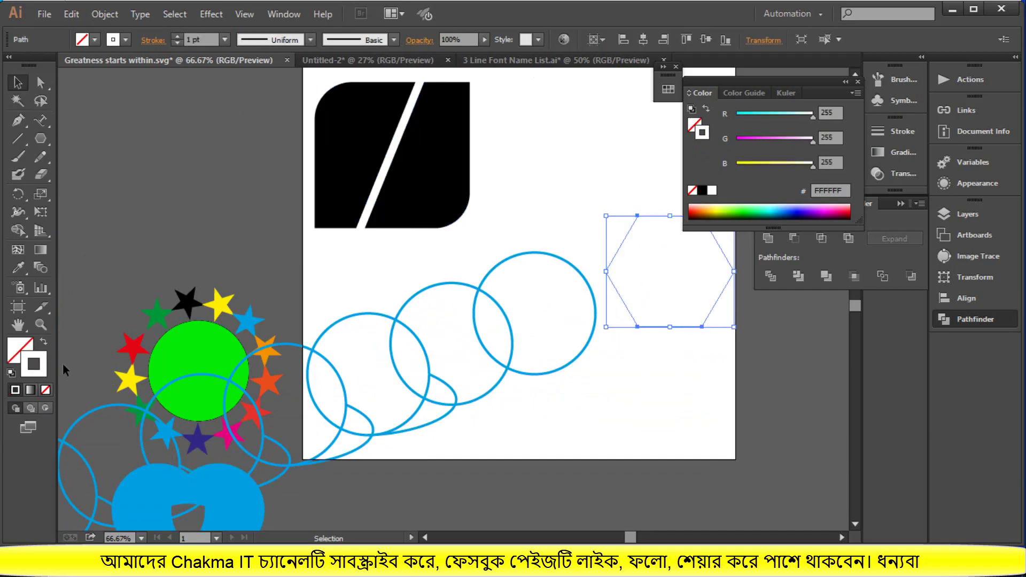
pyautogui.click(21, 267)
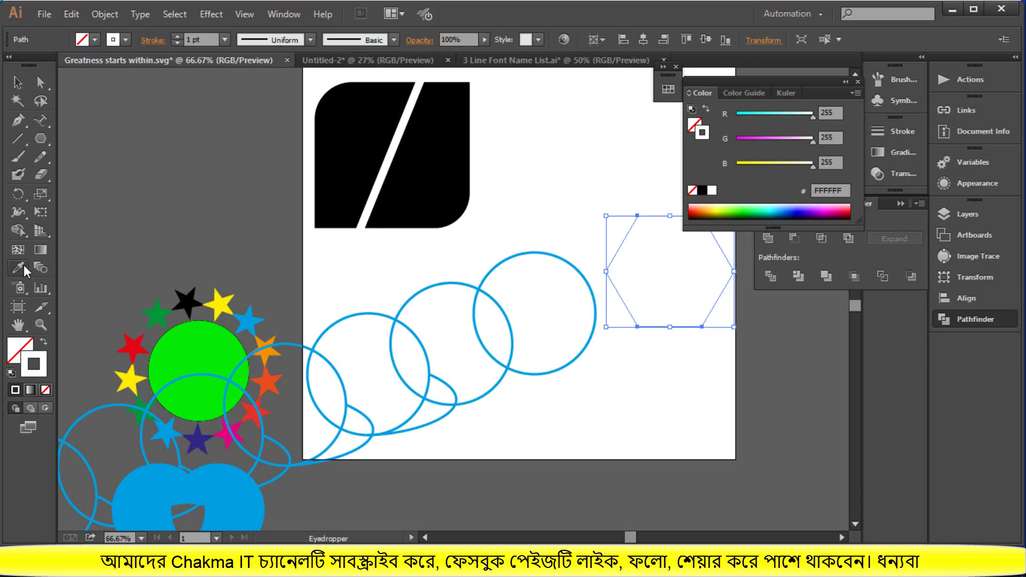
pyautogui.click(339, 161)
pyautogui.click(18, 82)
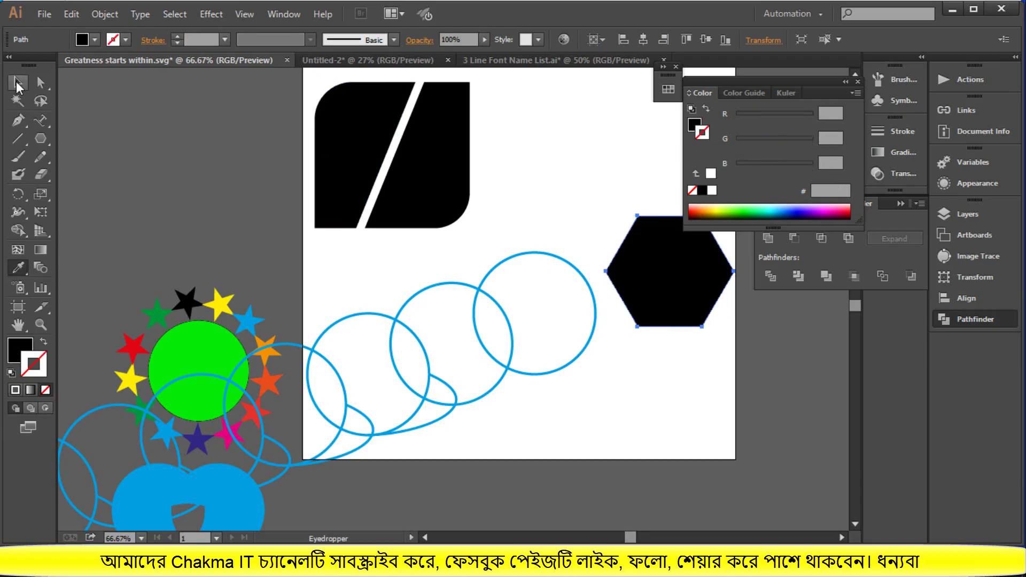
pyautogui.click(648, 373)
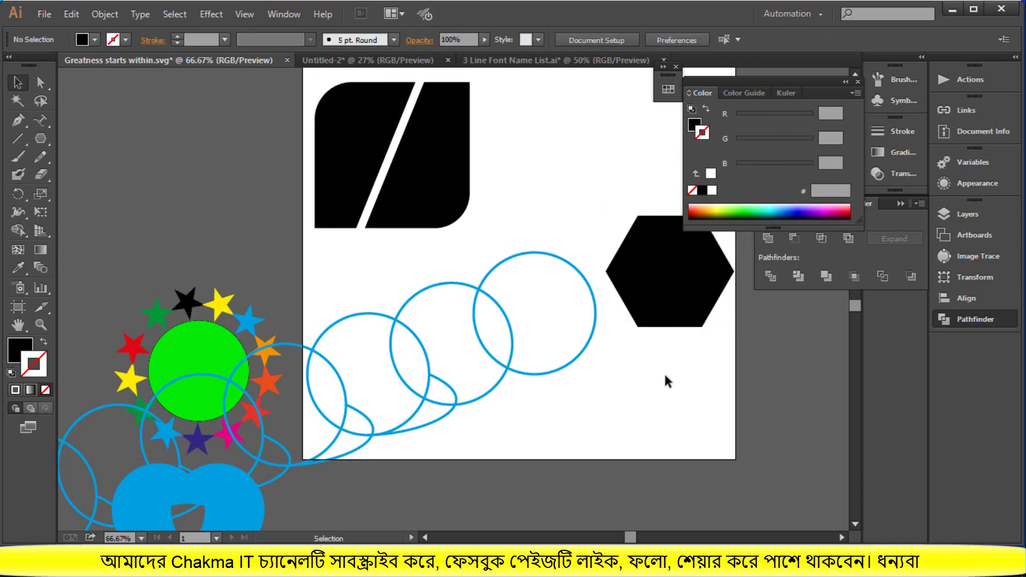
# Move the black hexagon down near the artboard's lower right corner and place an overlapping copy directly below it.
pyautogui.moveTo(679, 321); pyautogui.dragTo(669, 421)
pyautogui.scroll(-1, 669, 422)
pyautogui.moveTo(665, 354); pyautogui.dragTo(678, 398)
pyautogui.scroll(-1, 762, 418)
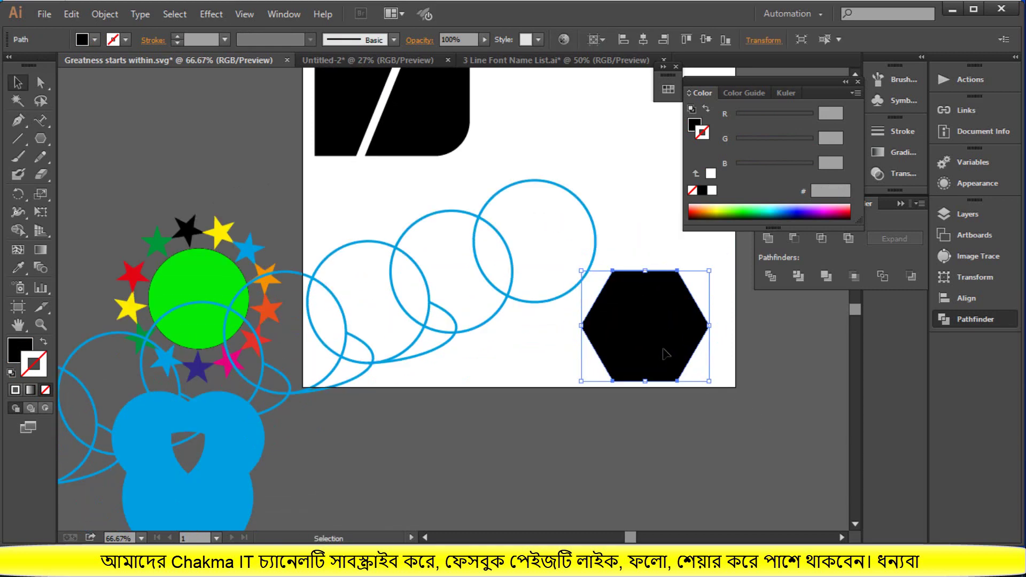
pyautogui.moveTo(666, 354); pyautogui.dragTo(668, 421)
pyautogui.click(742, 423)
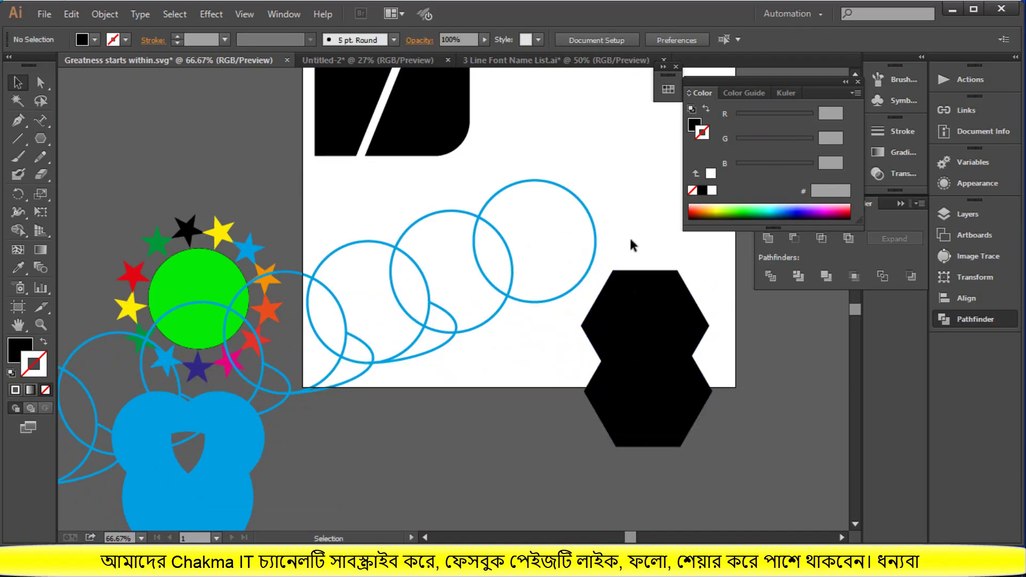
# Split the two overlapping hexagons into separate pieces with the Pathfinder Divide operation.
pyautogui.moveTo(631, 241); pyautogui.dragTo(685, 440)
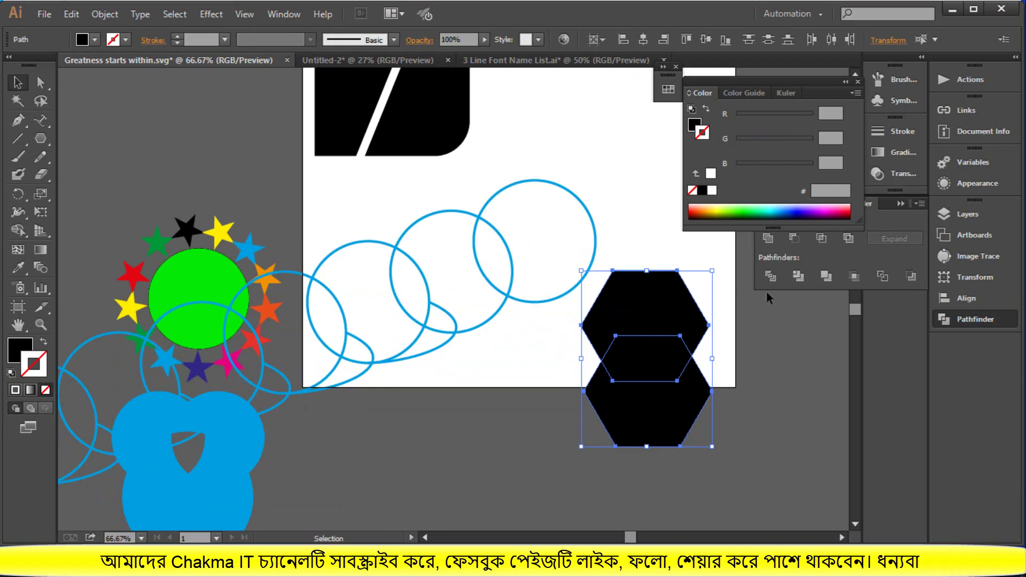
pyautogui.click(770, 276)
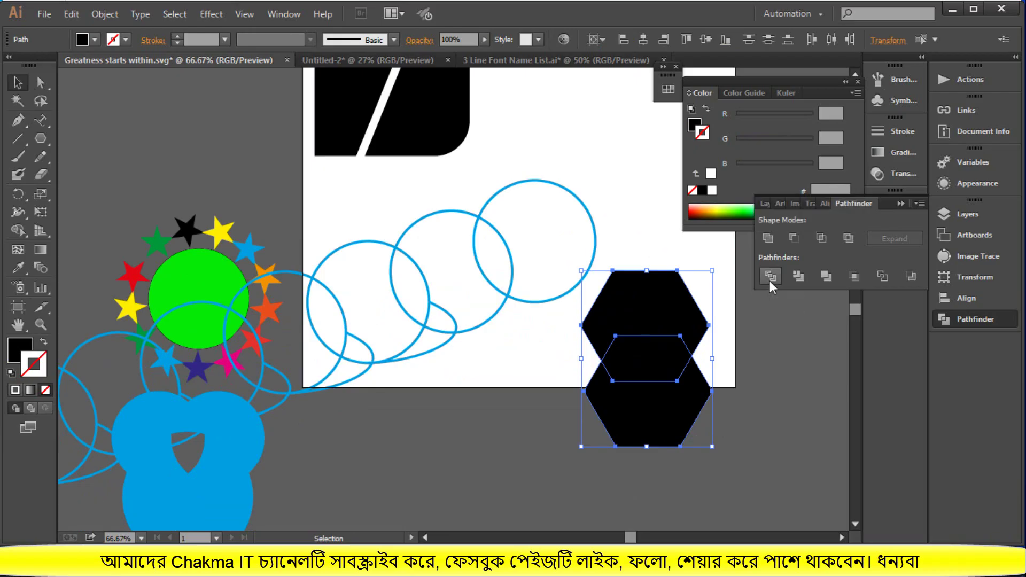
pyautogui.click(790, 345)
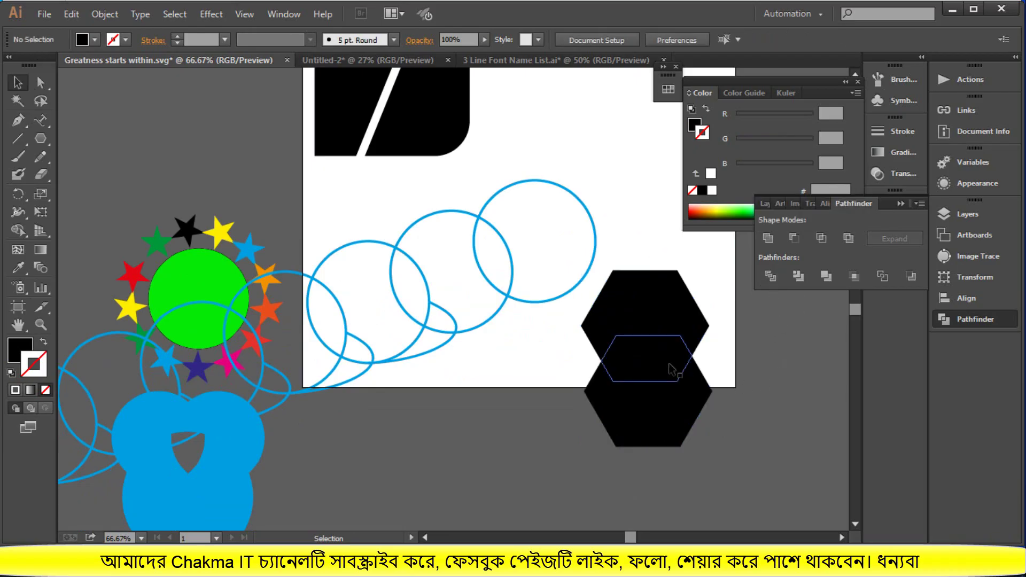
# Ungroup the divided hexagon pieces and clear the selection.
pyautogui.moveTo(671, 368); pyautogui.dragTo(669, 379)
pyautogui.click(773, 398)
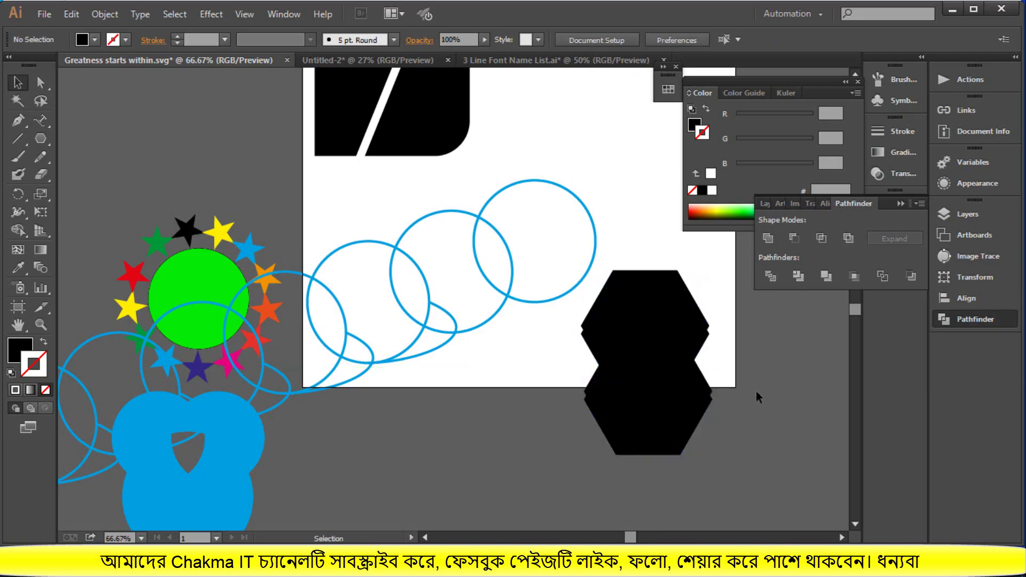
pyautogui.moveTo(755, 392); pyautogui.dragTo(709, 398)
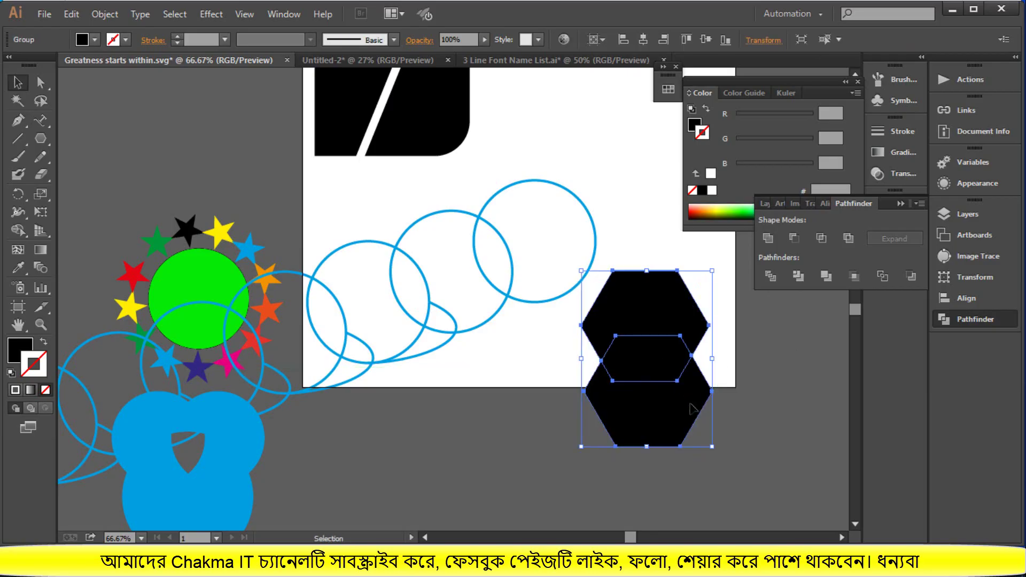
pyautogui.rightClick(668, 398)
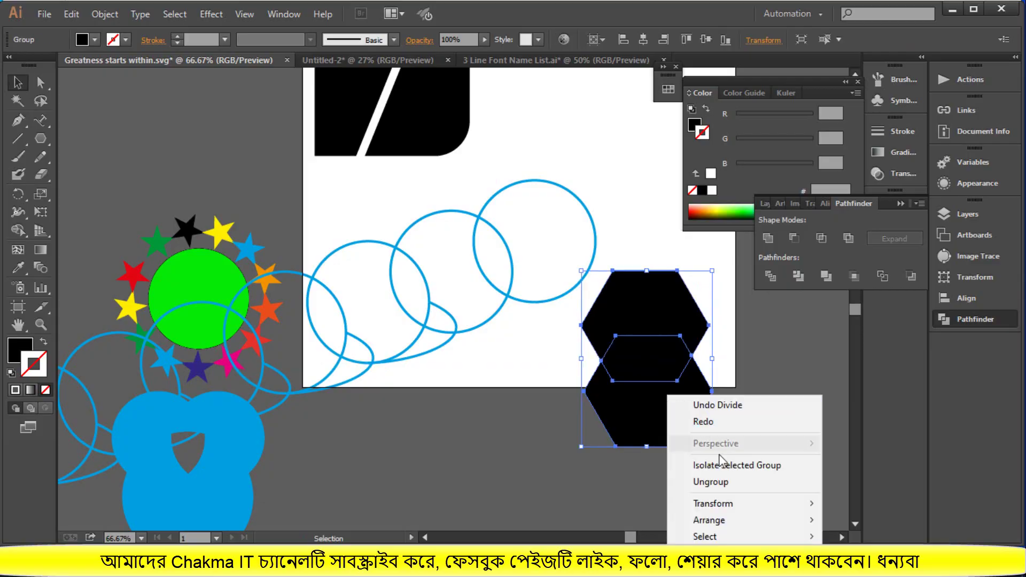
pyautogui.click(725, 482)
pyautogui.click(745, 409)
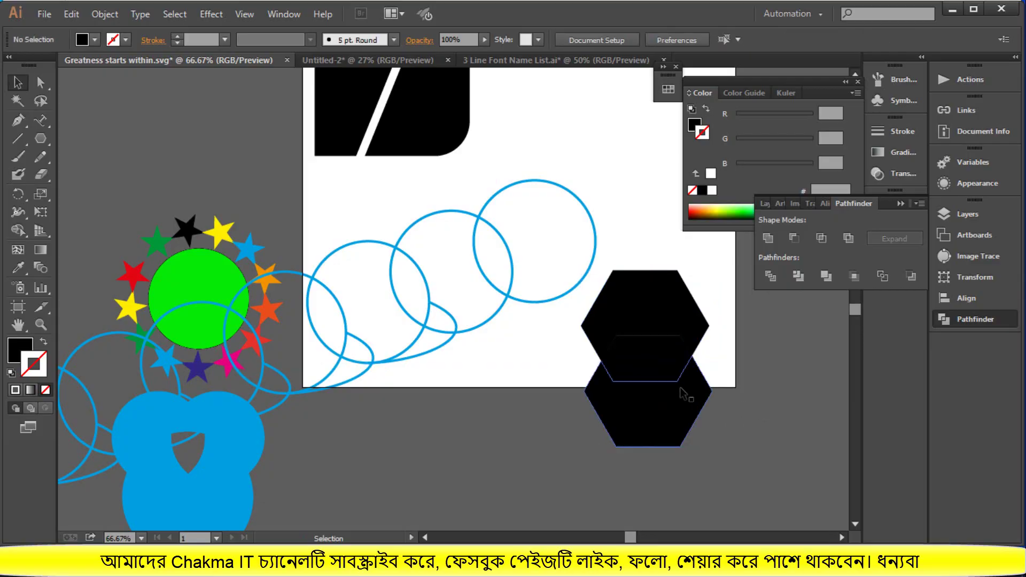
# Shift the overlap piece slightly down to leave a white gap, and place a copy of it below the artboard.
pyautogui.moveTo(669, 369)
pyautogui.mouseDown()
pyautogui.moveTo(667, 409)
pyautogui.moveTo(488, 435)
pyautogui.moveTo(491, 453)
pyautogui.moveTo(661, 389)
pyautogui.moveTo(662, 357)
pyautogui.moveTo(664, 375)
pyautogui.mouseUp()
pyautogui.click(774, 390)
pyautogui.click(767, 381)
pyautogui.click(771, 375)
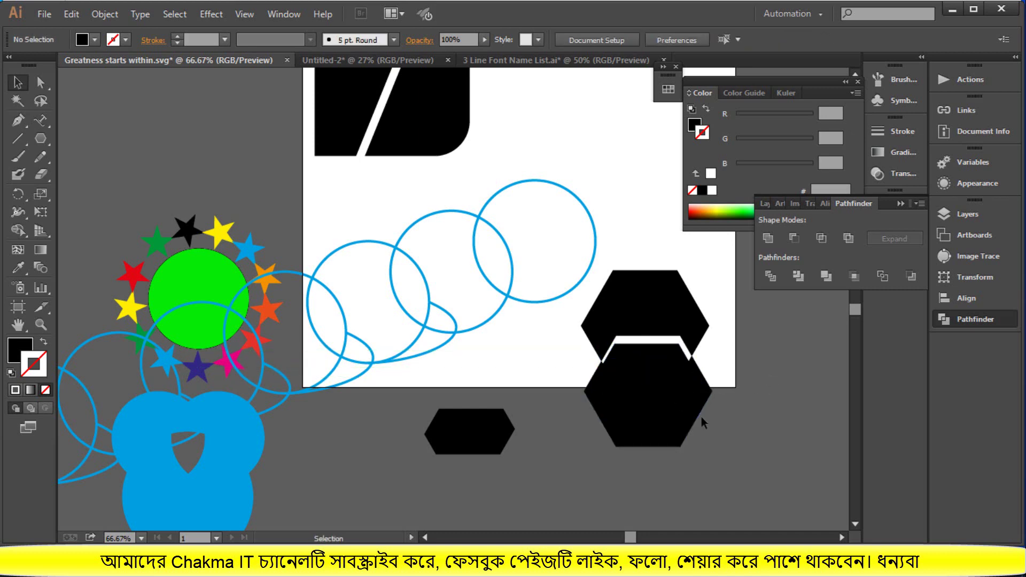
# Pull the lower hexagon's remaining piece away and delete it together with the spare overlap copy below the artboard.
pyautogui.moveTo(701, 416); pyautogui.dragTo(712, 470)
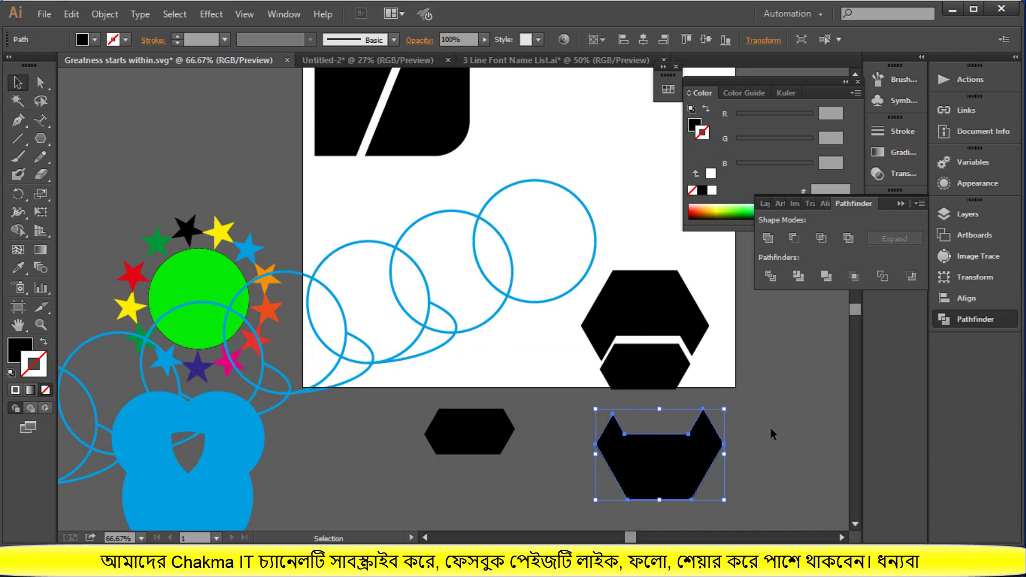
pyautogui.press('Delete')
pyautogui.click(458, 441)
pyautogui.press('Delete')
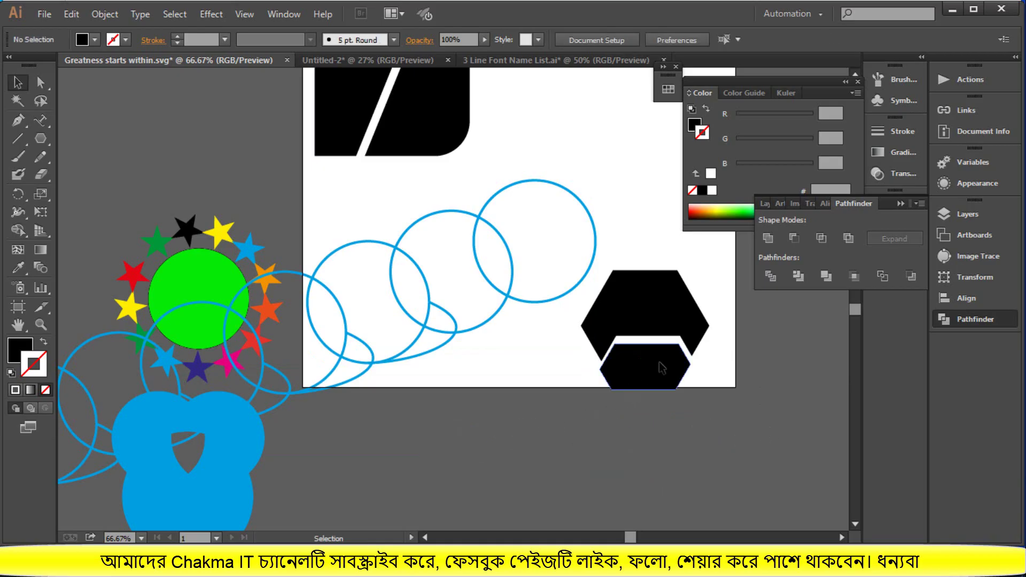
# Centre the small hexagon under the cut hexagon and move both pieces up, fully inside the artboard's lower edge.
pyautogui.moveTo(661, 367); pyautogui.dragTo(665, 368)
pyautogui.click(750, 372)
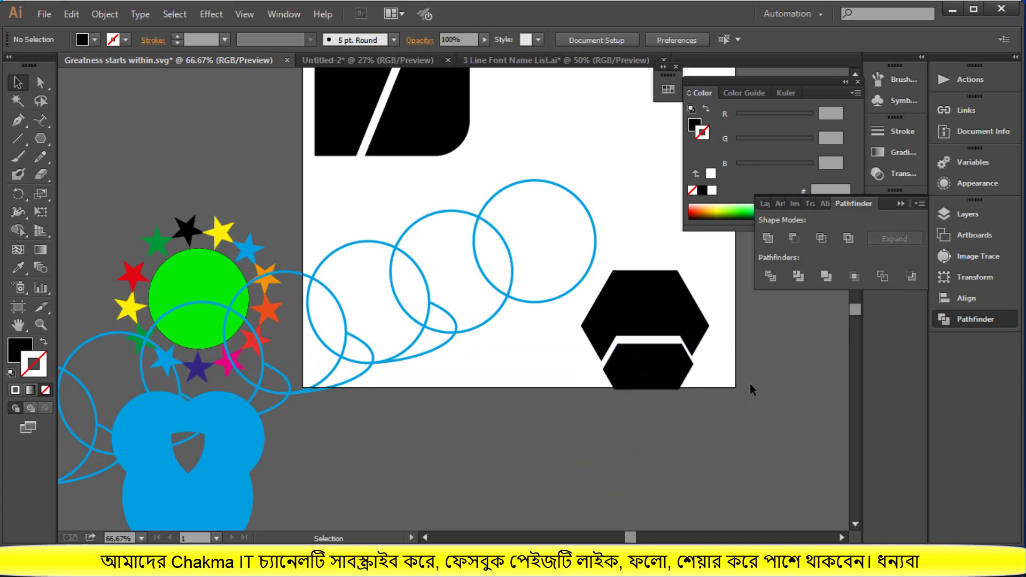
pyautogui.scroll(-2, 749, 383)
pyautogui.moveTo(616, 206); pyautogui.dragTo(698, 377)
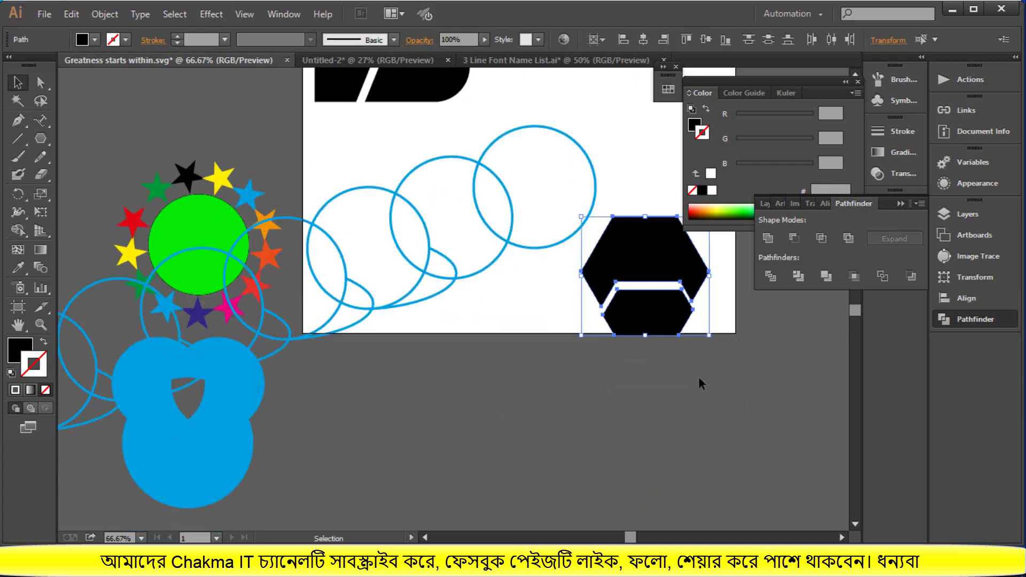
pyautogui.scroll(4, 700, 382)
pyautogui.moveTo(668, 419); pyautogui.dragTo(679, 329)
# Delete the rightmost blue outlined circle, beside the black hexagon pieces.
pyautogui.click(643, 380)
pyautogui.click(581, 339)
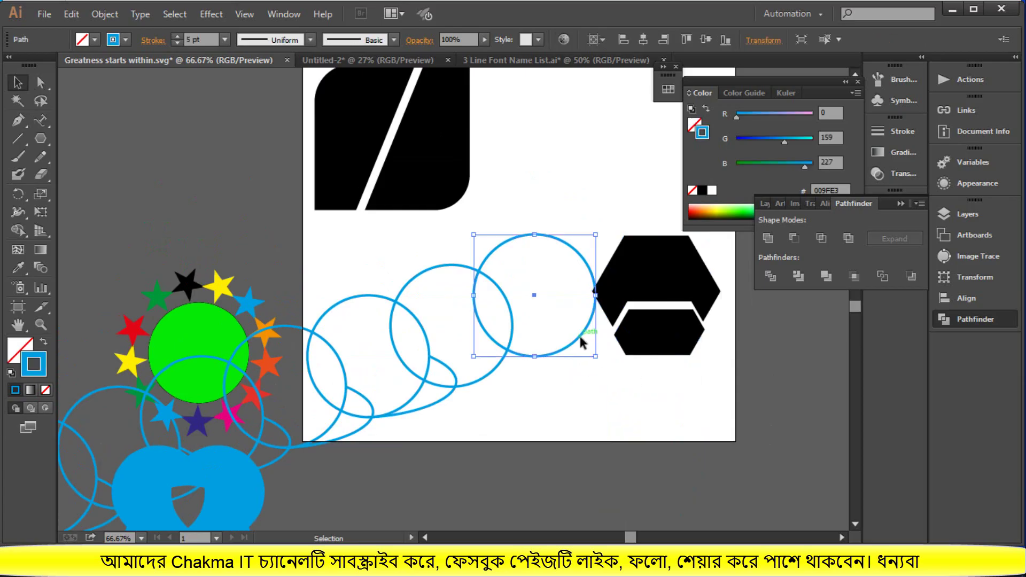
pyautogui.press('Delete')
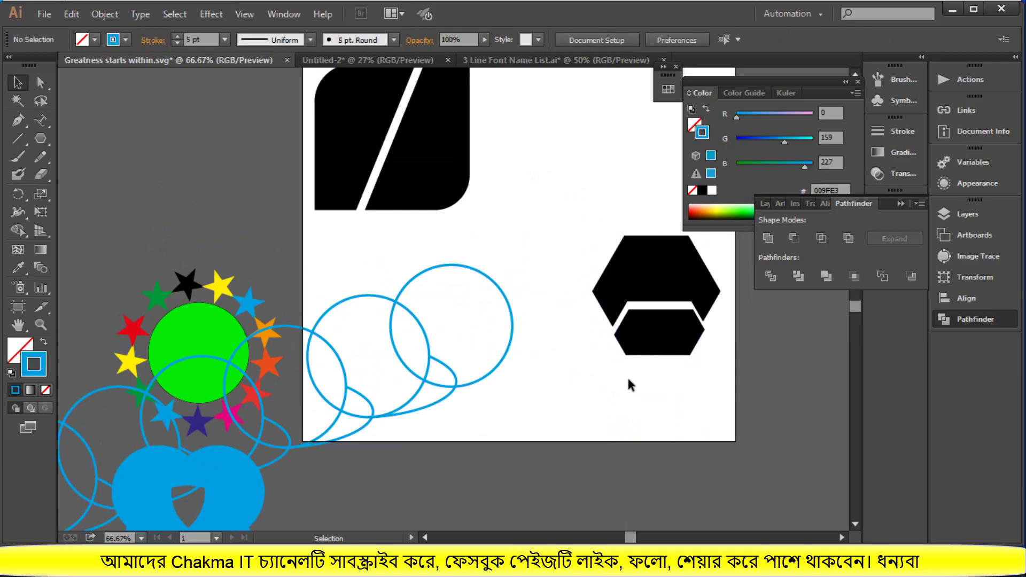
# Duplicate the small black hexagon slightly downward with Direct Selection so the copy overlaps the original.
pyautogui.click(664, 357)
pyautogui.click(665, 404)
pyautogui.click(664, 354)
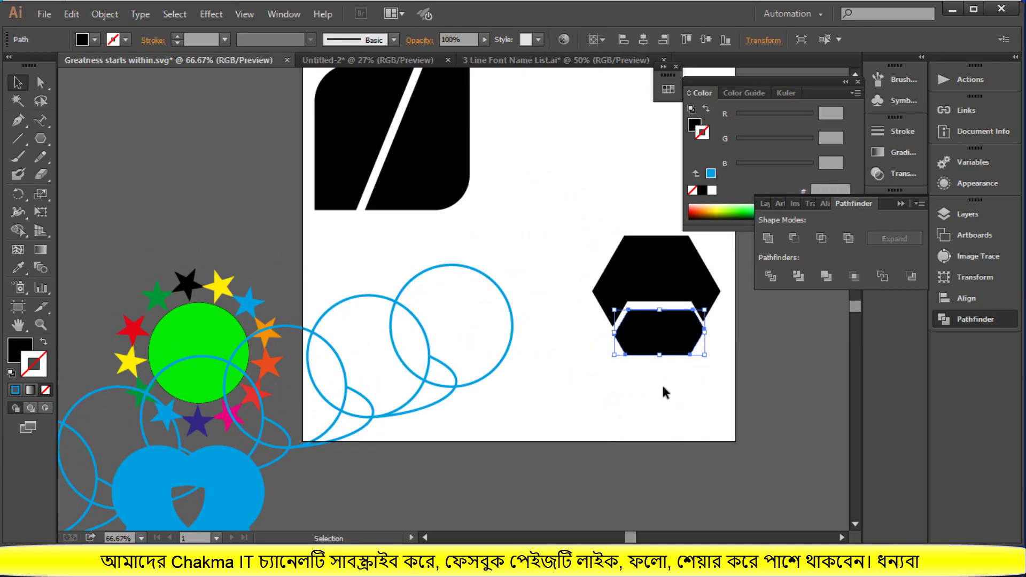
pyautogui.click(664, 393)
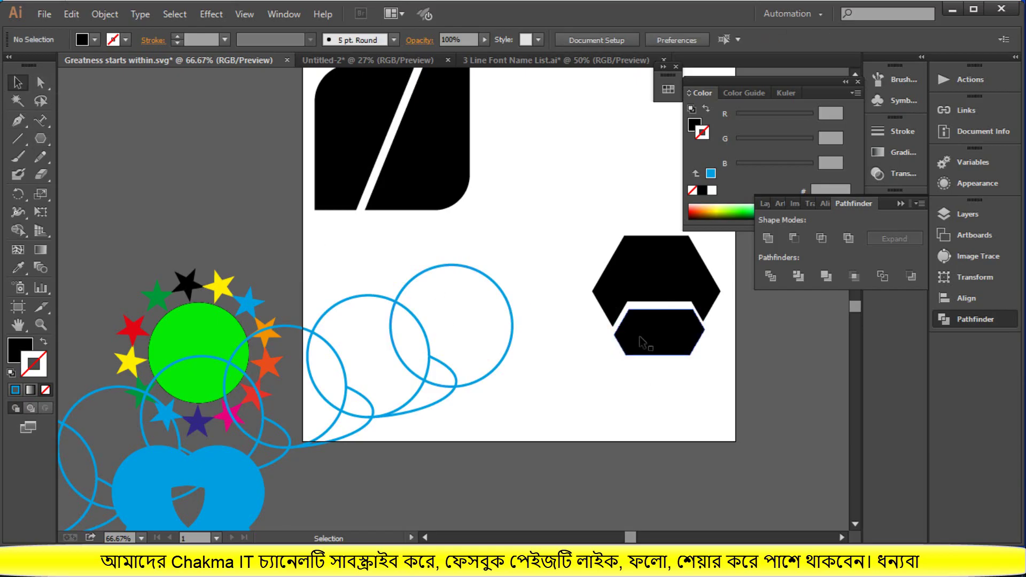
pyautogui.click(643, 342)
pyautogui.click(41, 81)
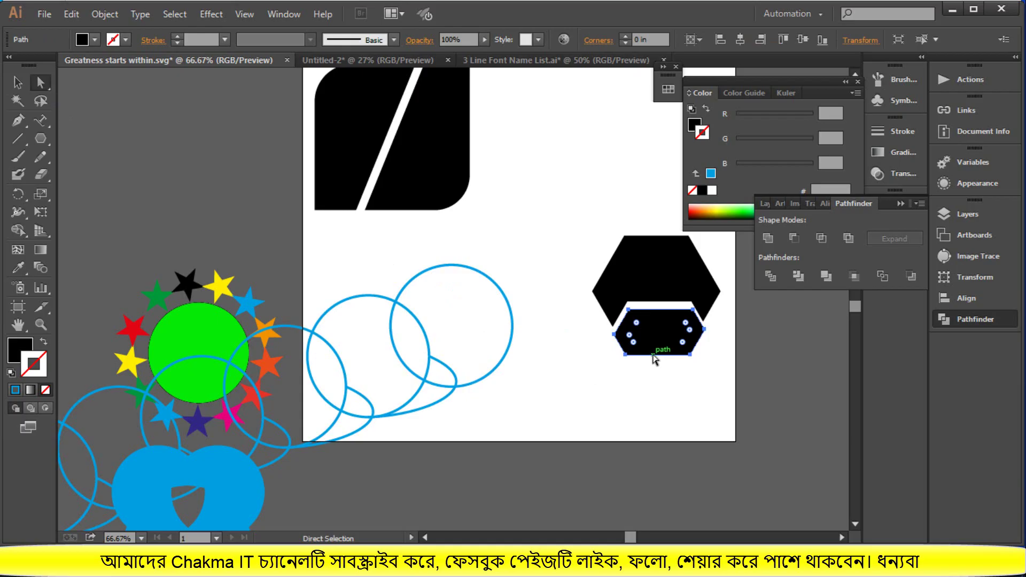
pyautogui.moveTo(654, 357); pyautogui.dragTo(656, 383)
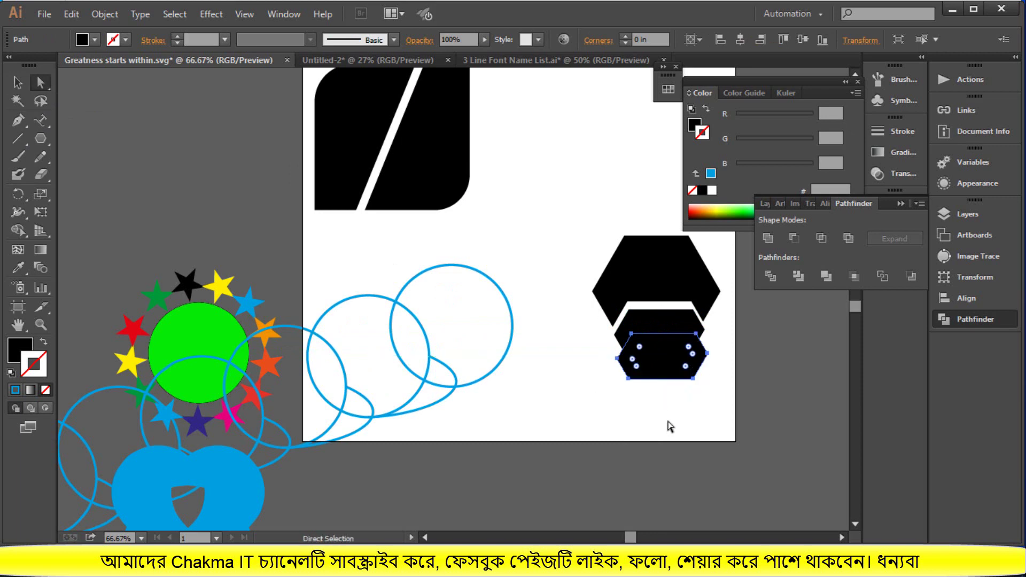
pyautogui.click(668, 422)
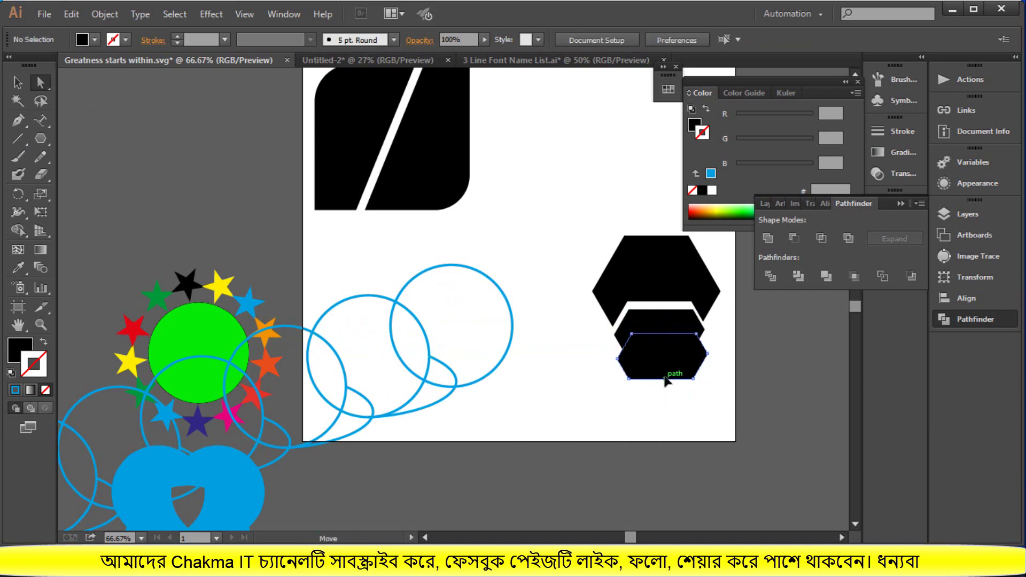
# Stretch the lower small hexagon by pulling its bottom edge straight down with Direct Selection.
pyautogui.click(665, 381)
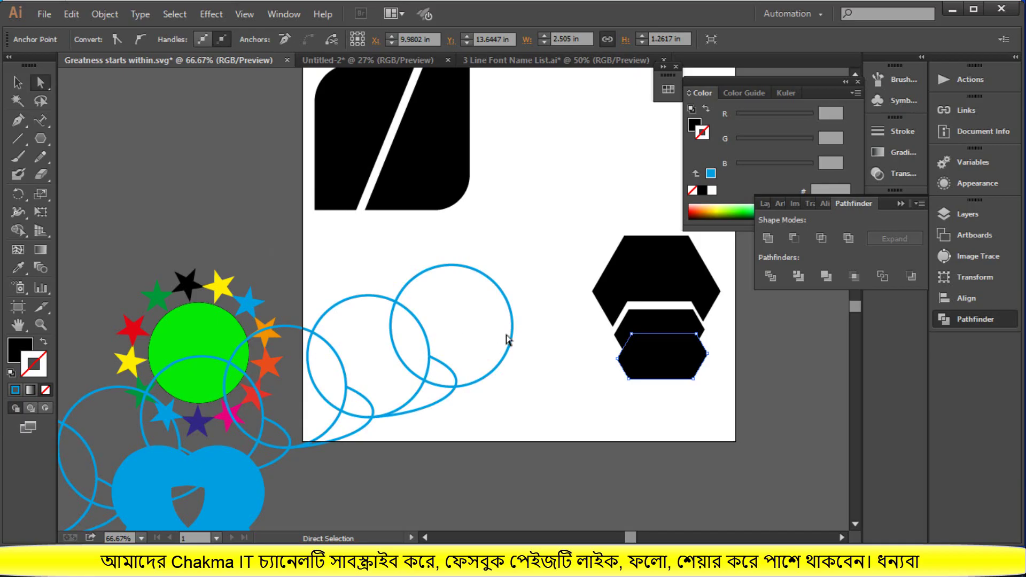
pyautogui.click(662, 383)
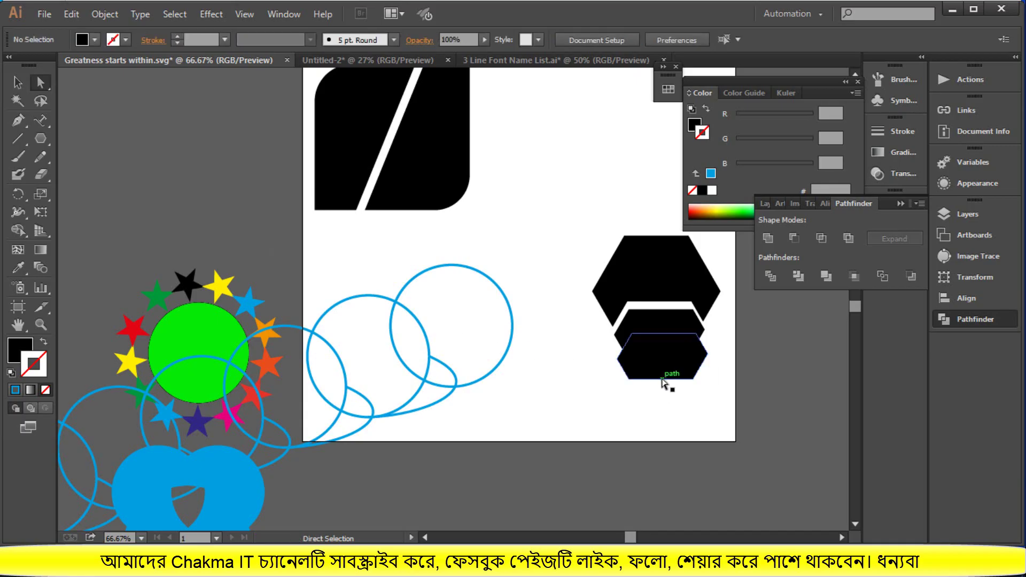
pyautogui.moveTo(662, 383); pyautogui.dragTo(663, 416)
pyautogui.click(604, 408)
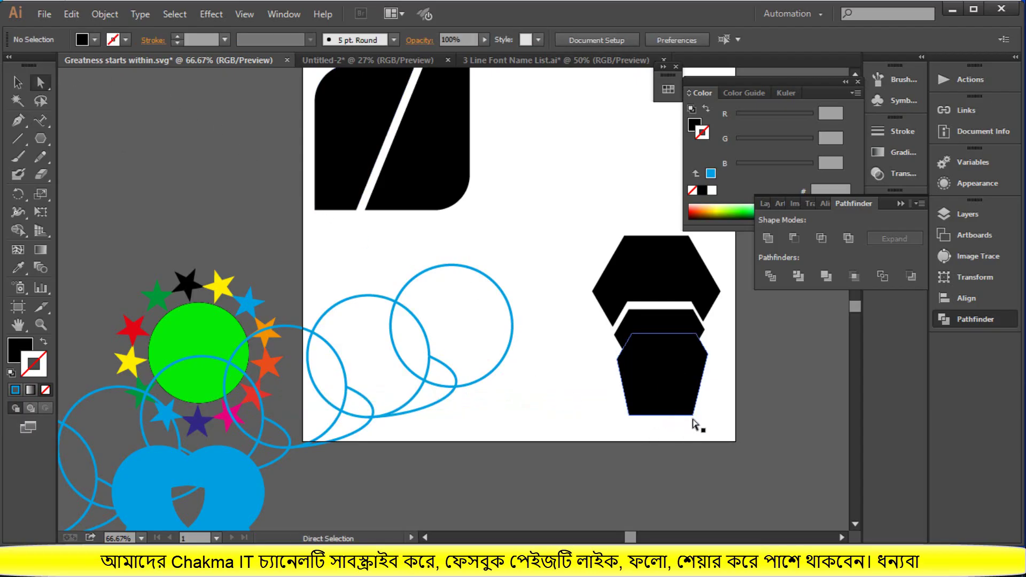
# Slant the stretched shape by shifting its bottom edge down to the right, then lower the shape to just below the small hexagon.
pyautogui.moveTo(721, 410); pyautogui.dragTo(618, 430)
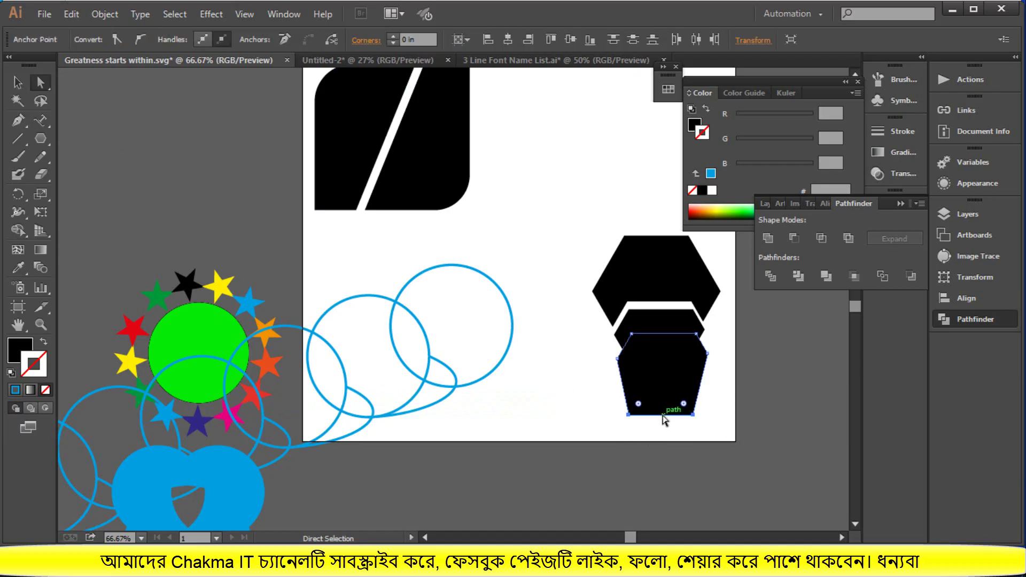
pyautogui.moveTo(659, 416); pyautogui.dragTo(775, 468)
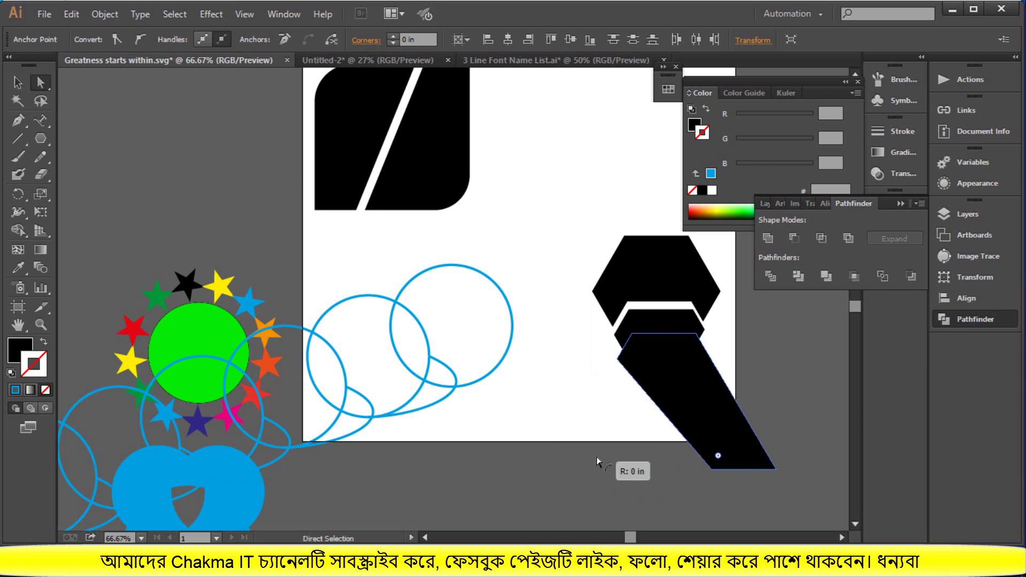
pyautogui.moveTo(724, 457)
pyautogui.mouseDown()
pyautogui.moveTo(578, 462)
pyautogui.moveTo(657, 441)
pyautogui.moveTo(715, 445)
pyautogui.mouseUp()
pyautogui.click(576, 420)
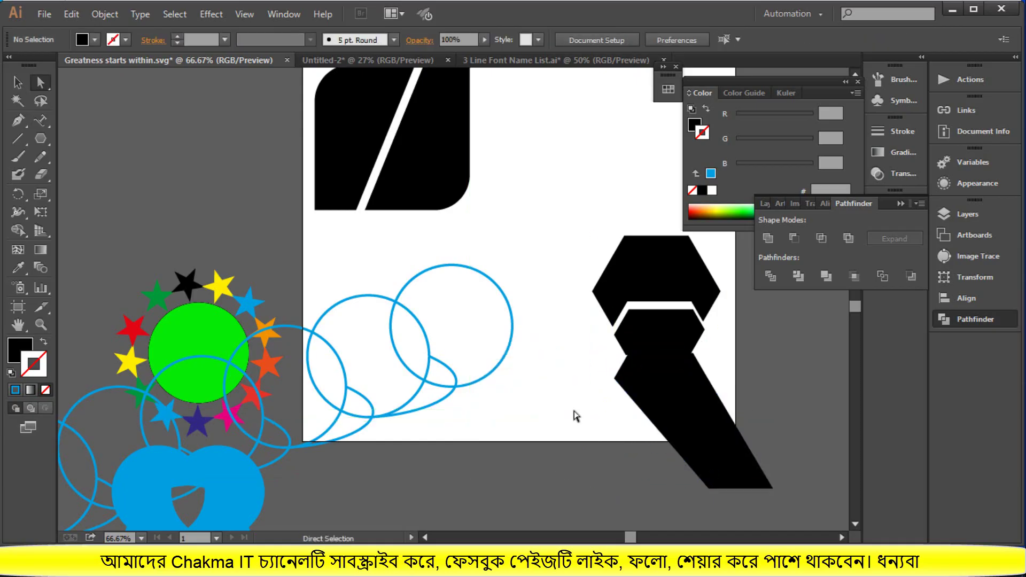
# Select the cut hexagon, small hexagon and slanted shape, and place copies of them up and to the left.
pyautogui.scroll(2, 587, 402)
pyautogui.scroll(-1, 588, 357)
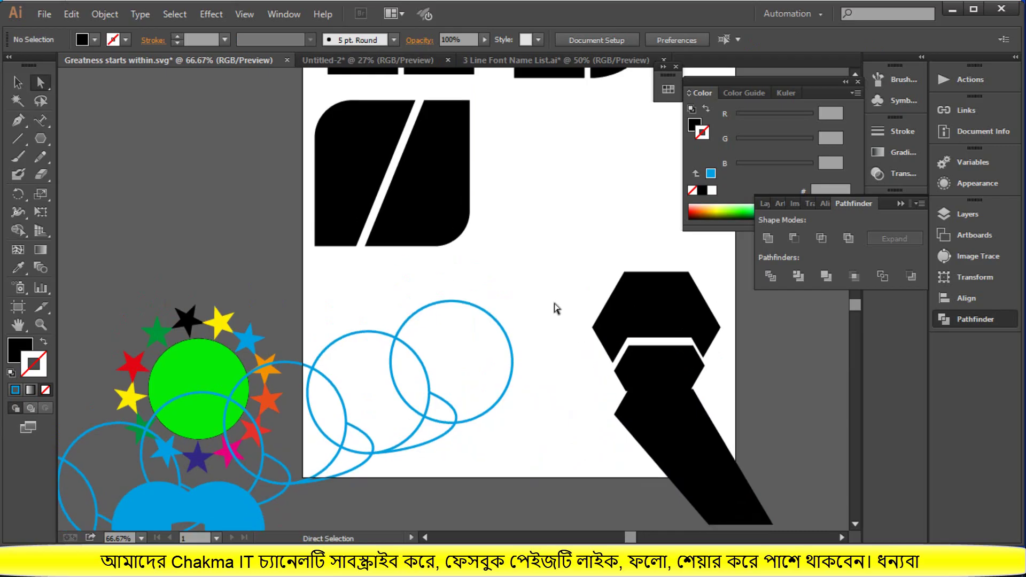
pyautogui.moveTo(554, 281); pyautogui.dragTo(752, 452)
pyautogui.scroll(-2, 752, 452)
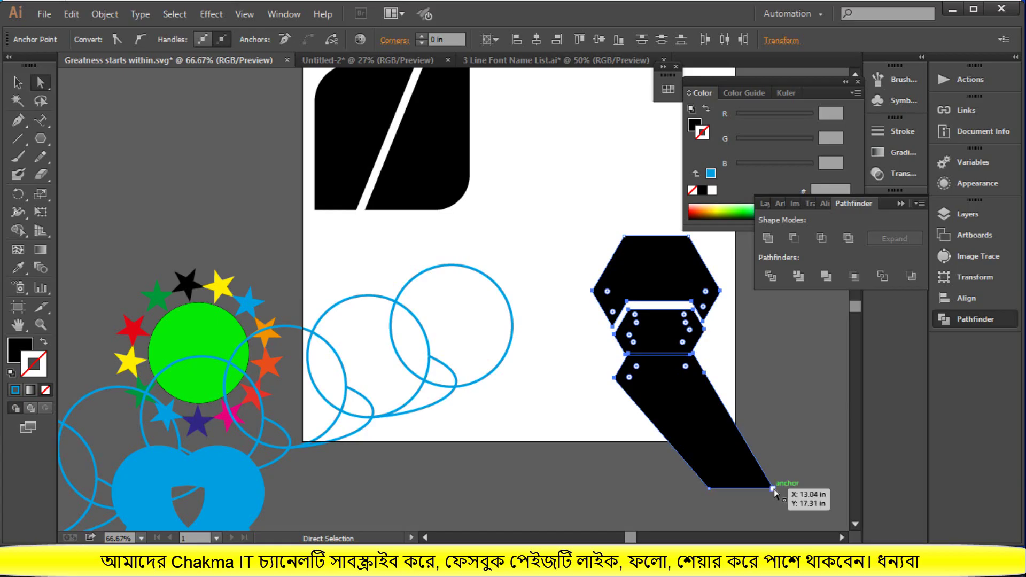
pyautogui.moveTo(773, 489); pyautogui.dragTo(623, 437)
pyautogui.click(790, 449)
pyautogui.click(788, 434)
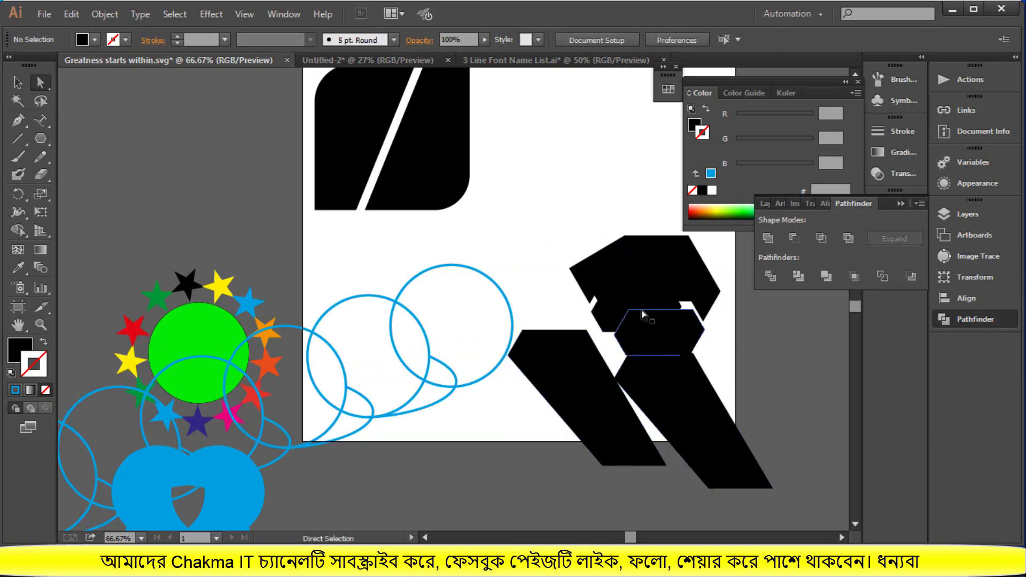
# Move the copied cut hexagon farther up and left of the original pieces and clear the selection.
pyautogui.moveTo(641, 310); pyautogui.dragTo(570, 268)
pyautogui.click(804, 385)
pyautogui.scroll(2, 805, 386)
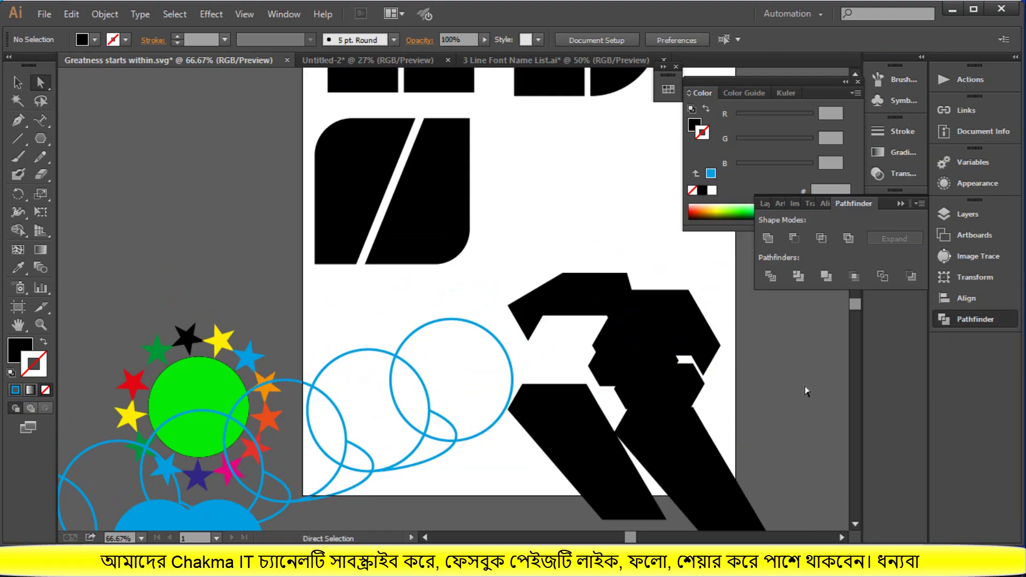
# Delete the coloured stars, green circle, blue rings and blue cloud-like shape beside the artboard, including their leftover path fragments.
pyautogui.scroll(-1, 806, 386)
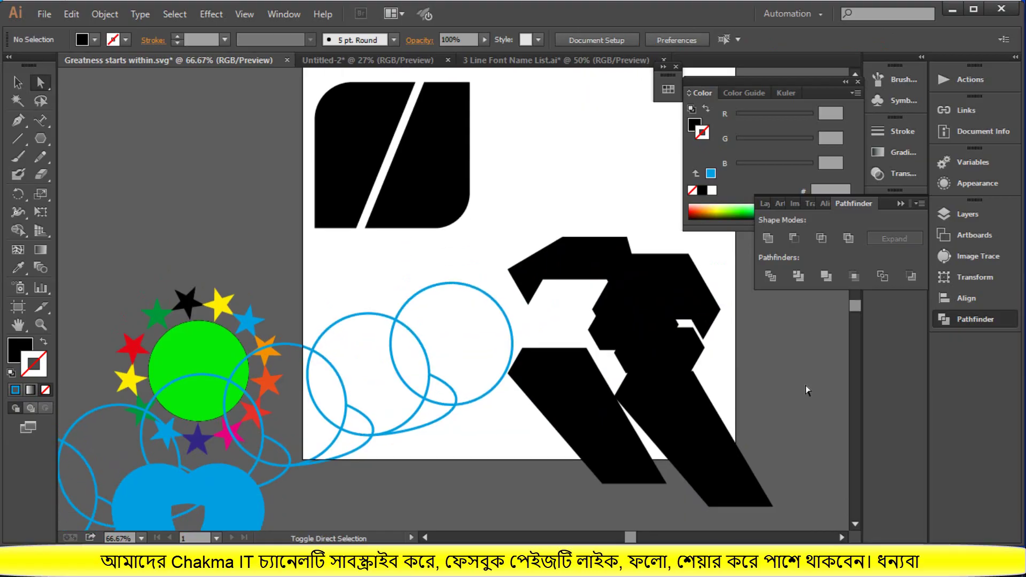
pyautogui.hotkey('ctrl', '-')
pyautogui.hotkey('ctrl', '-')
pyautogui.scroll(-1, 796, 377)
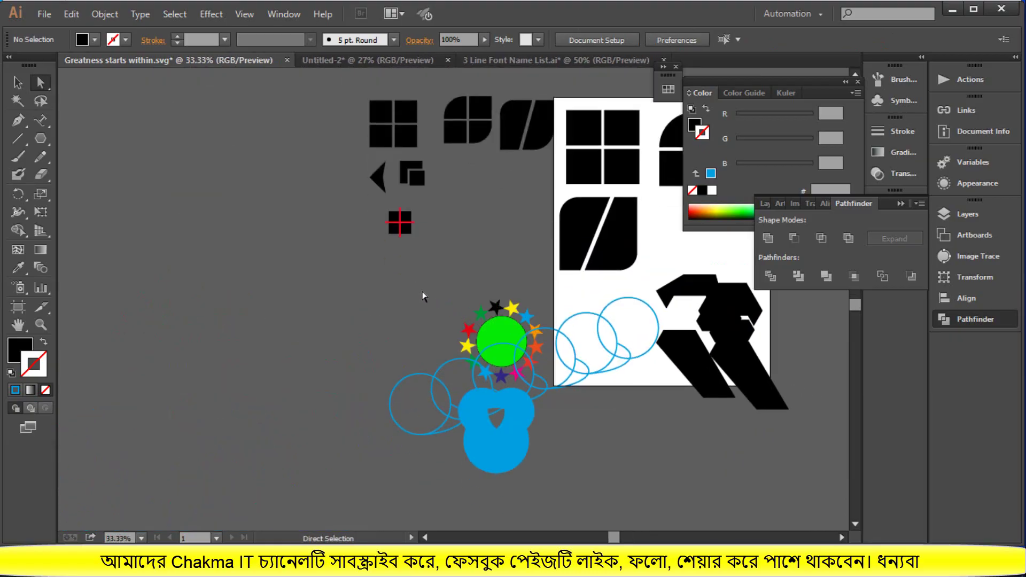
pyautogui.moveTo(422, 293); pyautogui.dragTo(631, 446)
pyautogui.press('Delete')
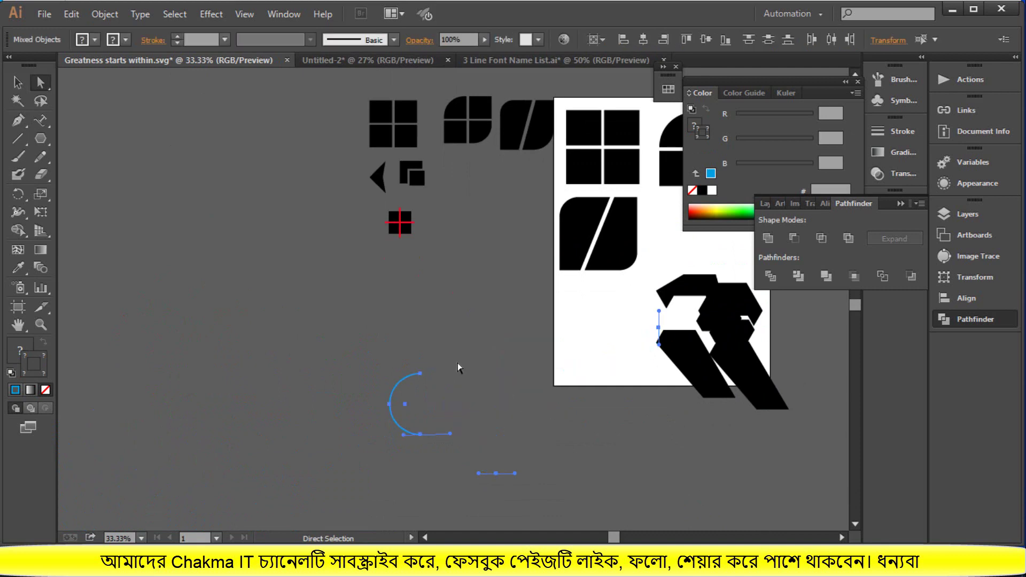
pyautogui.moveTo(409, 341); pyautogui.dragTo(606, 489)
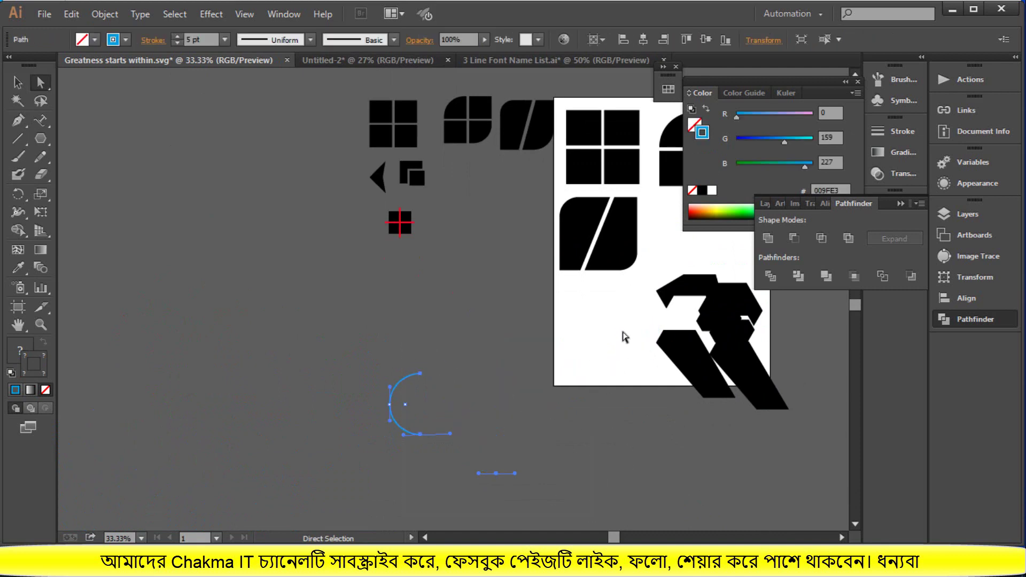
pyautogui.press('Delete')
# Delete the black hexagon pieces from the lower part of the artboard, together with their leftover anchor points.
pyautogui.moveTo(632, 287); pyautogui.dragTo(810, 442)
pyautogui.press('Delete')
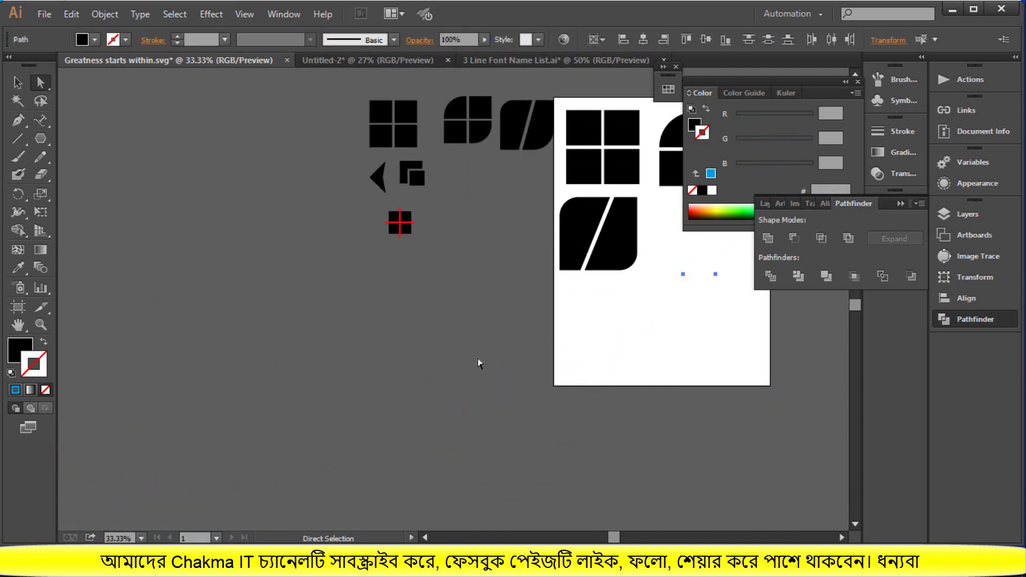
pyautogui.scroll(3, 712, 391)
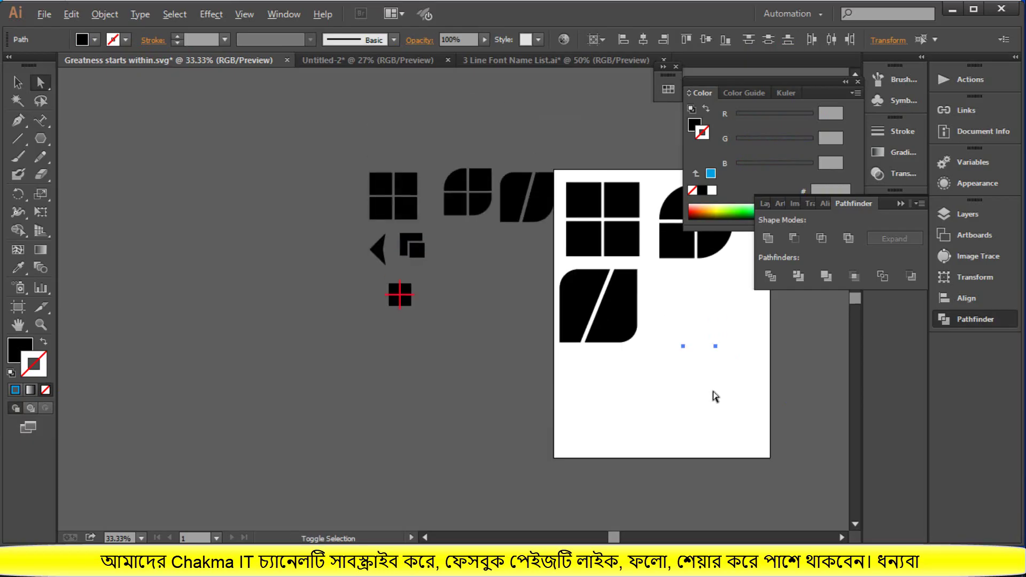
pyautogui.moveTo(690, 324); pyautogui.dragTo(756, 408)
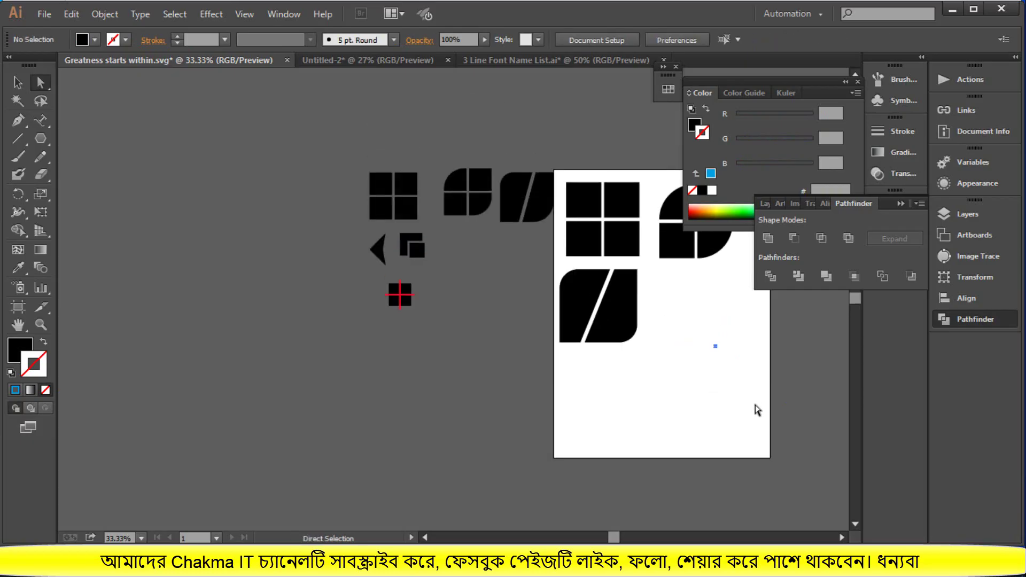
pyautogui.scroll(2, 760, 412)
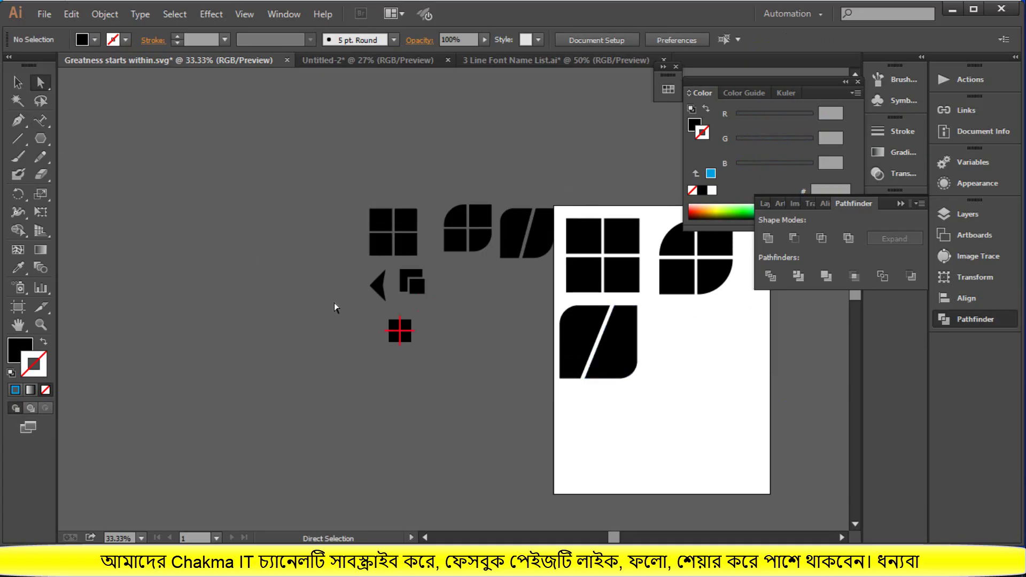
# Draw a black five-pointed star with the Star tool below and to the right of the split rounded square, then deselect it.
pyautogui.scroll(-1, 692, 393)
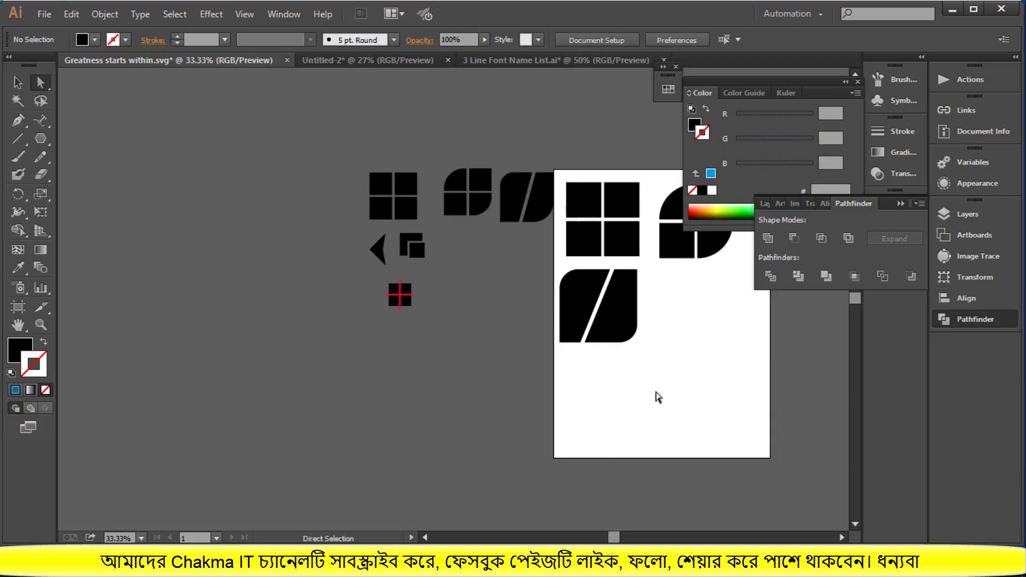
pyautogui.scroll(-1, 659, 400)
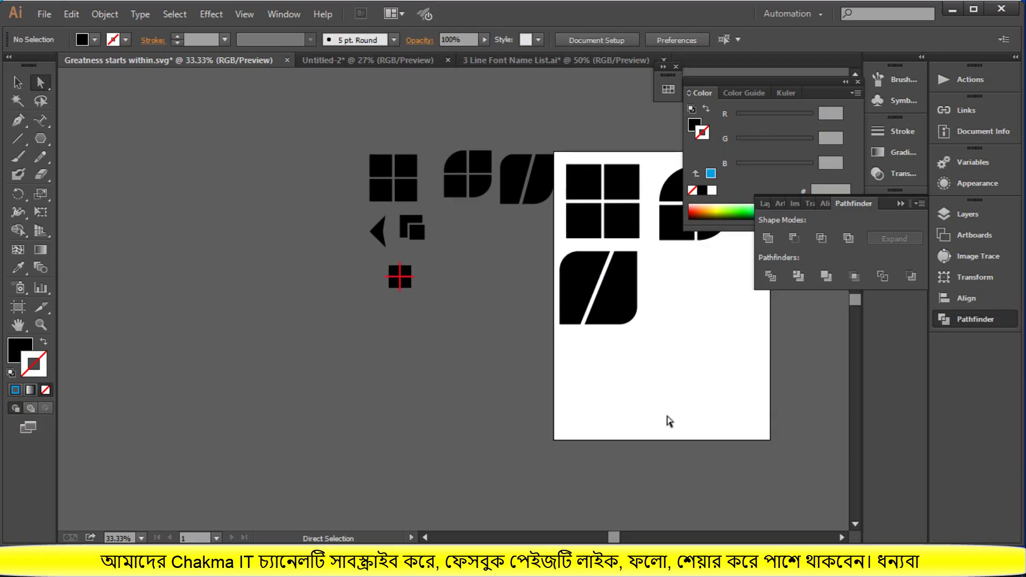
pyautogui.scroll(1, 671, 422)
pyautogui.scroll(1, 691, 421)
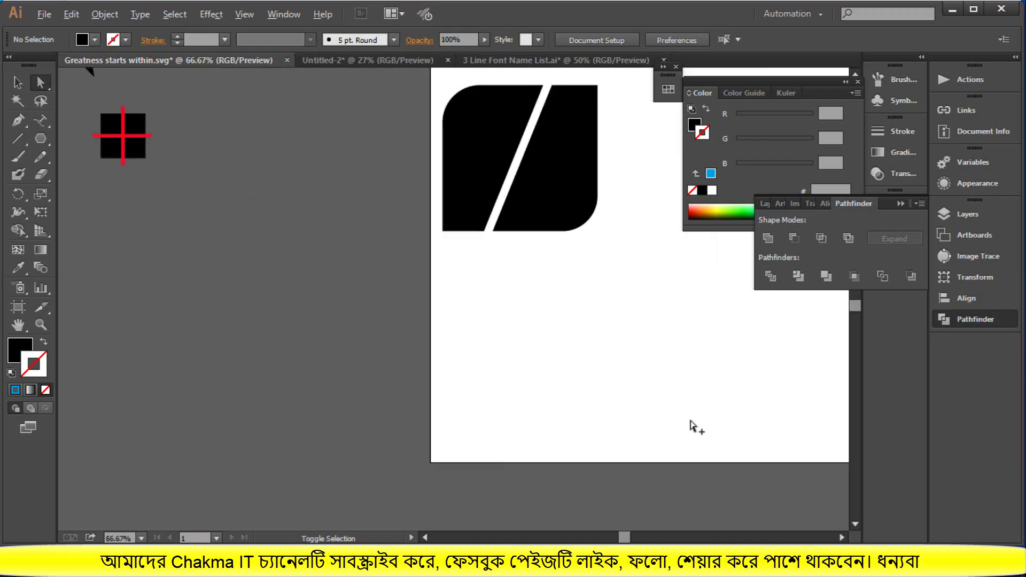
pyautogui.moveTo(625, 538)
pyautogui.mouseDown()
pyautogui.moveTo(615, 505)
pyautogui.moveTo(619, 529)
pyautogui.mouseUp()
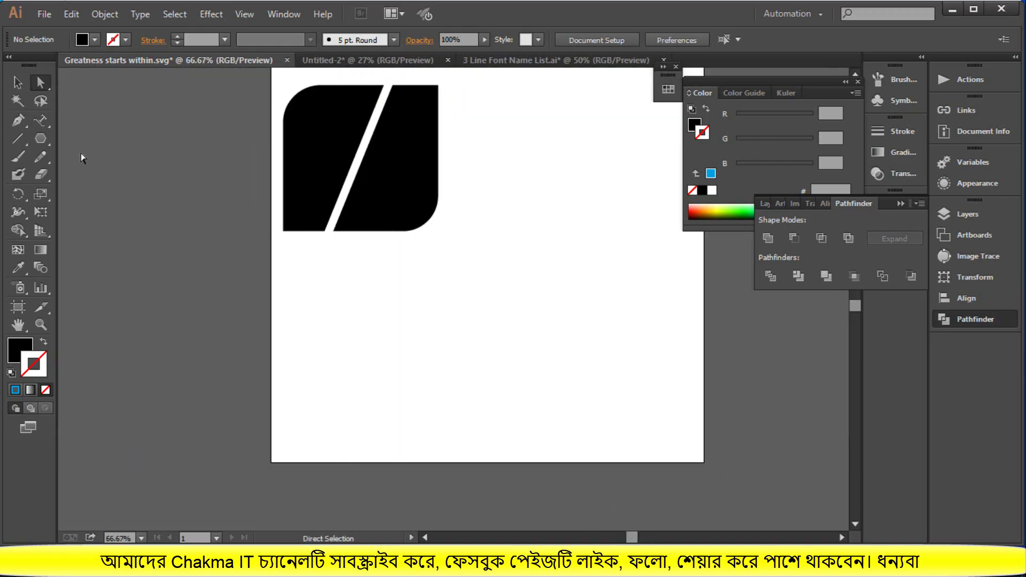
pyautogui.click(40, 136)
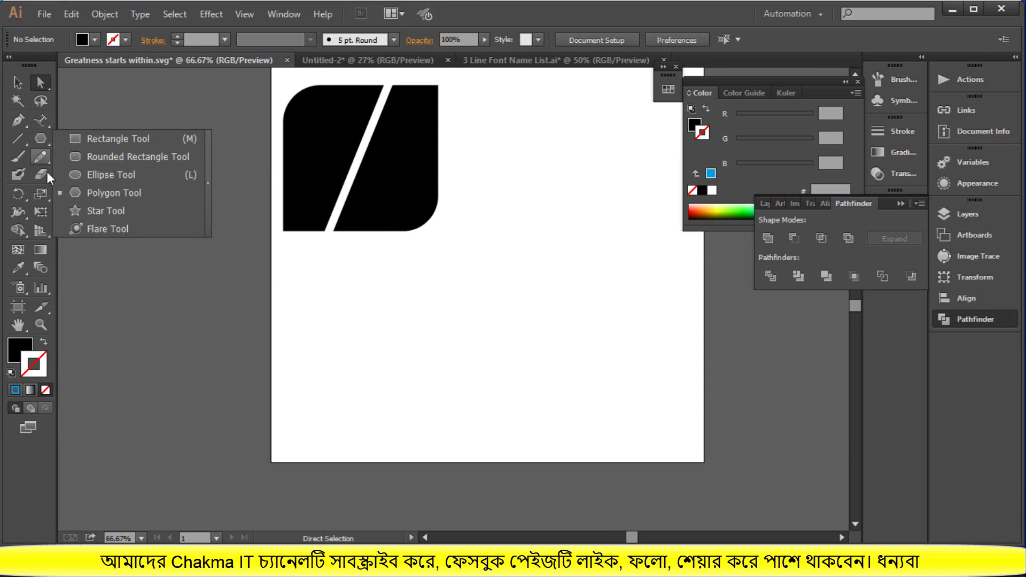
pyautogui.click(79, 211)
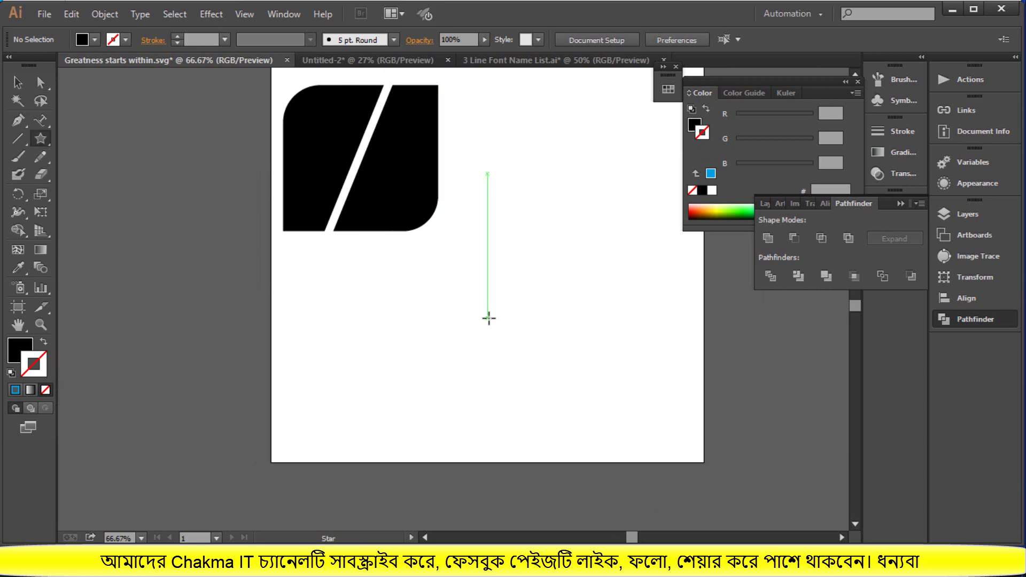
pyautogui.moveTo(491, 320); pyautogui.dragTo(564, 391)
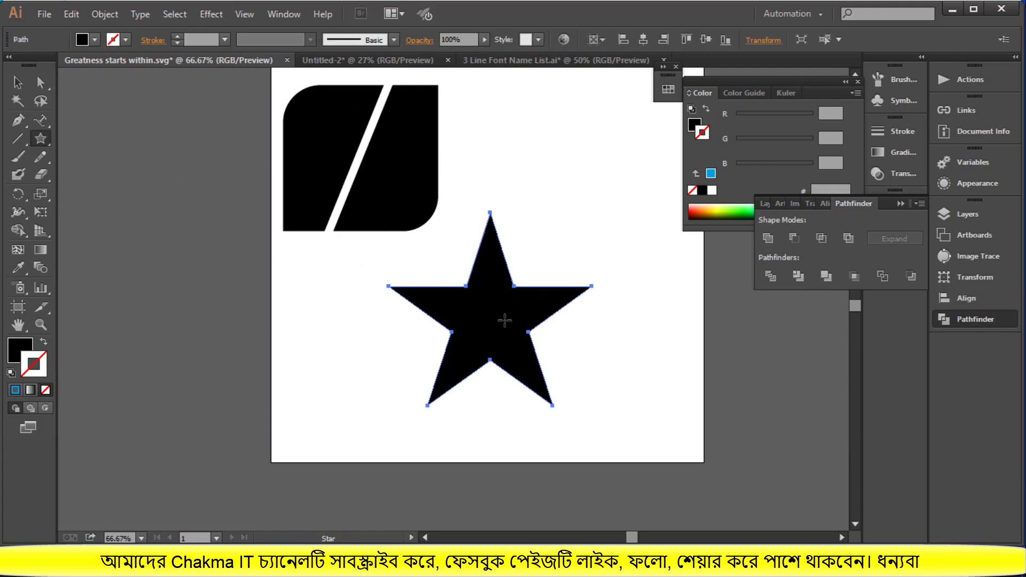
pyautogui.click(17, 83)
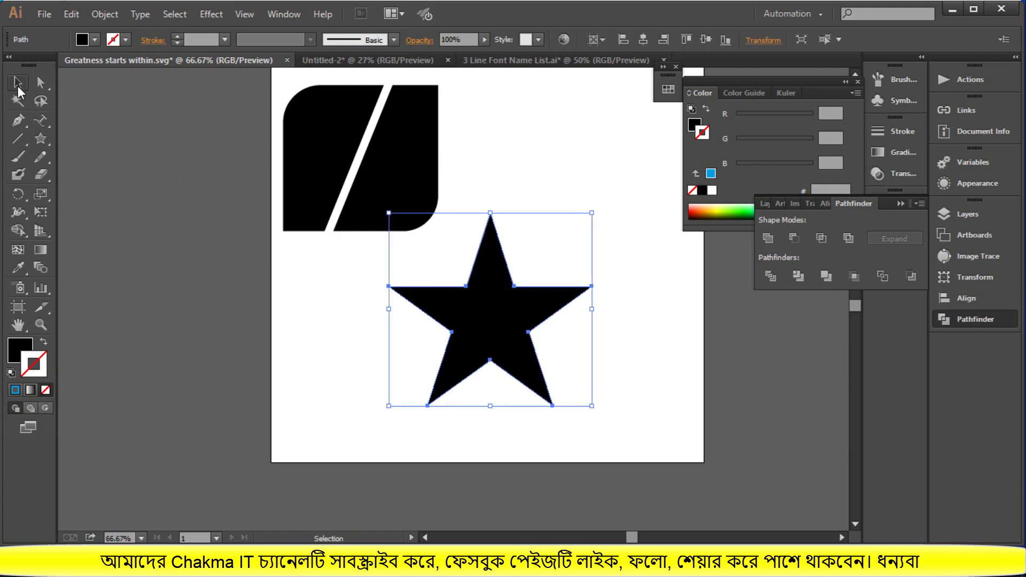
pyautogui.click(314, 307)
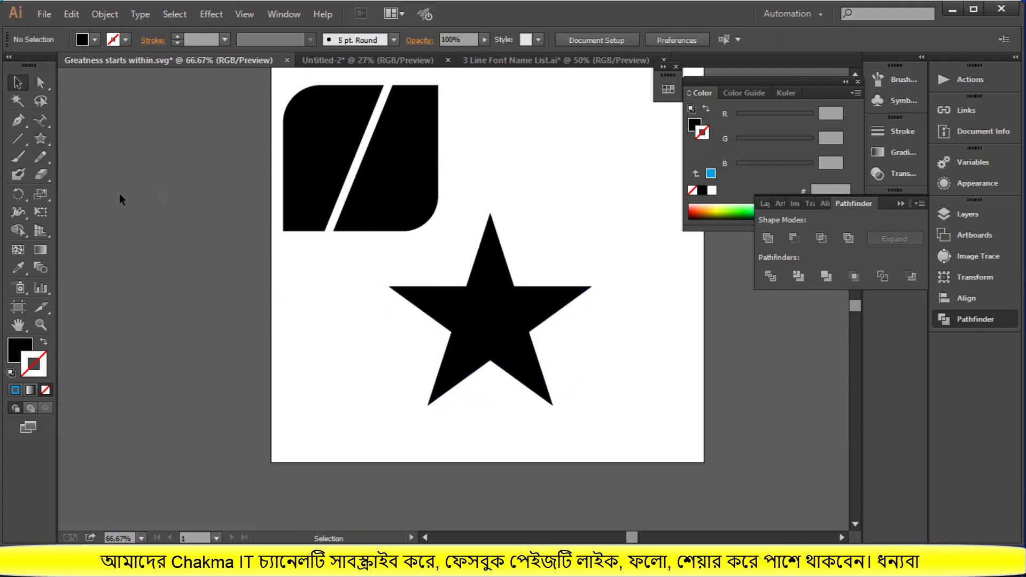
# Draw a slanted line segment across the star, rising from lower left to upper right past both sides, and deselect it.
pyautogui.click(17, 140)
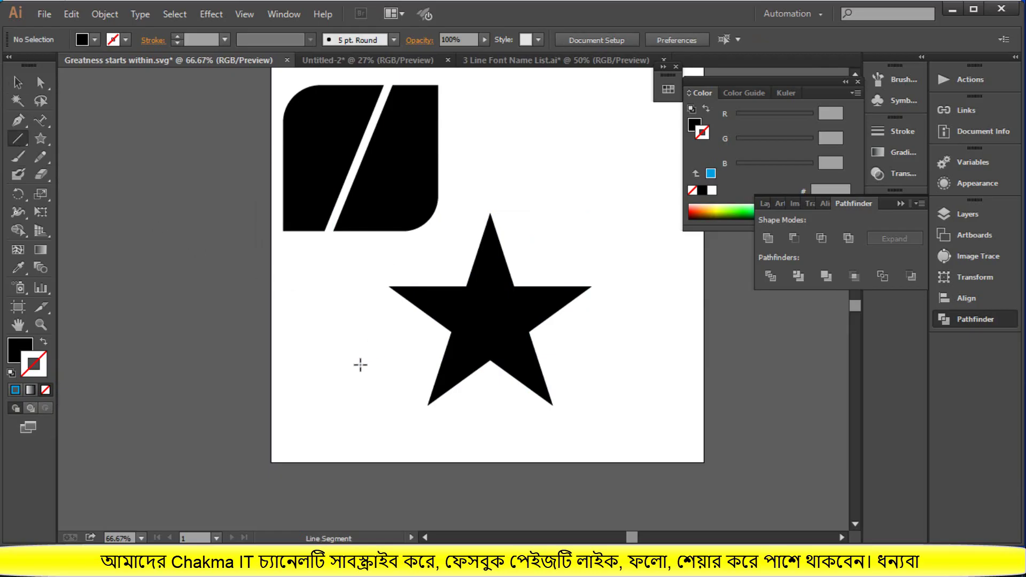
pyautogui.moveTo(361, 365); pyautogui.dragTo(629, 274)
pyautogui.click(17, 81)
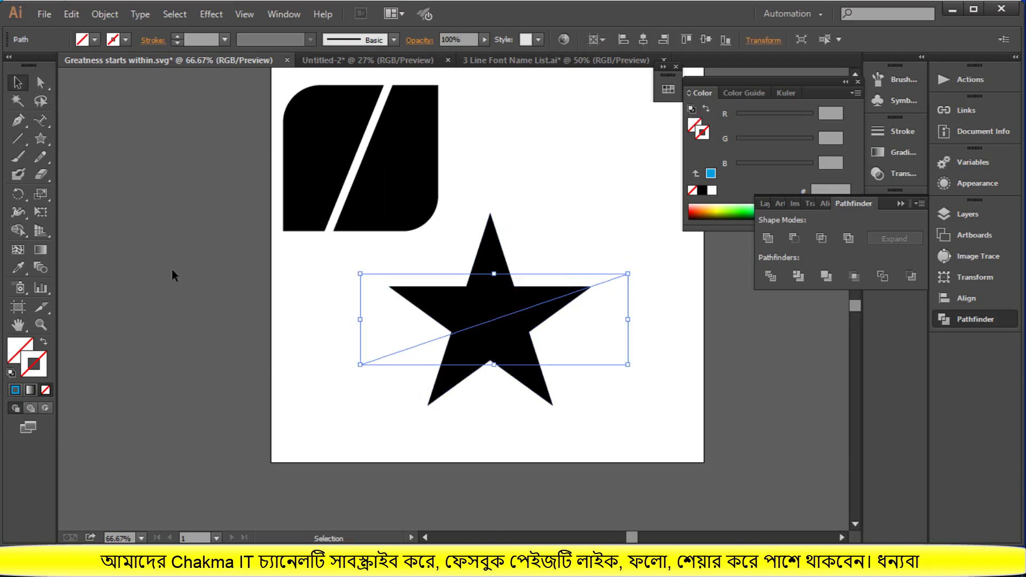
pyautogui.click(285, 297)
# Select the star and the slanted line, split them with Pathfinder Divide and ungroup the resulting pieces.
pyautogui.moveTo(340, 266); pyautogui.dragTo(573, 417)
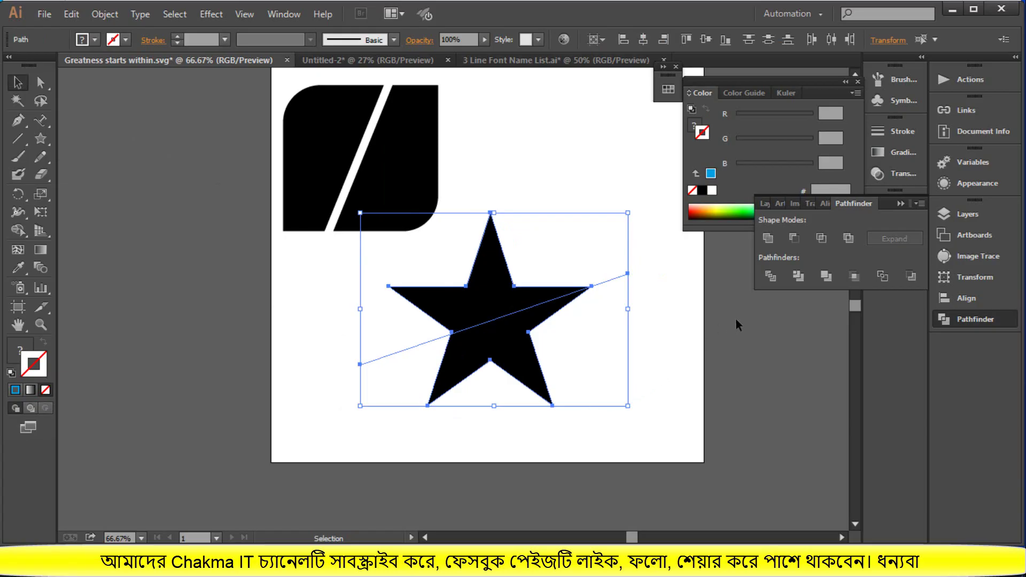
pyautogui.click(771, 276)
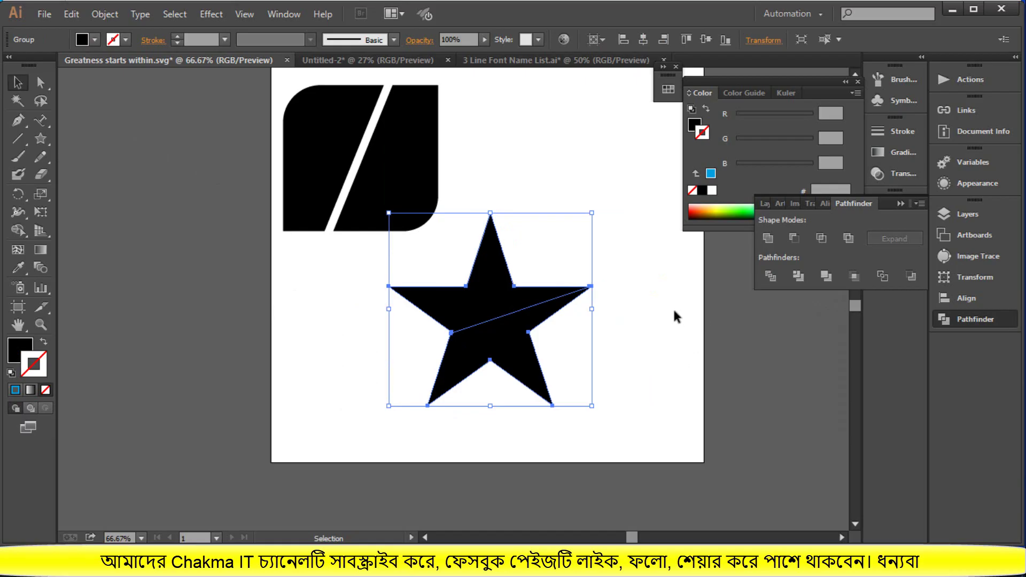
pyautogui.rightClick(524, 315)
pyautogui.click(573, 401)
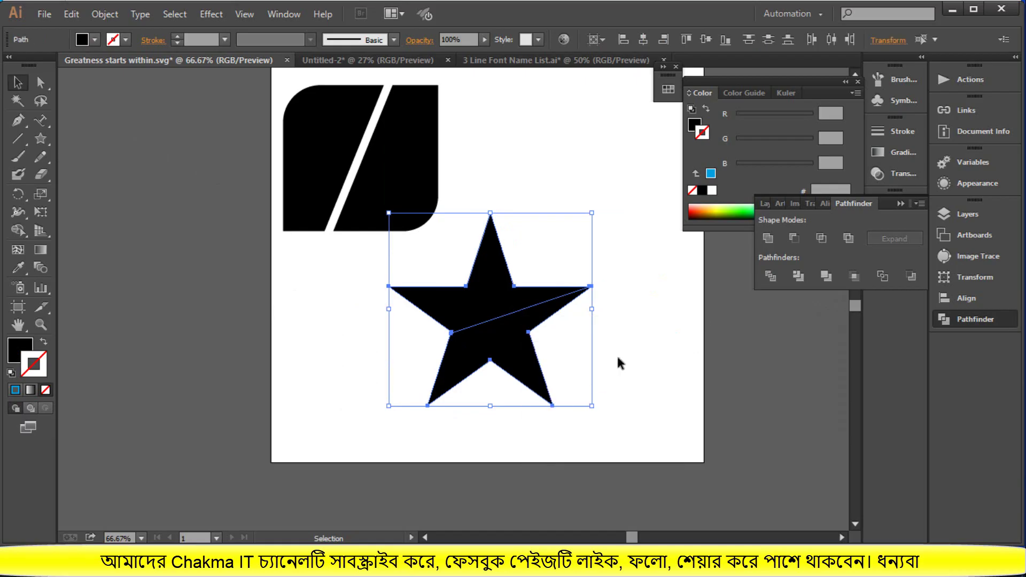
# Shift the star's lower piece slightly down and right to open a gap along the slanted cut.
pyautogui.click(620, 364)
pyautogui.moveTo(538, 348); pyautogui.dragTo(544, 362)
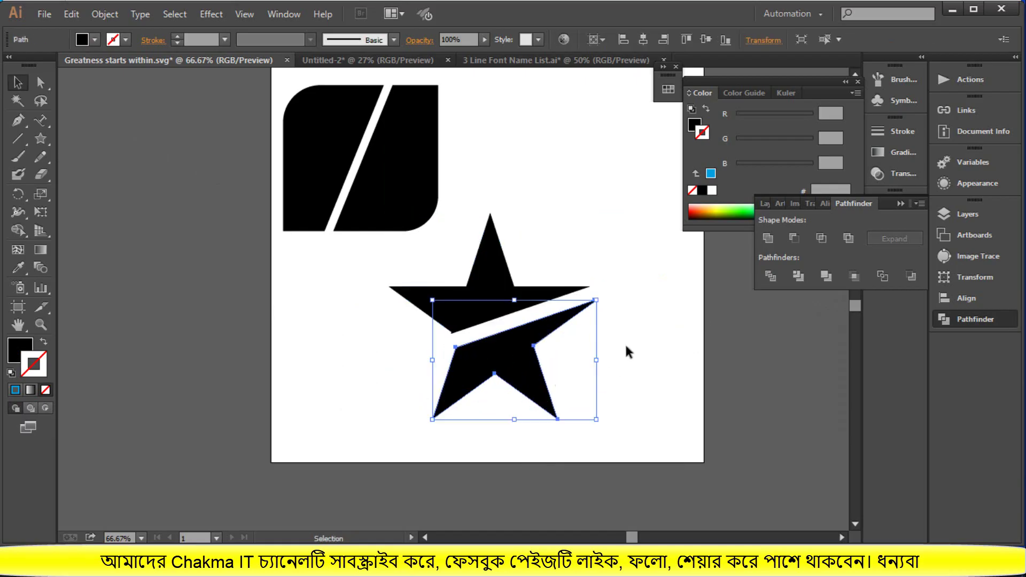
pyautogui.click(652, 351)
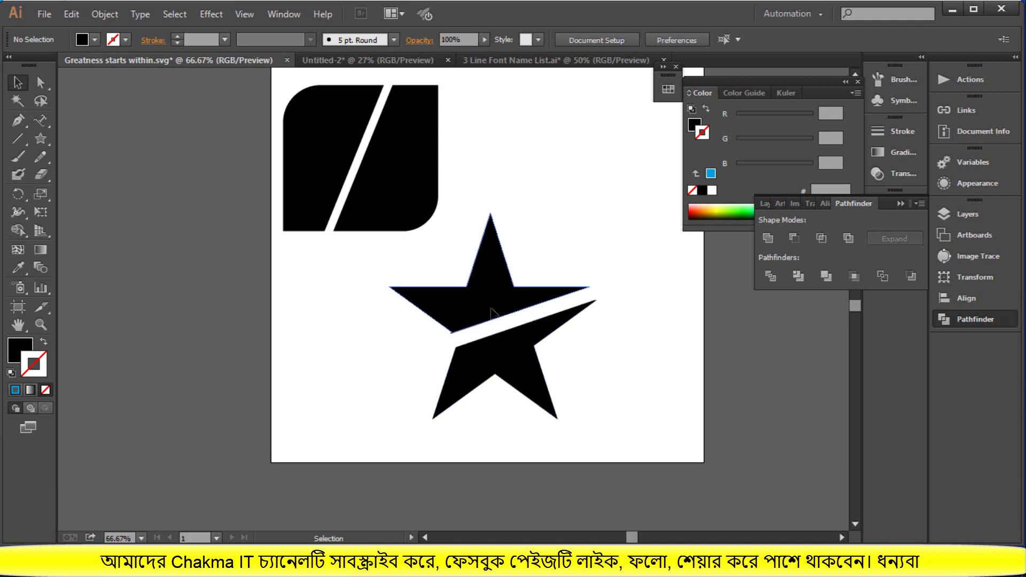
# Pull the two star pieces apart, with the upper piece below the split rounded square and the lower piece to its right.
pyautogui.moveTo(490, 310); pyautogui.dragTo(644, 300)
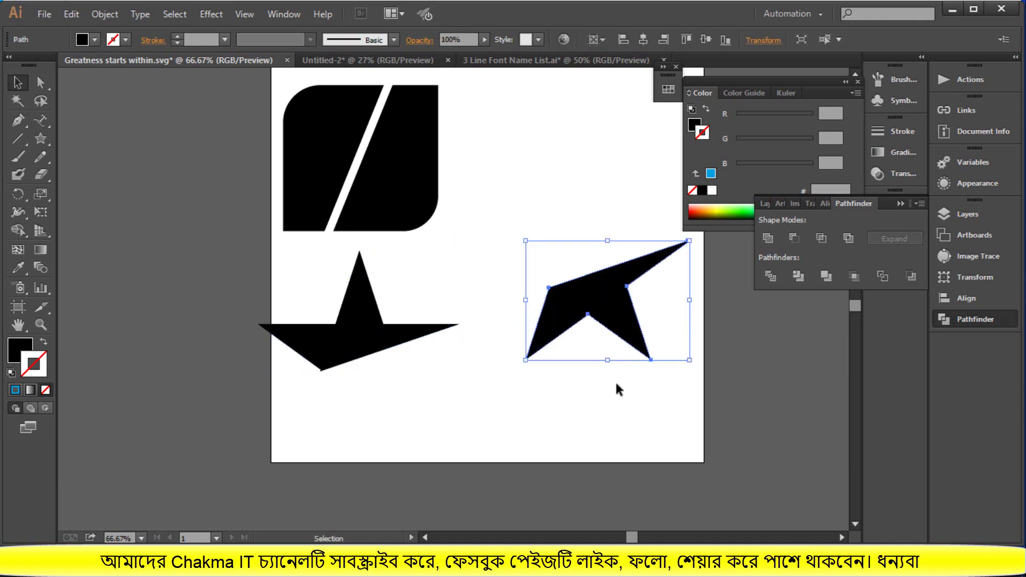
pyautogui.click(618, 389)
pyautogui.moveTo(618, 337); pyautogui.dragTo(573, 380)
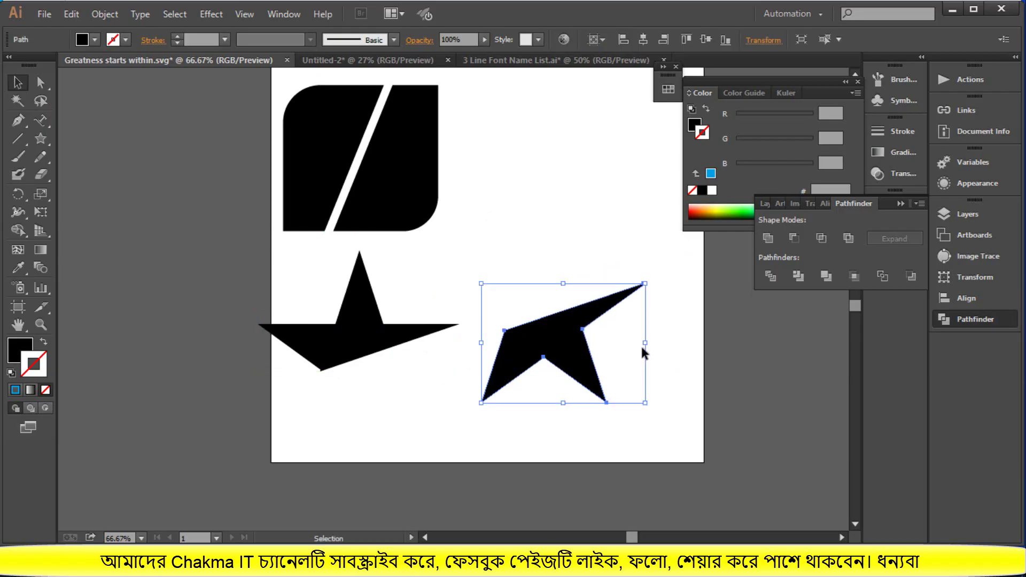
# Shrink the lower star piece and place a copy of it diagonally down and to the left.
pyautogui.scroll(-2, 647, 351)
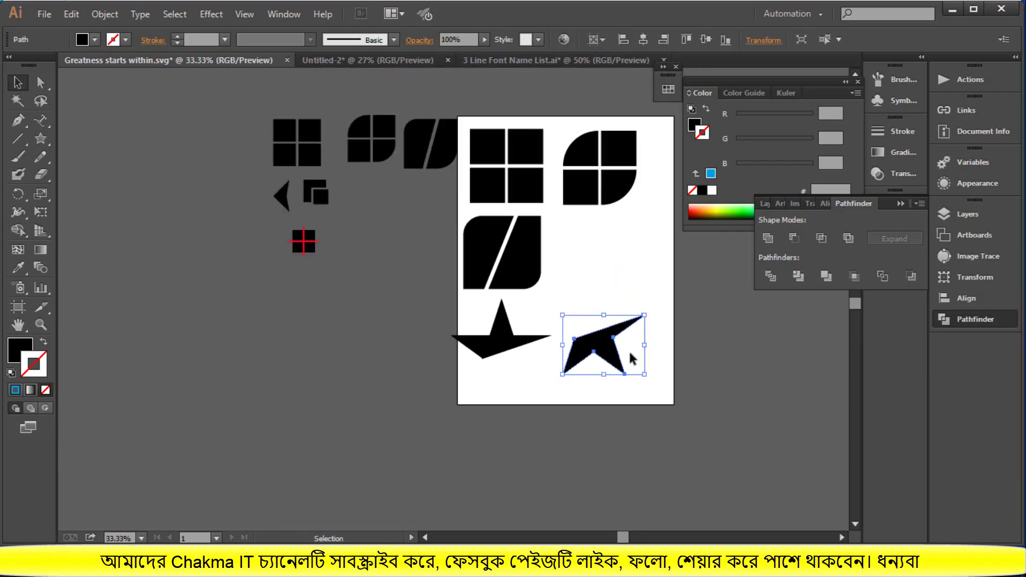
pyautogui.moveTo(646, 375); pyautogui.dragTo(616, 382)
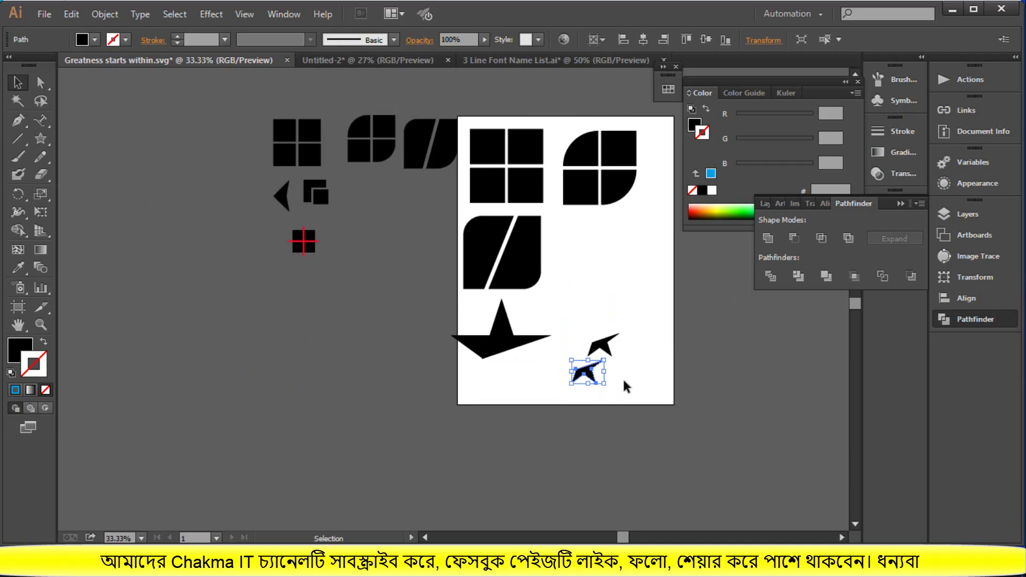
# Repeat the last copy until eight small star pieces form a diagonal row running down to the left.
pyautogui.hotkey('ctrl', 'd')
pyautogui.hotkey('ctrl', 'd')
pyautogui.hotkey('ctrl', 'd')
pyautogui.hotkey('ctrl', 'd')
pyautogui.hotkey('ctrl', 'd')
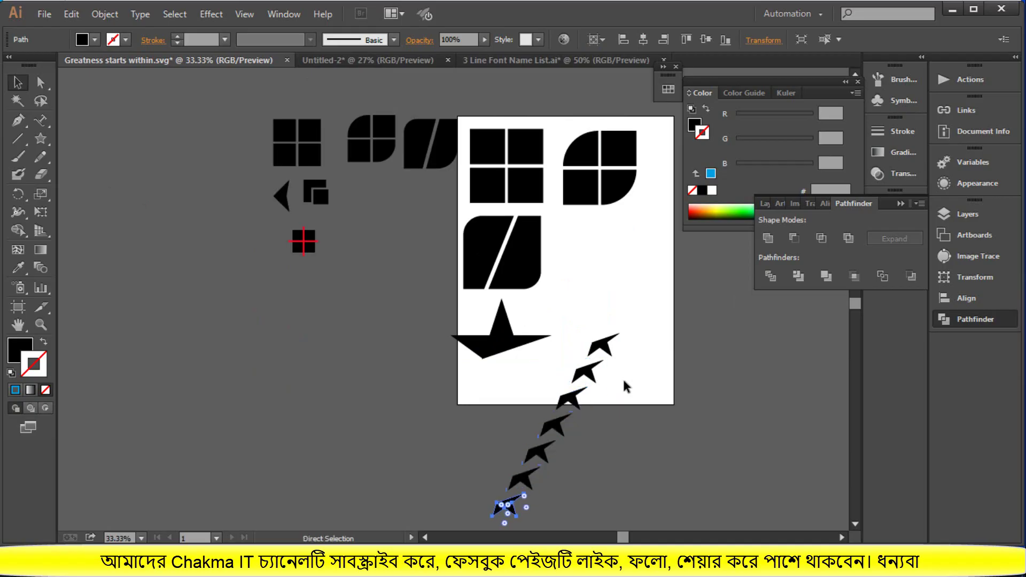
# Move the diagonal row and the upper star piece together up and to the right, then deselect them.
pyautogui.scroll(-3, 625, 385)
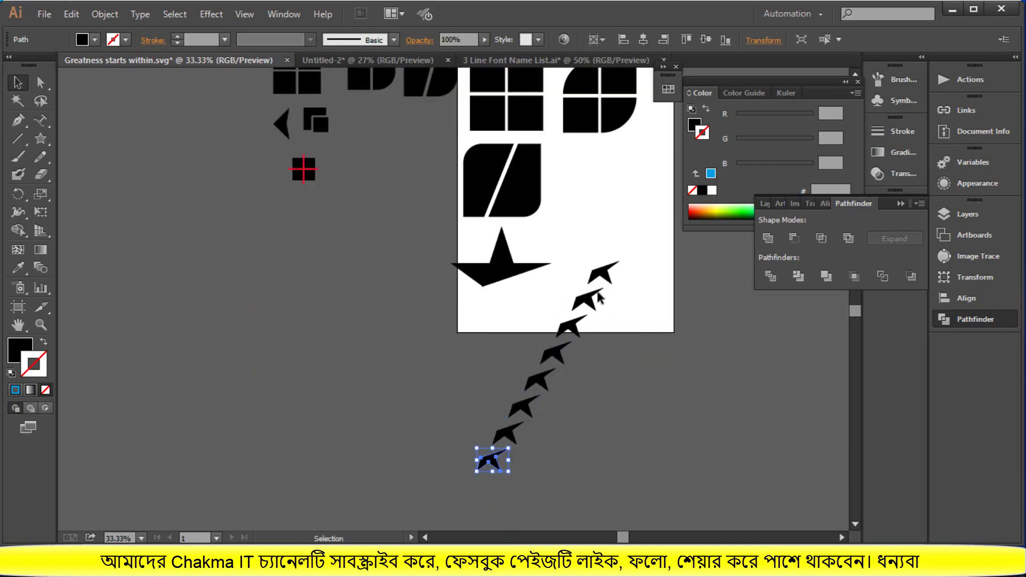
pyautogui.moveTo(595, 251)
pyautogui.mouseDown()
pyautogui.moveTo(477, 450)
pyautogui.moveTo(561, 345)
pyautogui.moveTo(614, 252)
pyautogui.mouseUp()
pyautogui.click(688, 375)
pyautogui.scroll(2, 693, 374)
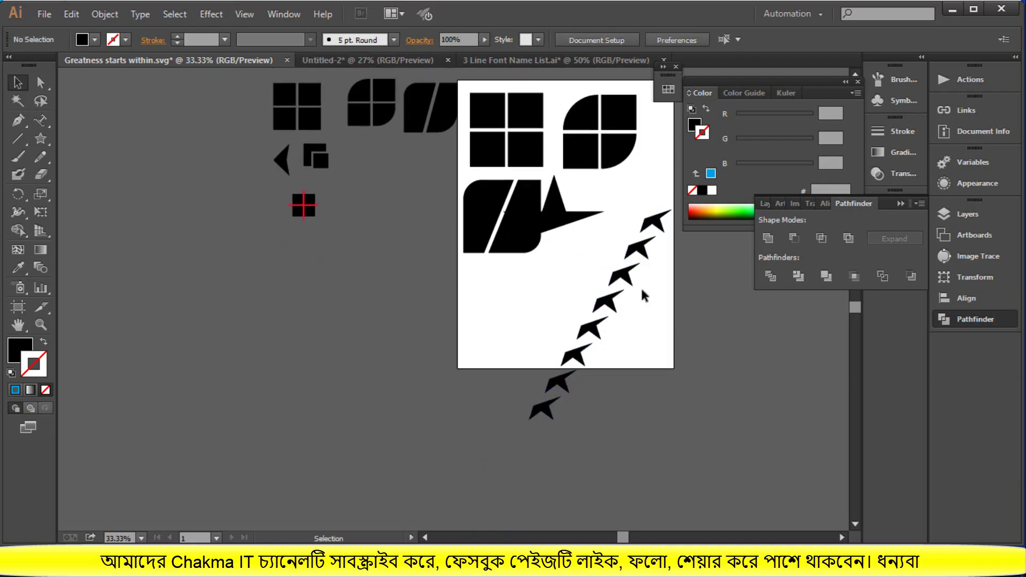
# Move the upper star piece down and left into the empty space below the split rounded square and deselect it.
pyautogui.moveTo(563, 223); pyautogui.dragTo(530, 321)
pyautogui.click(686, 382)
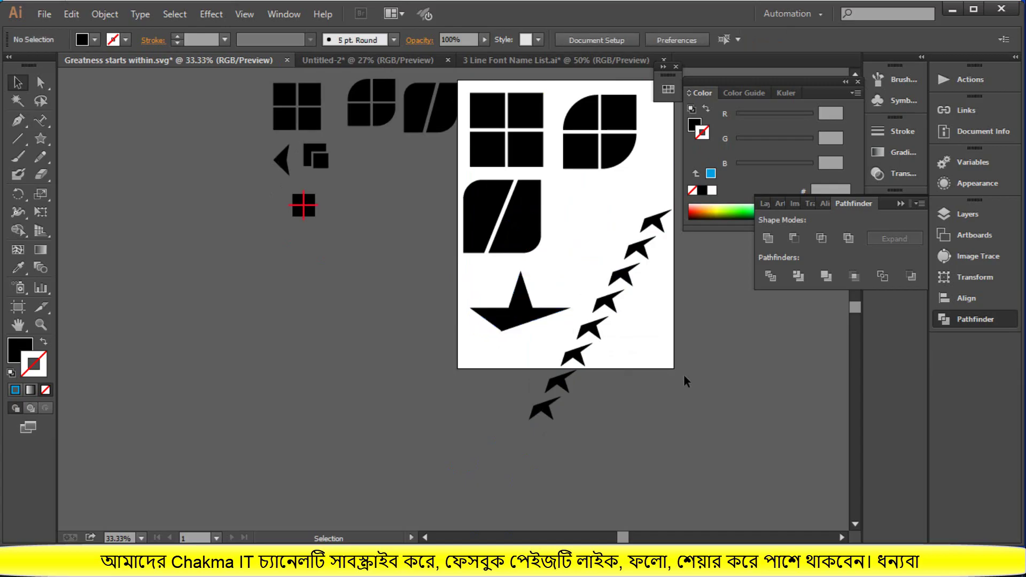
pyautogui.scroll(2, 686, 377)
pyautogui.scroll(1, 685, 381)
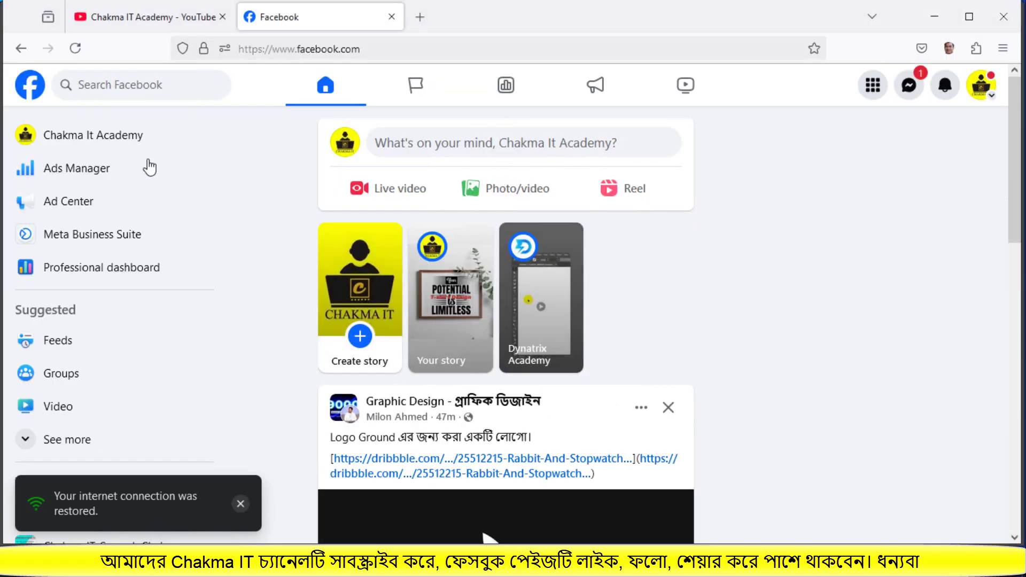
# Open the Chakma It Academy page on Facebook and view its cover and profile header.
pyautogui.click(130, 140)
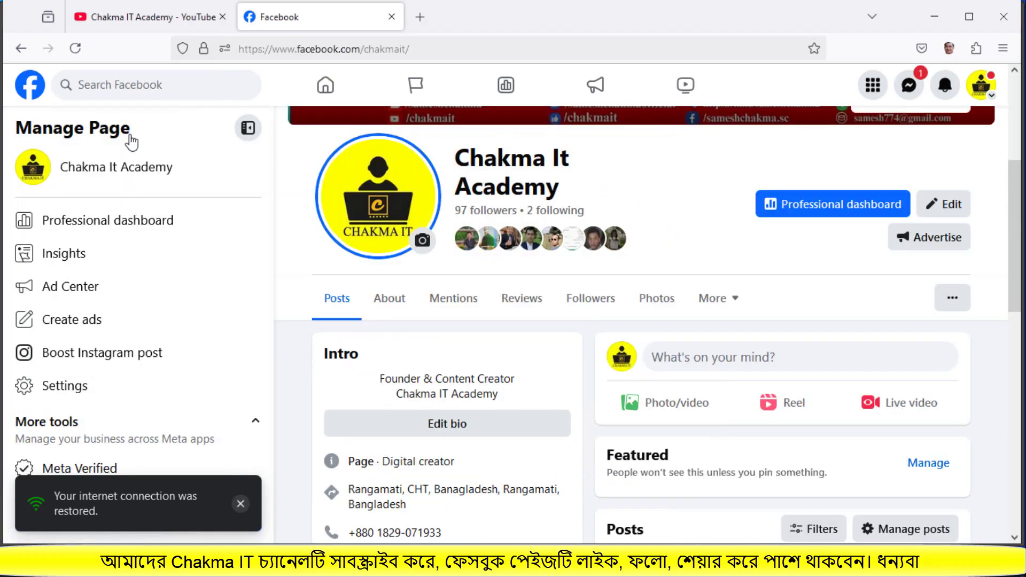
pyautogui.scroll(3, 589, 255)
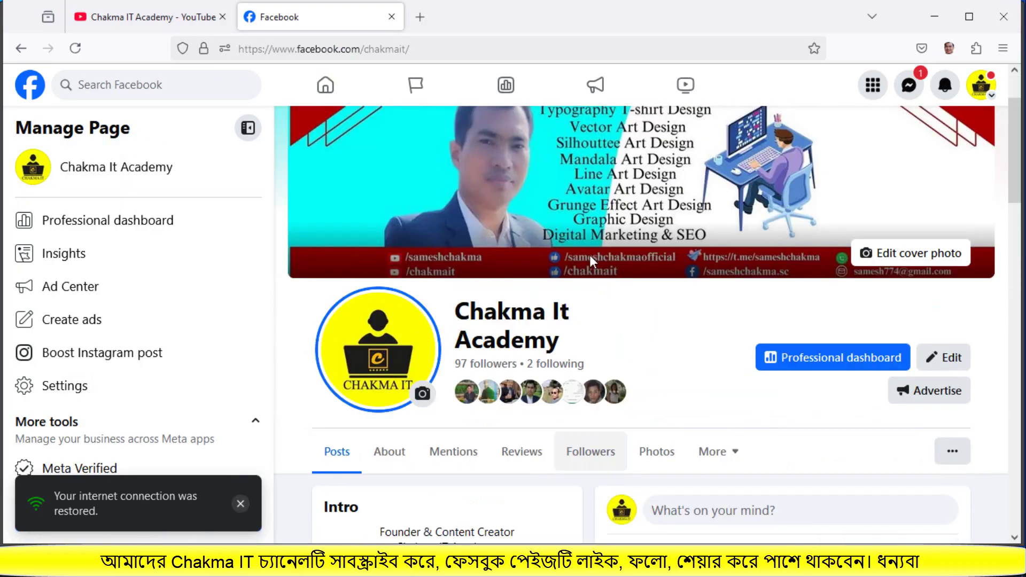
pyautogui.scroll(2, 413, 177)
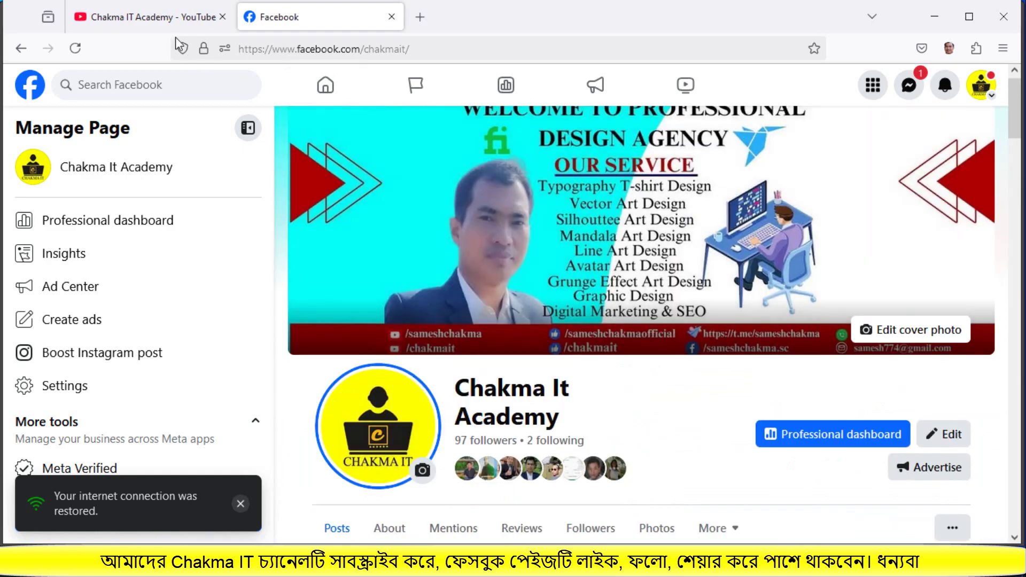
# Switch to the Chakma IT Academy YouTube channel and look over its list of videos.
pyautogui.click(168, 20)
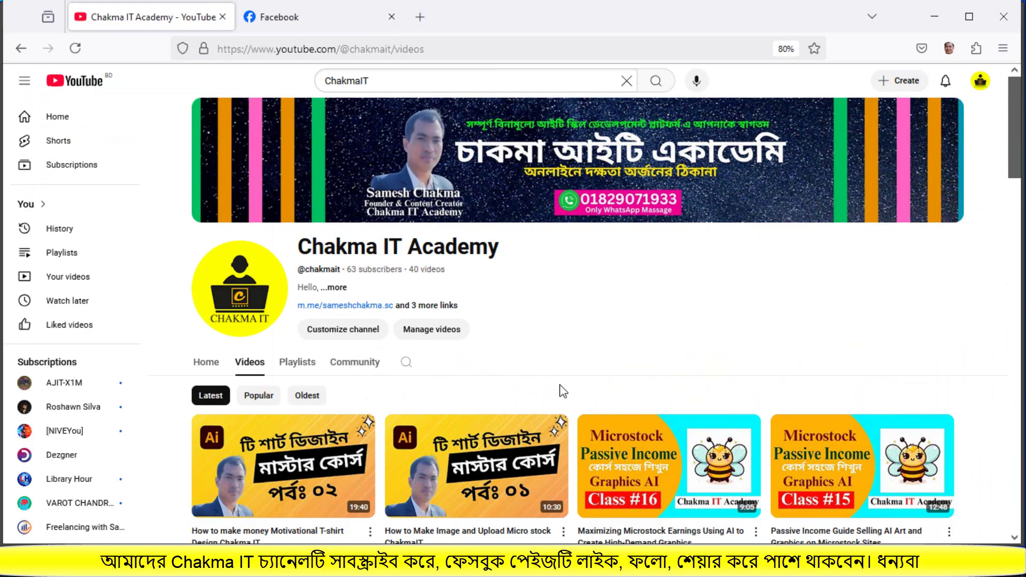
pyautogui.scroll(-3, 562, 392)
pyautogui.scroll(3, 560, 392)
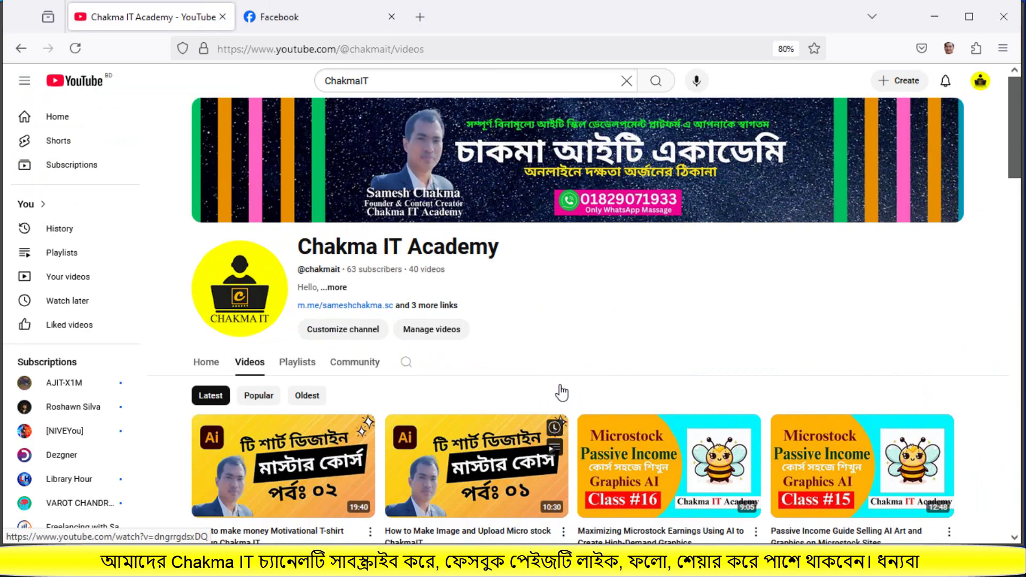